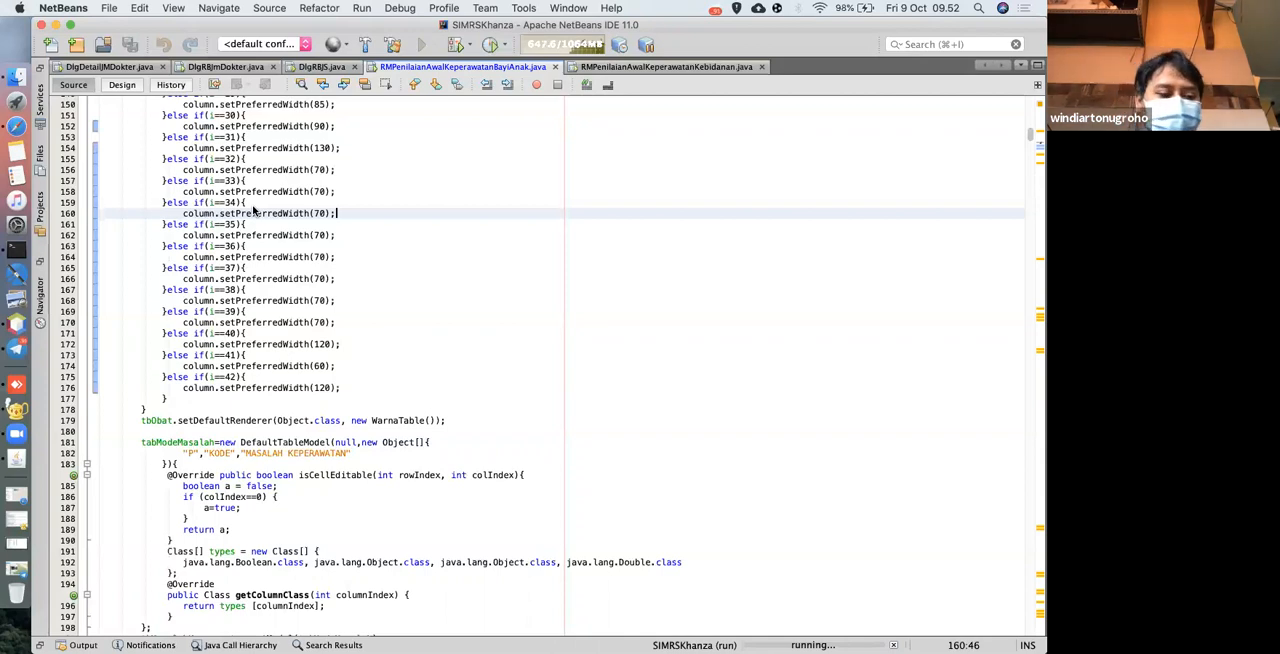
Switch to the SIMRS Khanza application and log in with the admin user ID and password.
left_click(18, 459)
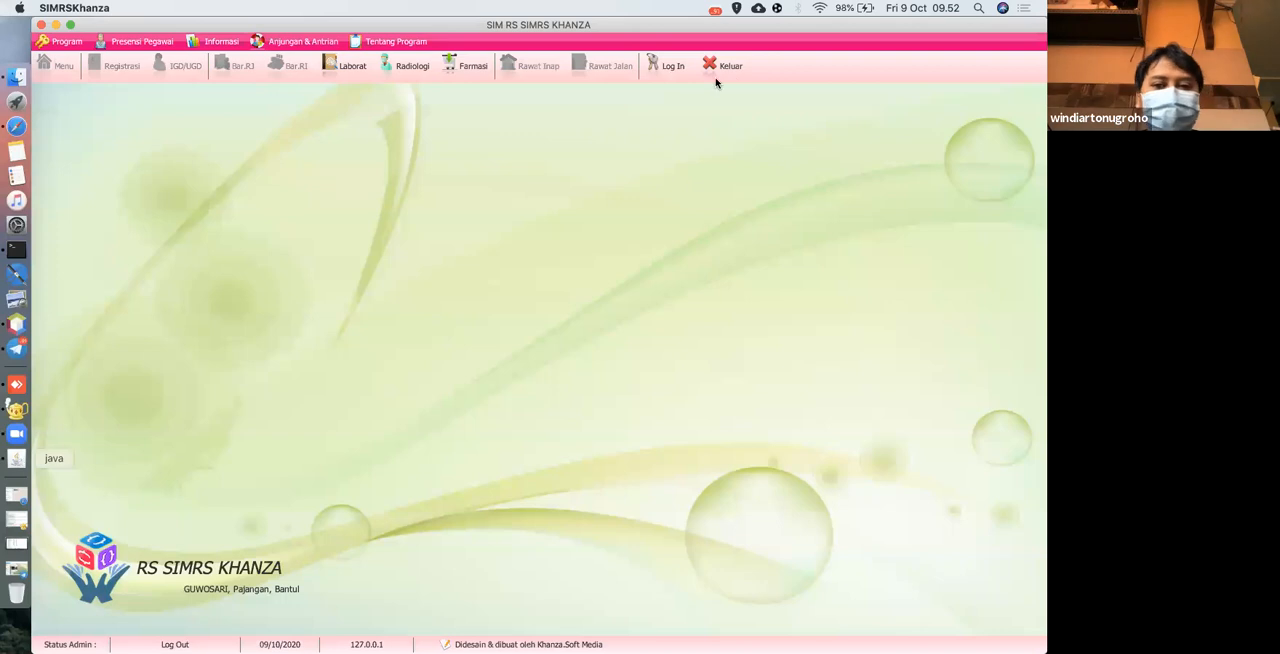
left_click(674, 69)
type("•••")
key("Tab")
type("••")
key("Return")
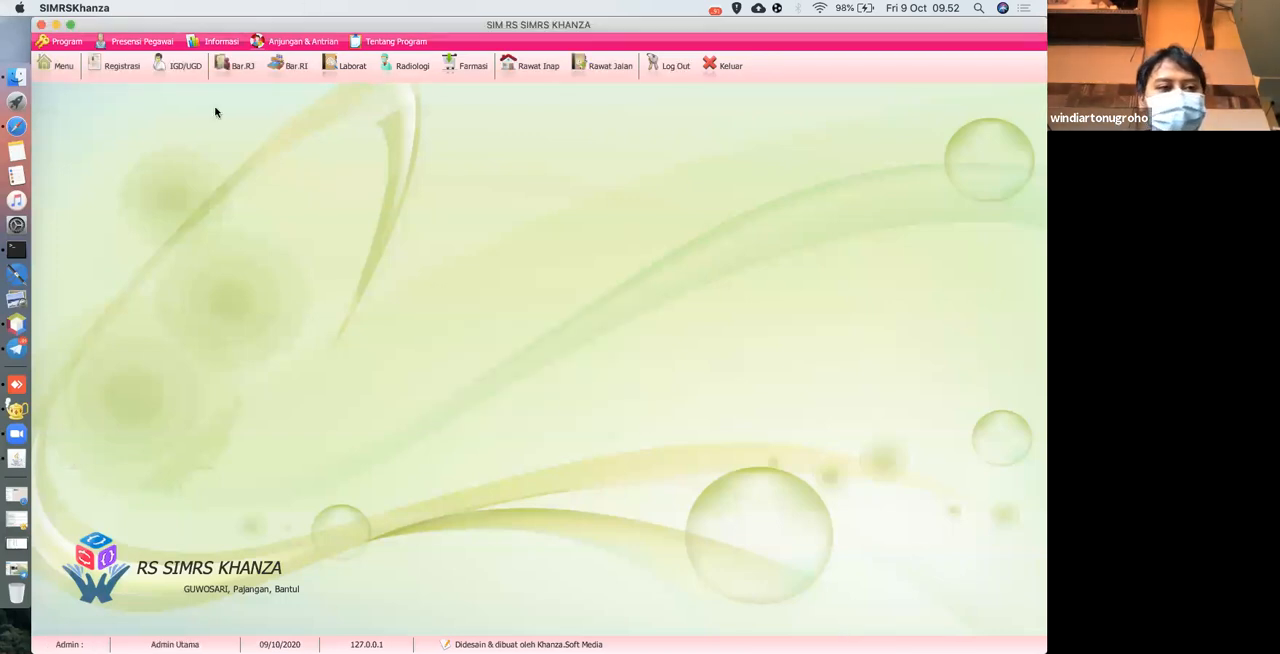
Search the main menu for "permintaan" and open the Permintaan Obat & BHP form.
left_click(64, 66)
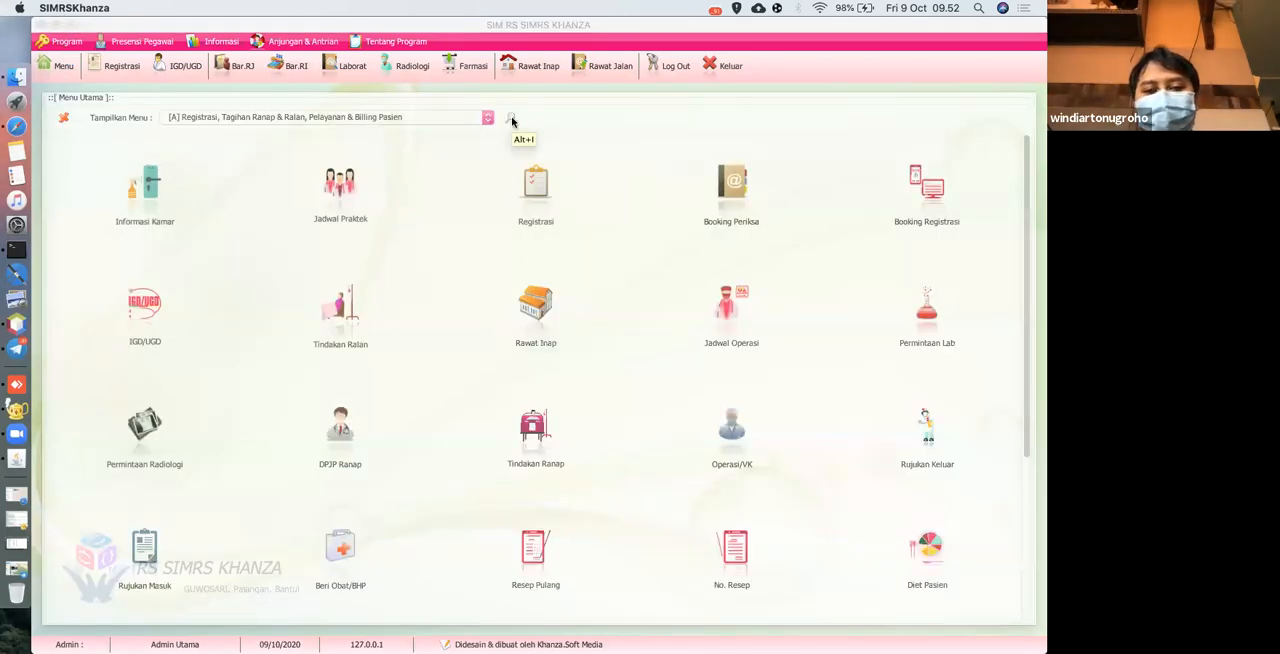
left_click(510, 119)
type("permintaan")
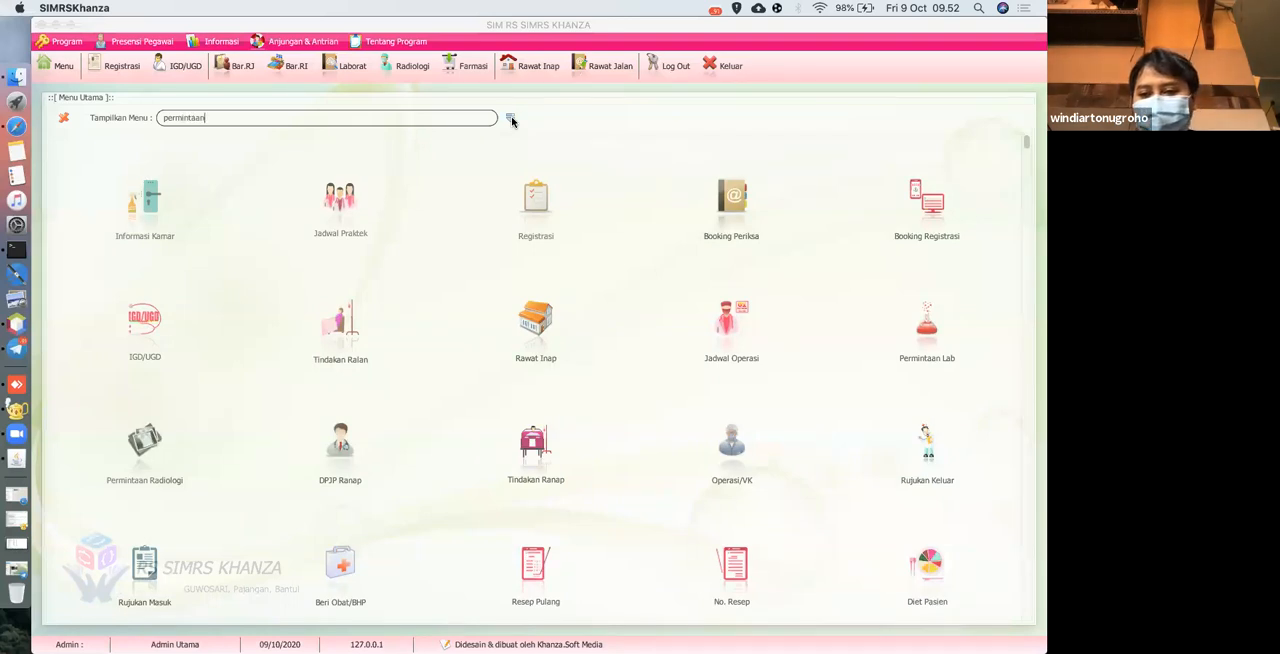
key("Return")
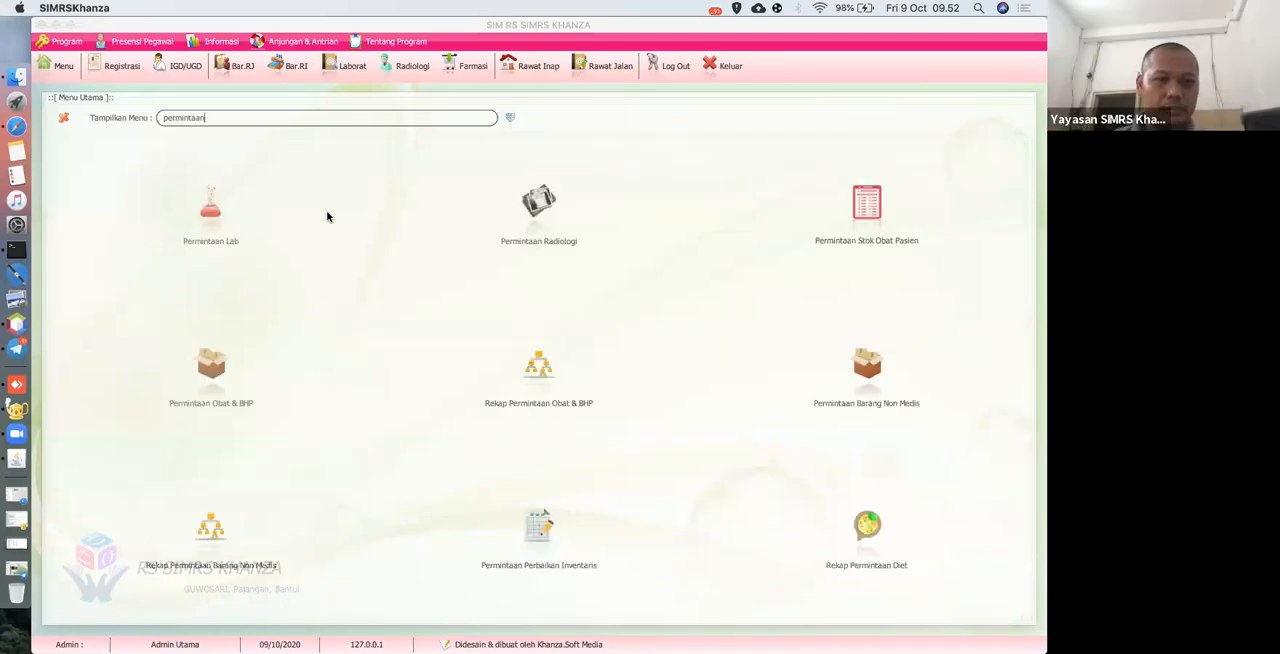
left_click(213, 368)
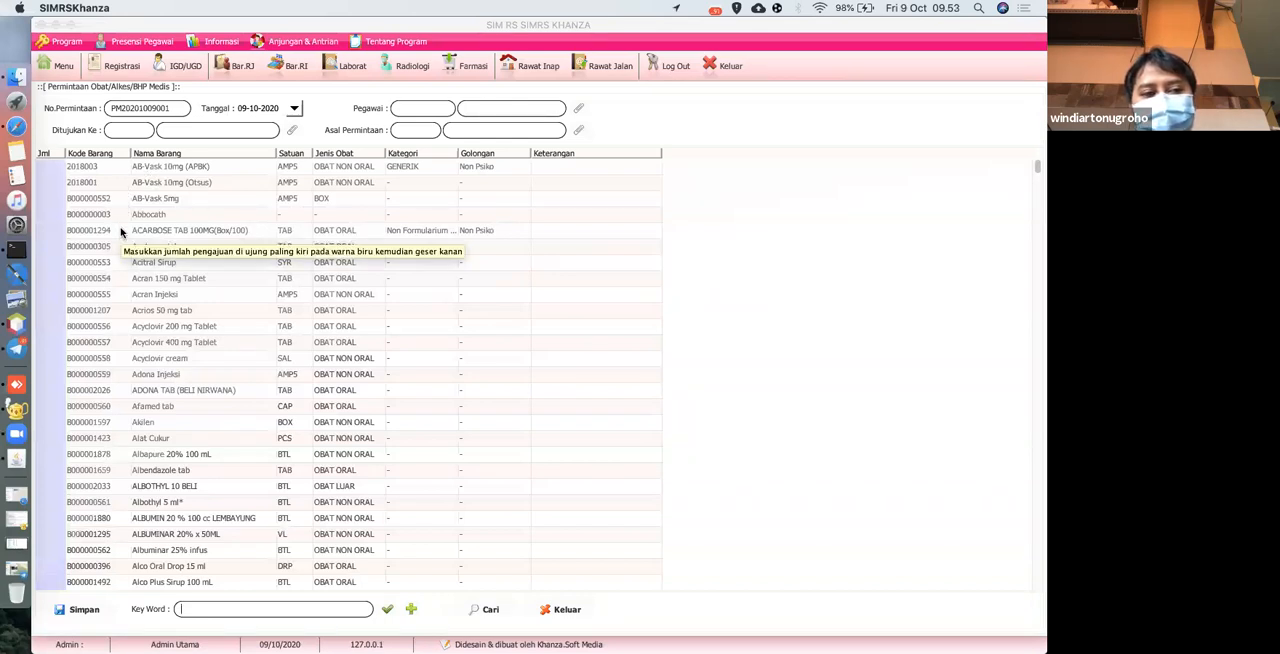
Fill in the request header with Apotek as destination, the requesting doctor as employee, and IGD as origin.
left_click(291, 131)
double_click(172, 151)
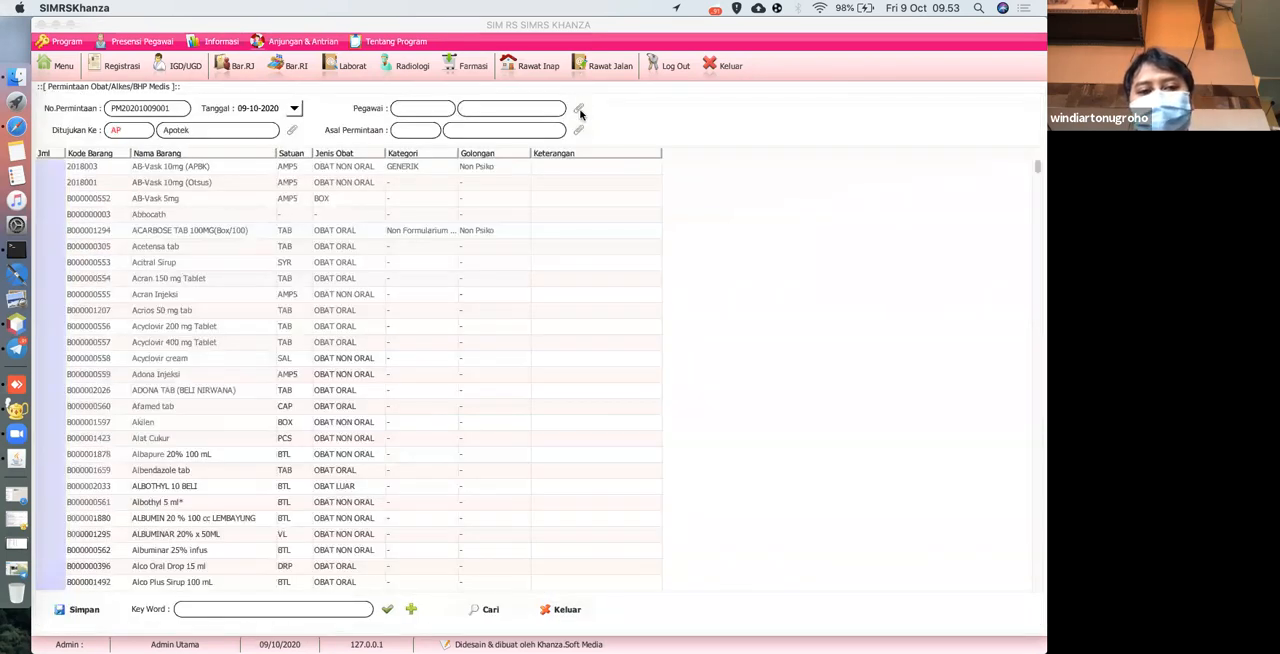
left_click(578, 109)
scroll(320, 194, "down", 10)
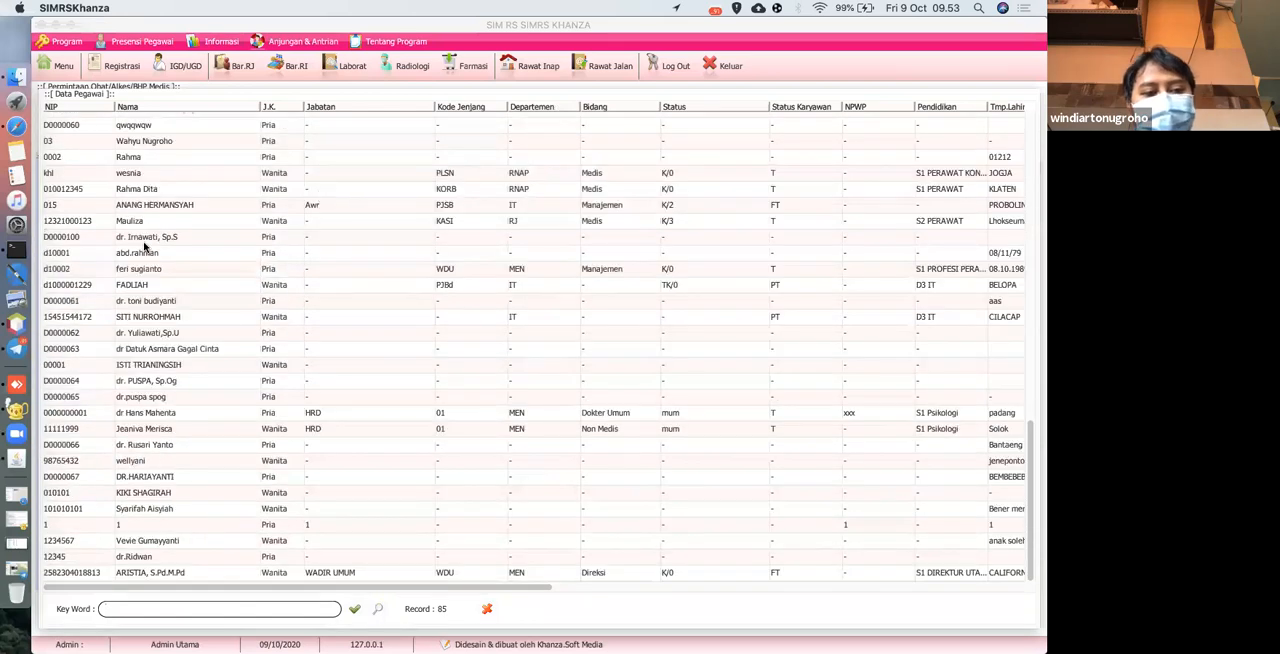
double_click(142, 238)
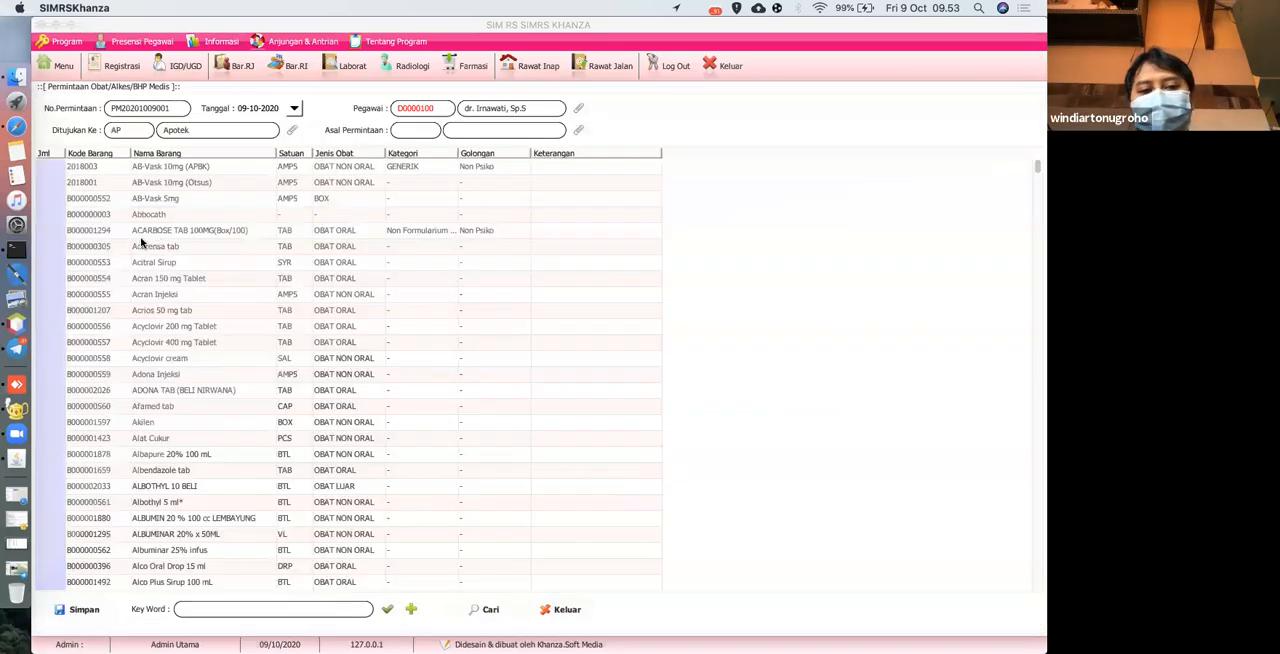
left_click(577, 131)
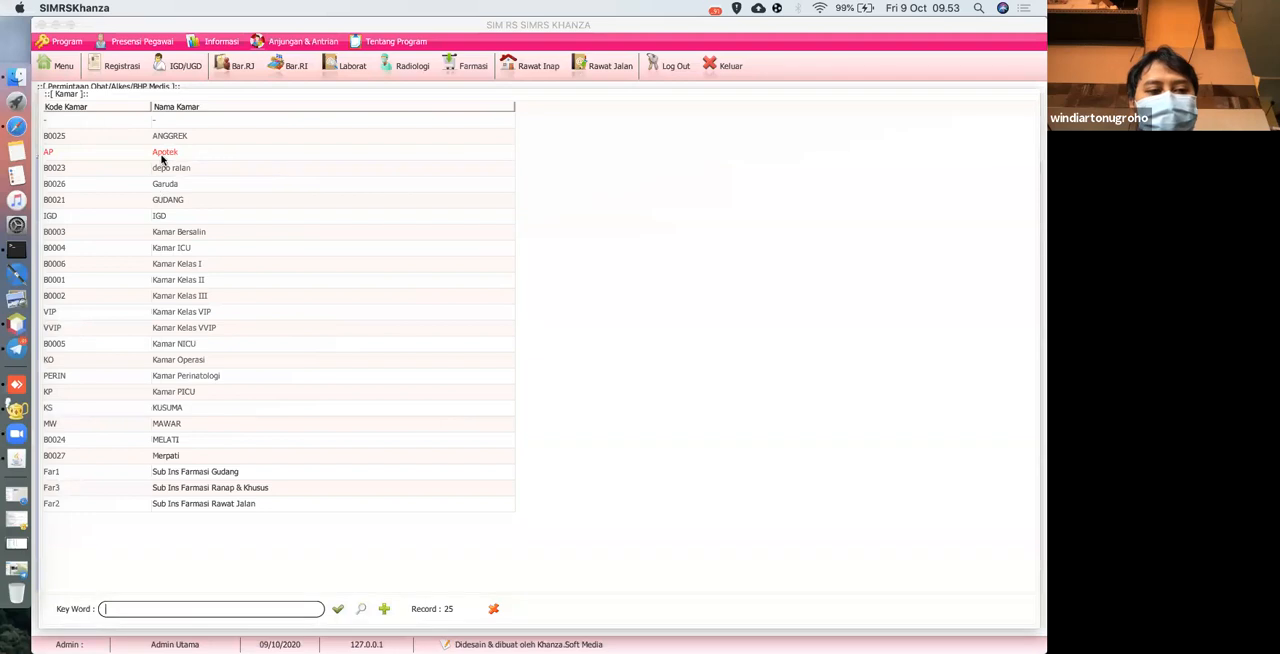
double_click(181, 219)
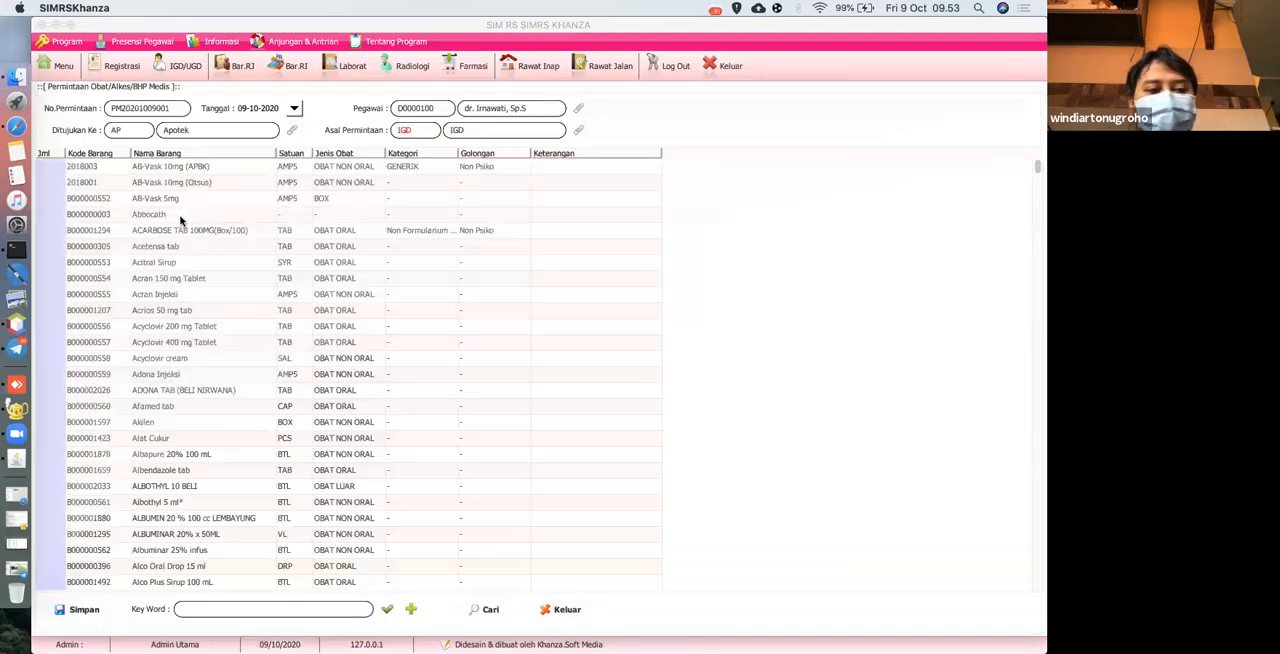
Filter the item list by "spui" and set the requested quantity of SPUIT 1 CC TERUMO to 10.
left_click(199, 610)
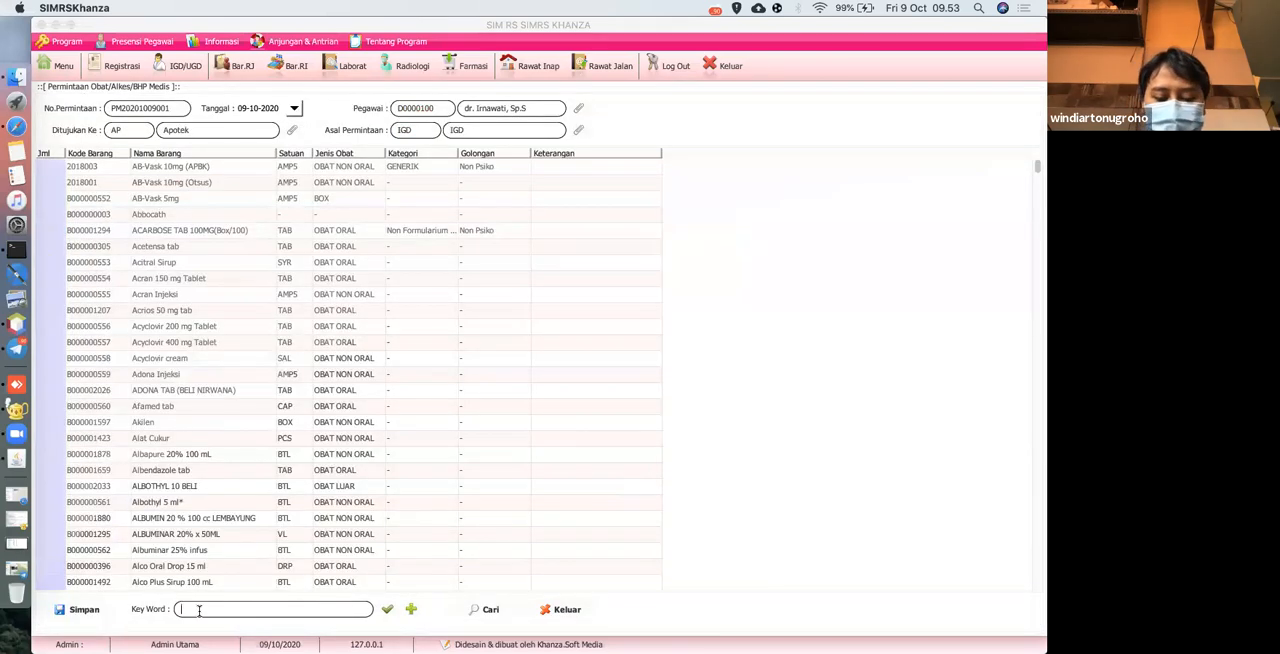
type("spuit")
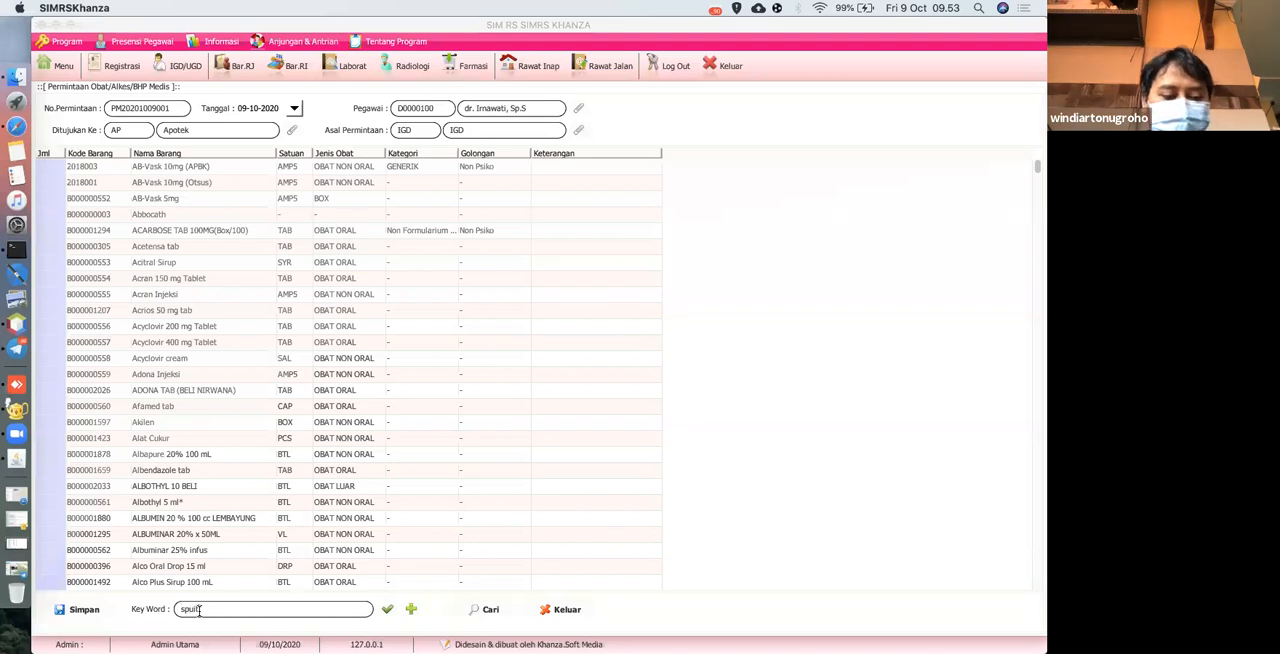
key("Return")
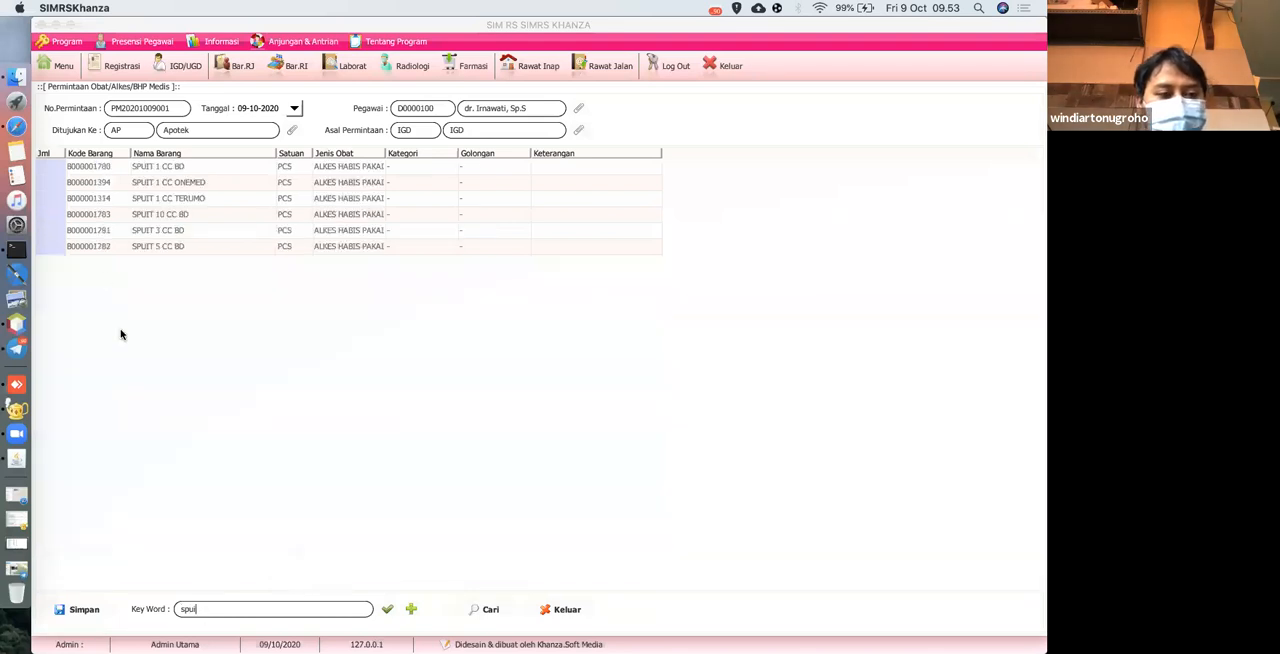
left_click(49, 200)
type("10")
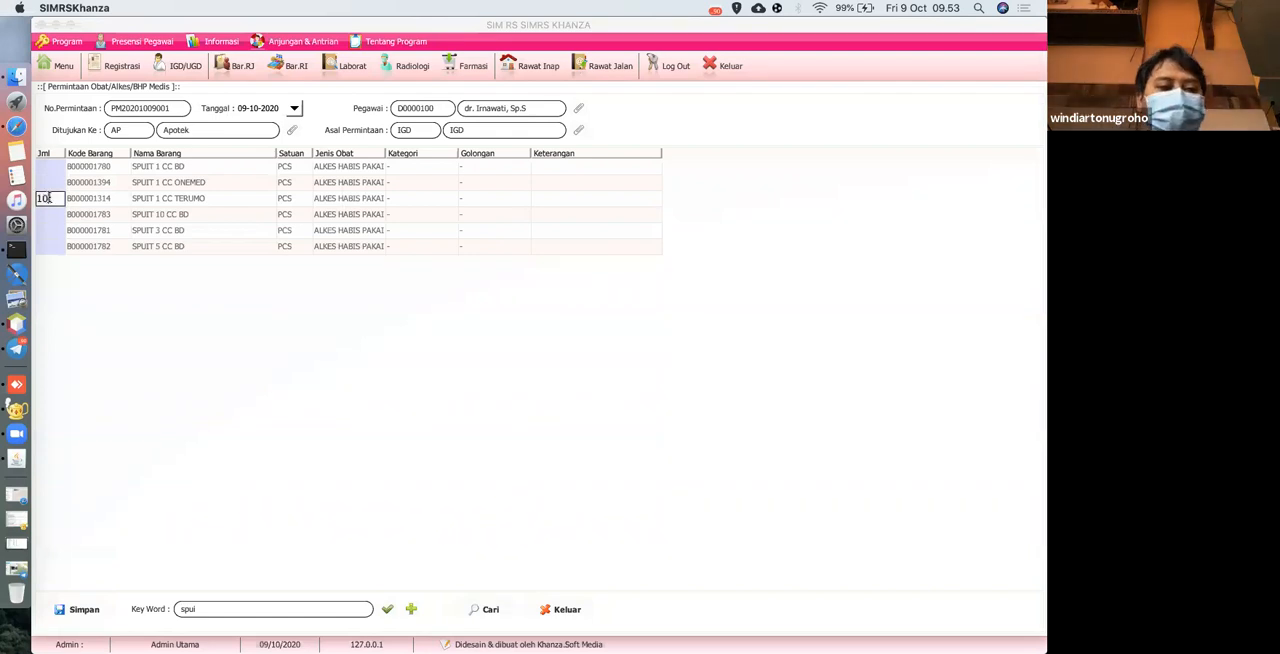
key("Return")
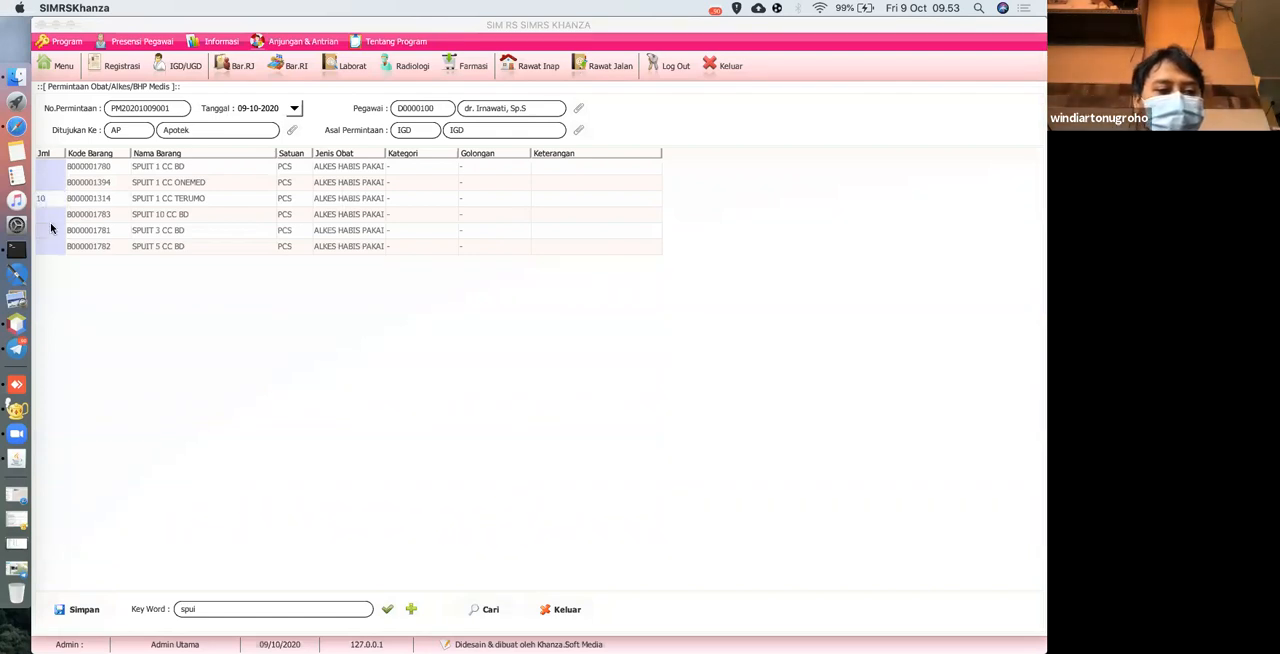
Set the requested quantity of SPUIT 10 CC BD to 10 and save the request.
left_click(49, 215)
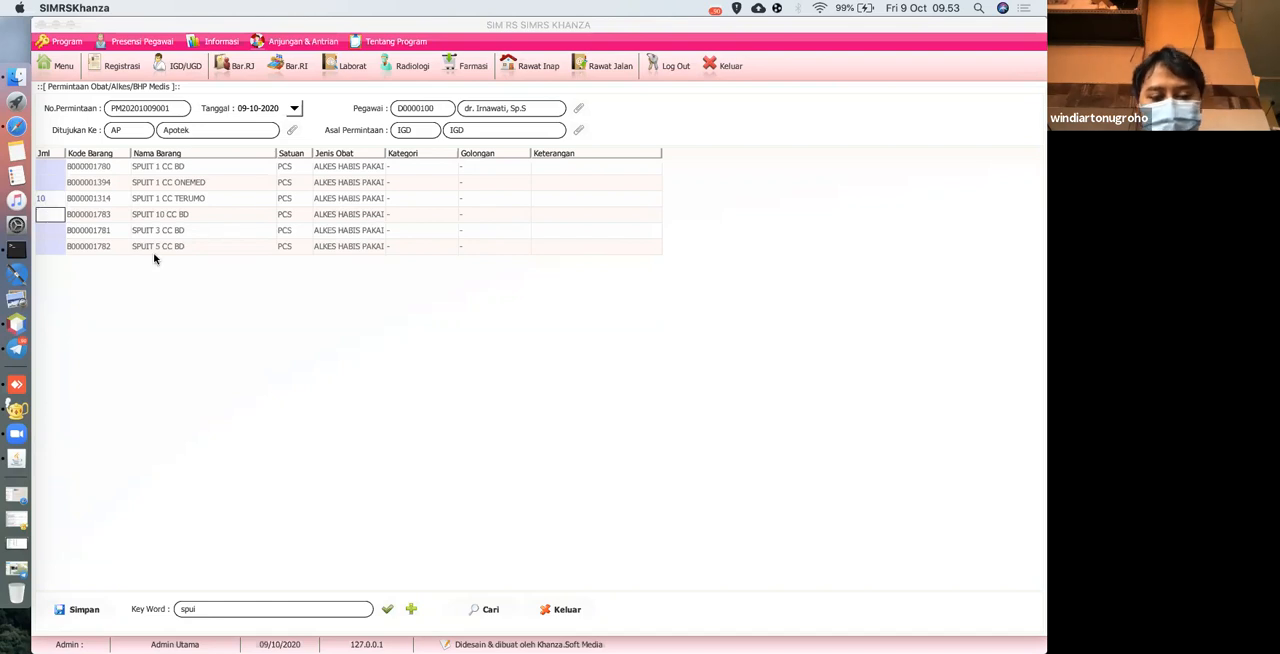
type("10")
key("Return")
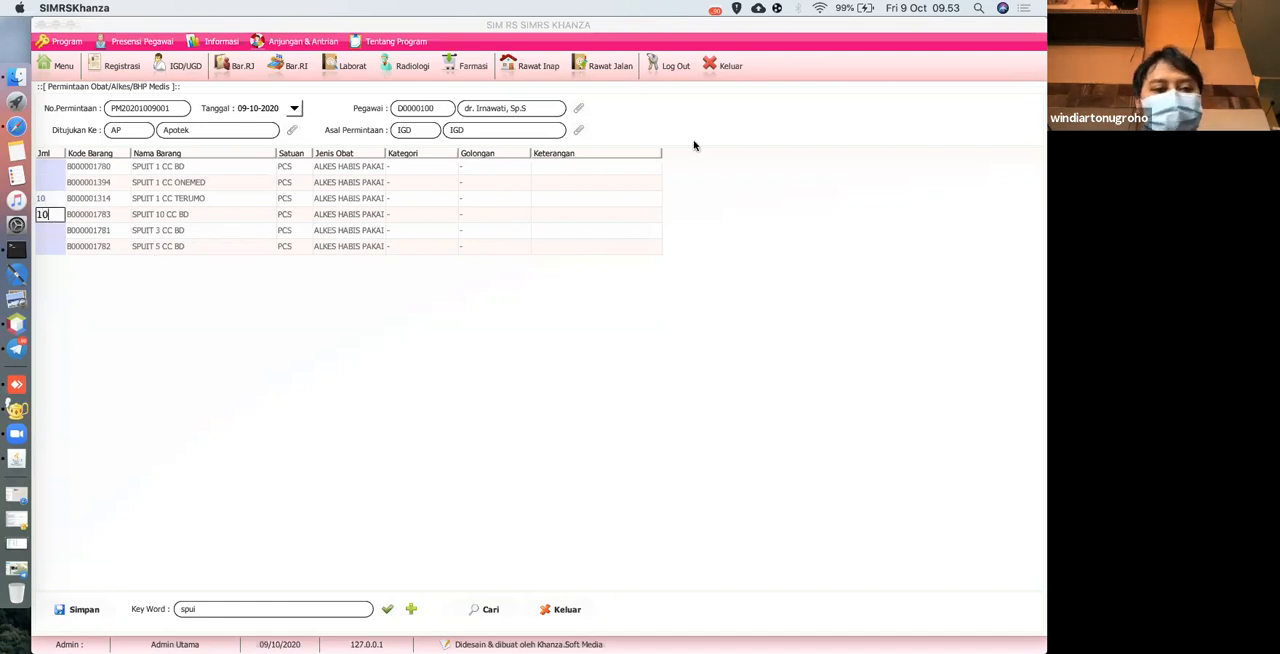
left_click(84, 611)
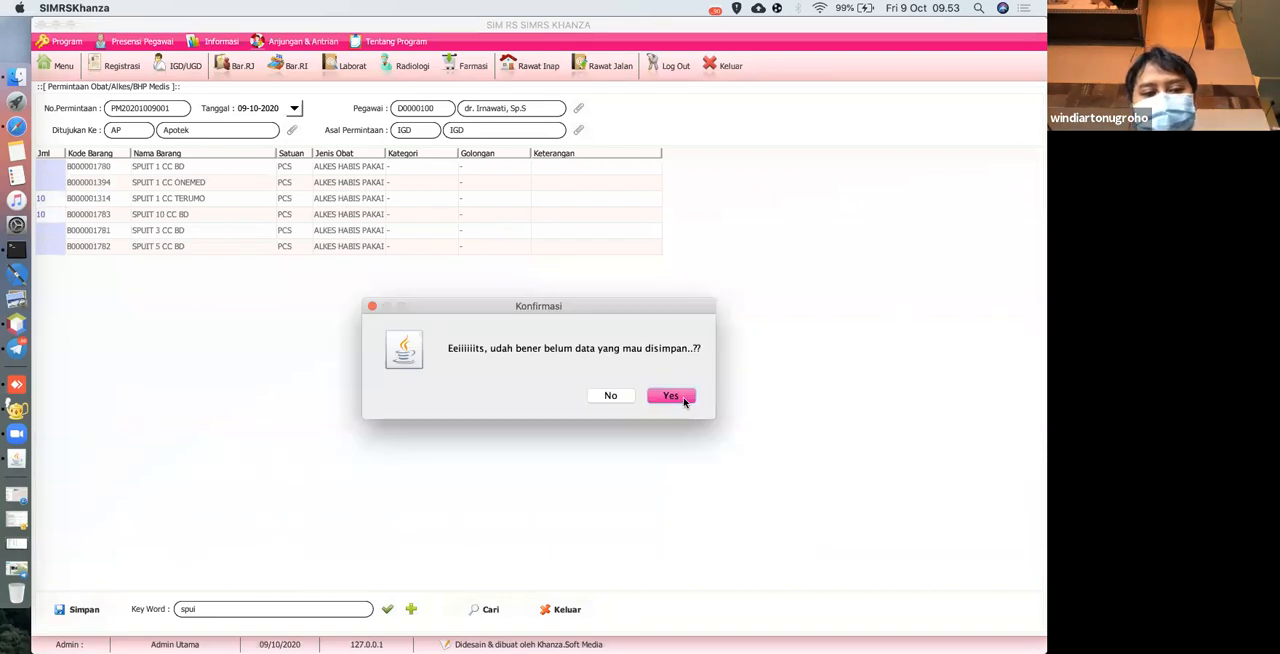
left_click(670, 396)
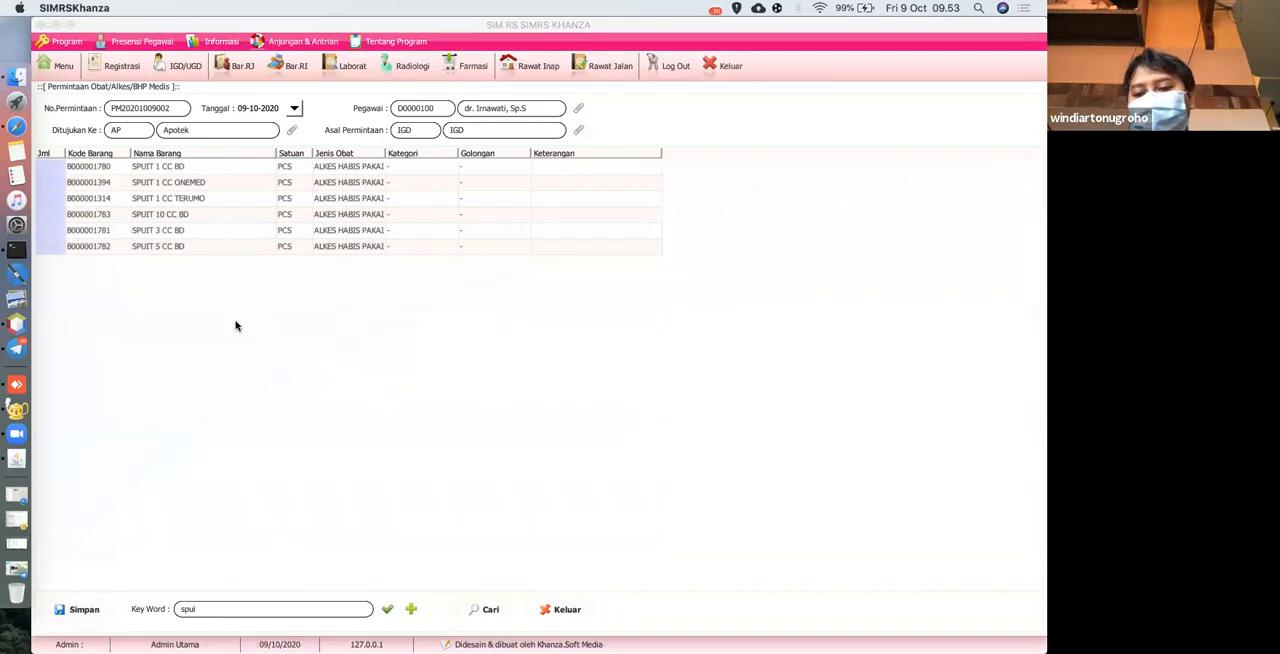
Reopen Permintaan Obat & BHP from the main menu and bring up the list of saved requests.
left_click(63, 66)
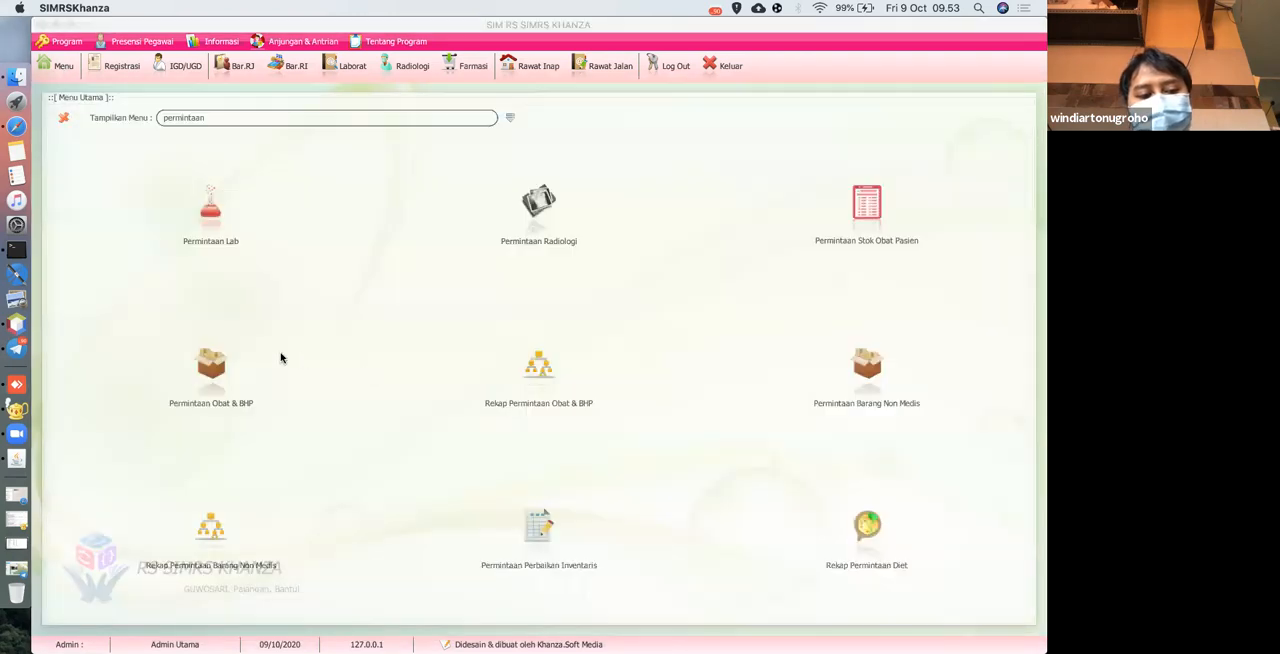
left_click(211, 365)
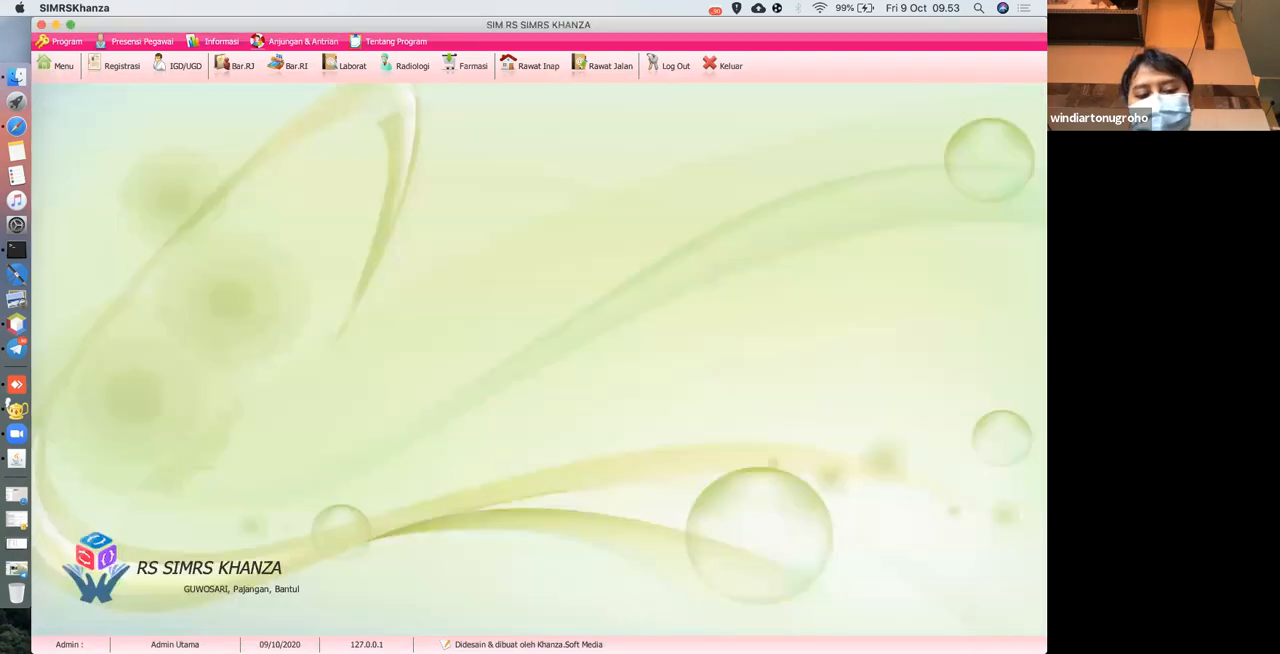
left_click(490, 610)
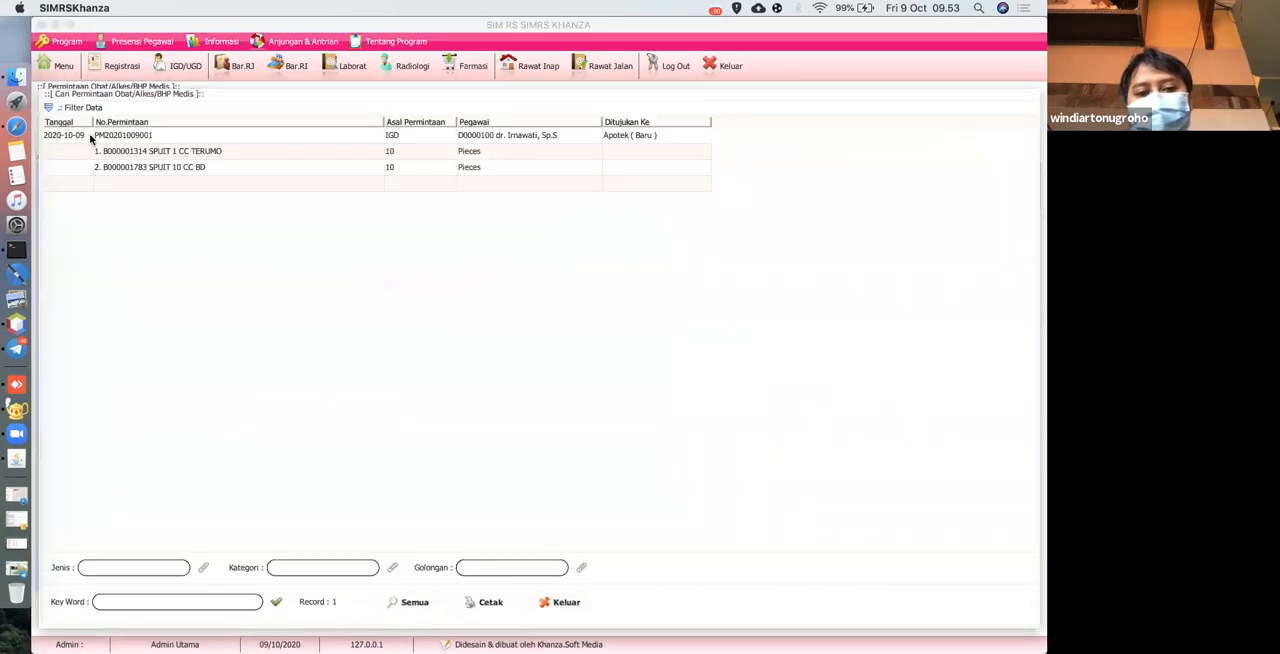
Approve the new IGD request as Disetujui (Mutasi), with the note "permintaan dokter", and save the stock transfer.
left_click(89, 134)
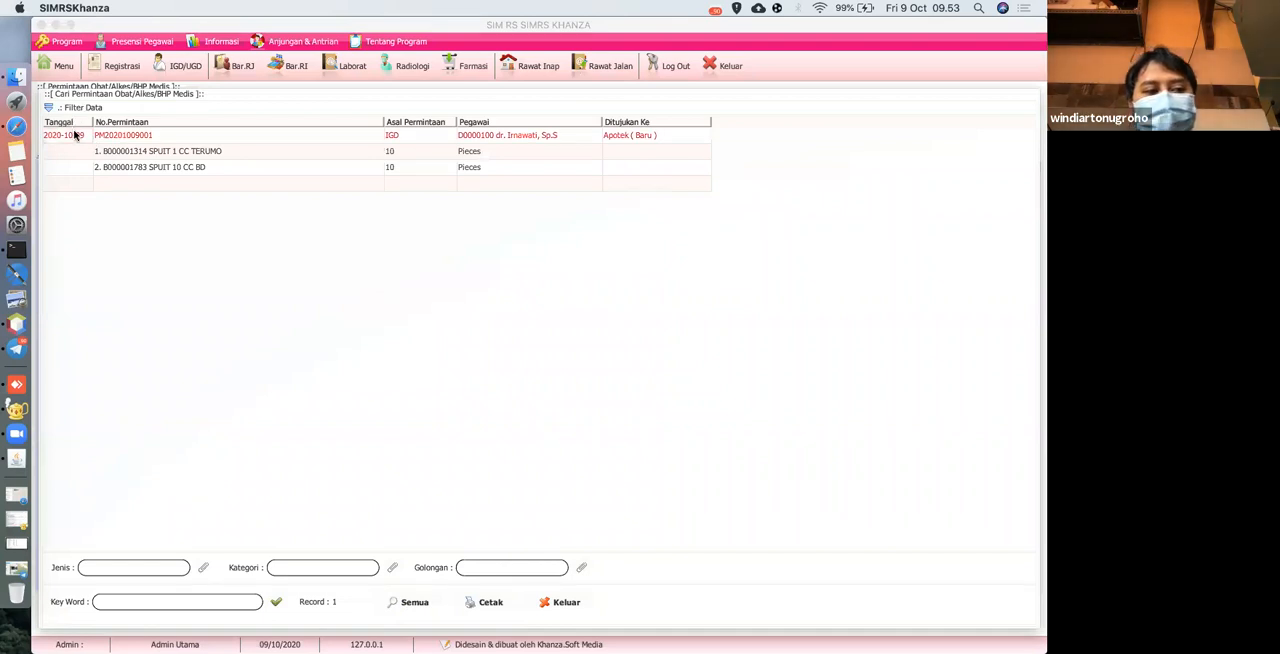
right_click(75, 134)
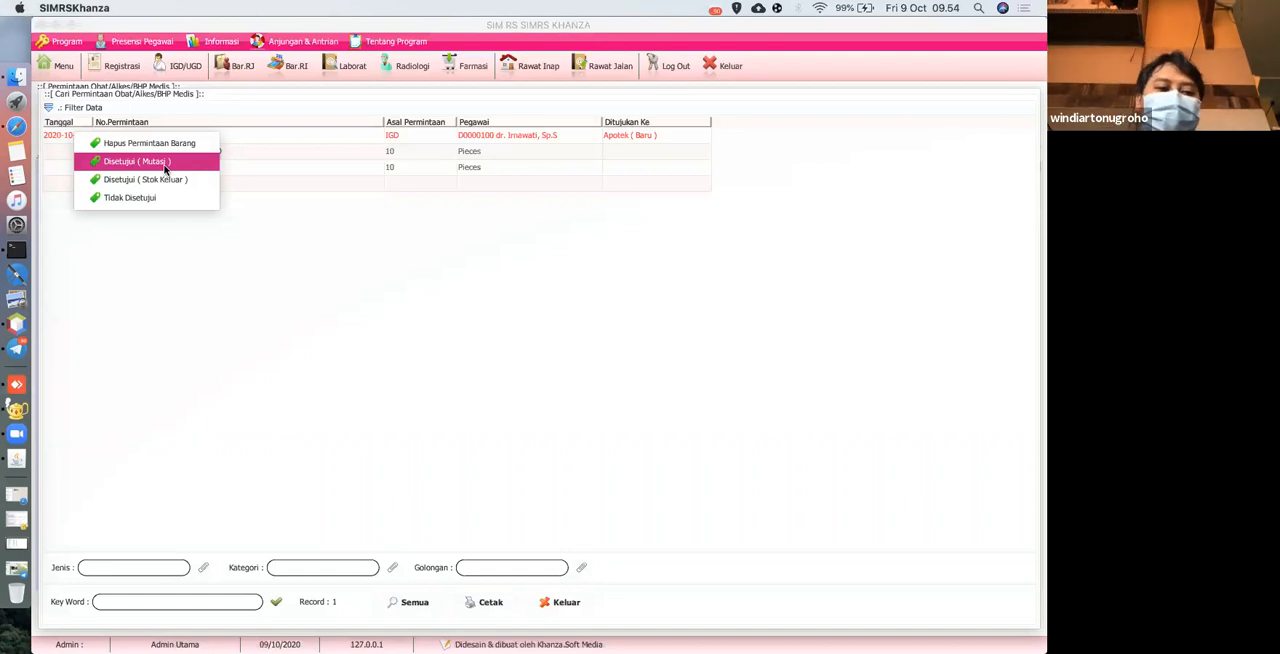
left_click(172, 165)
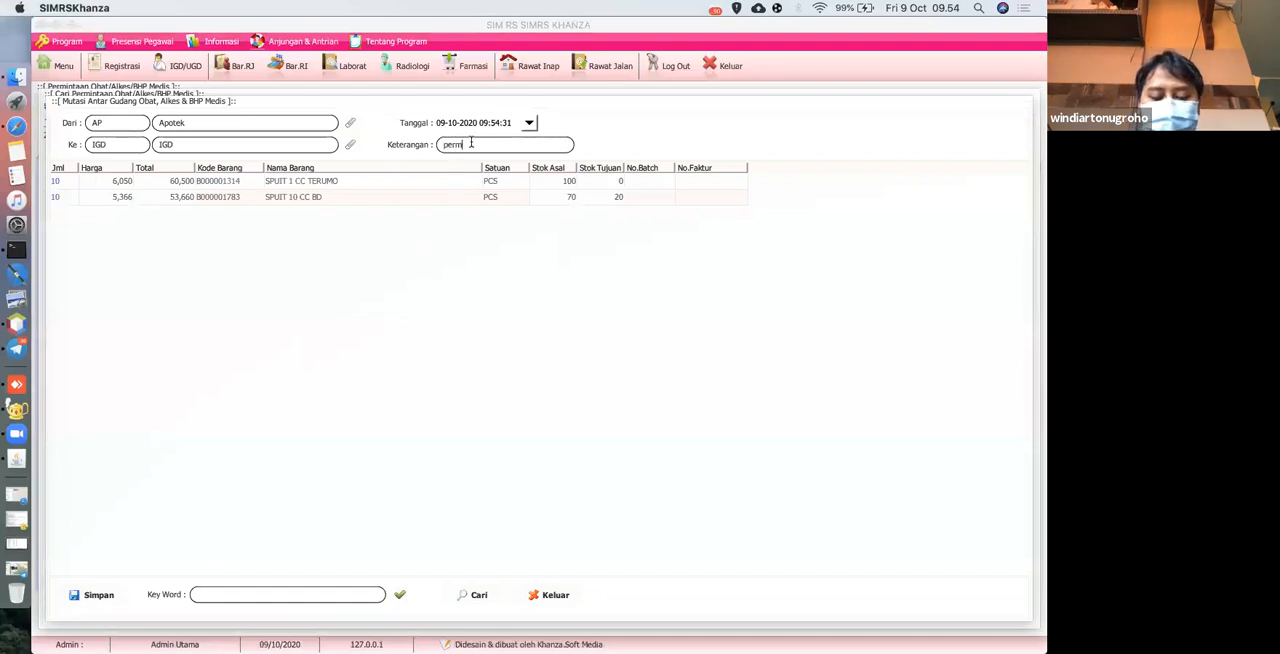
type("ter")
left_click(100, 596)
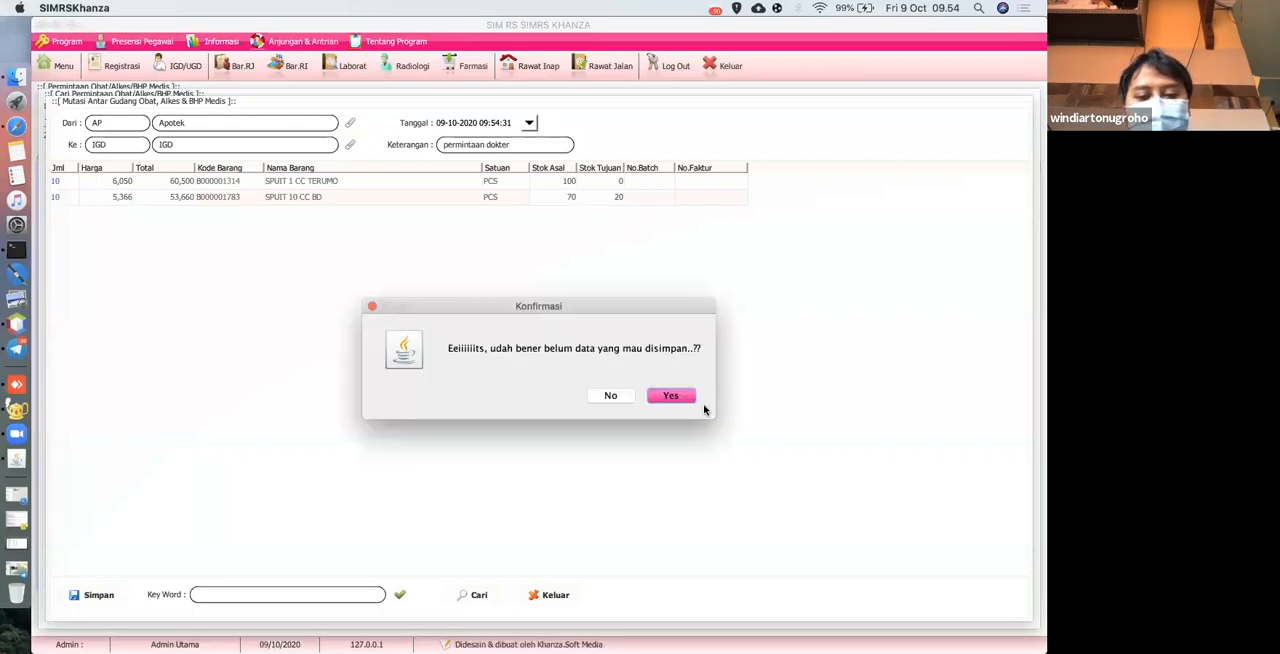
left_click(671, 396)
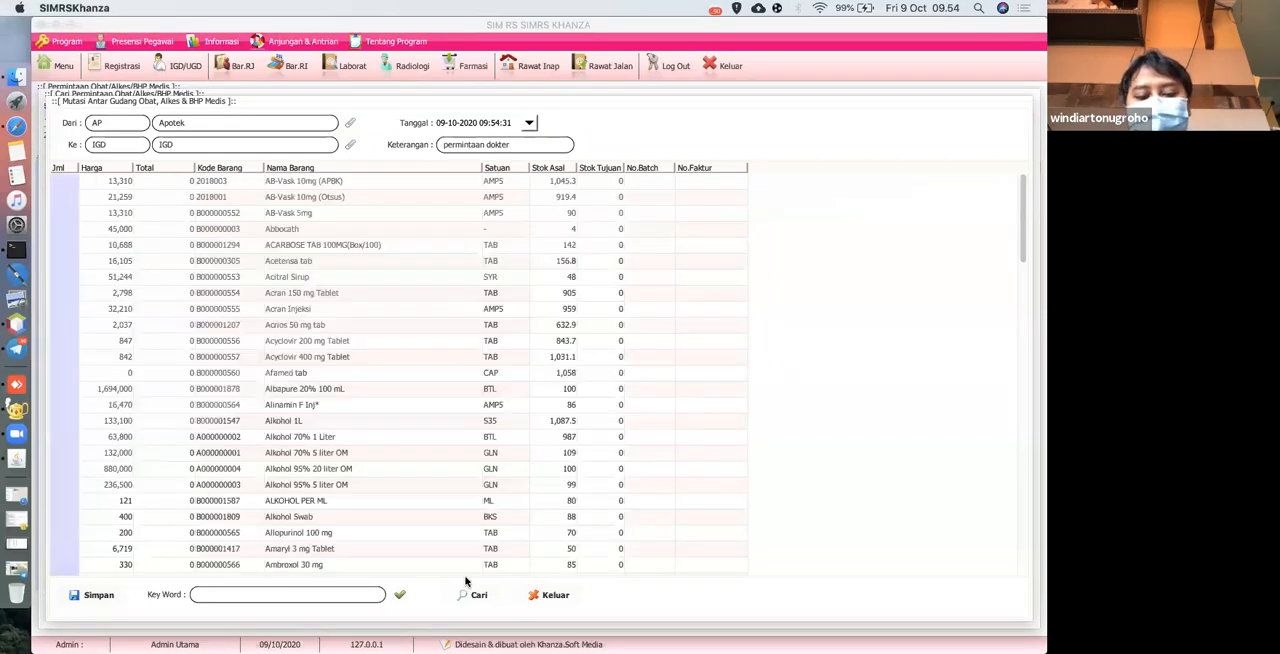
Search the main menu for "mutasi", open Mutasi Obat & BHP, and view the recorded stock transfers.
left_click(62, 64)
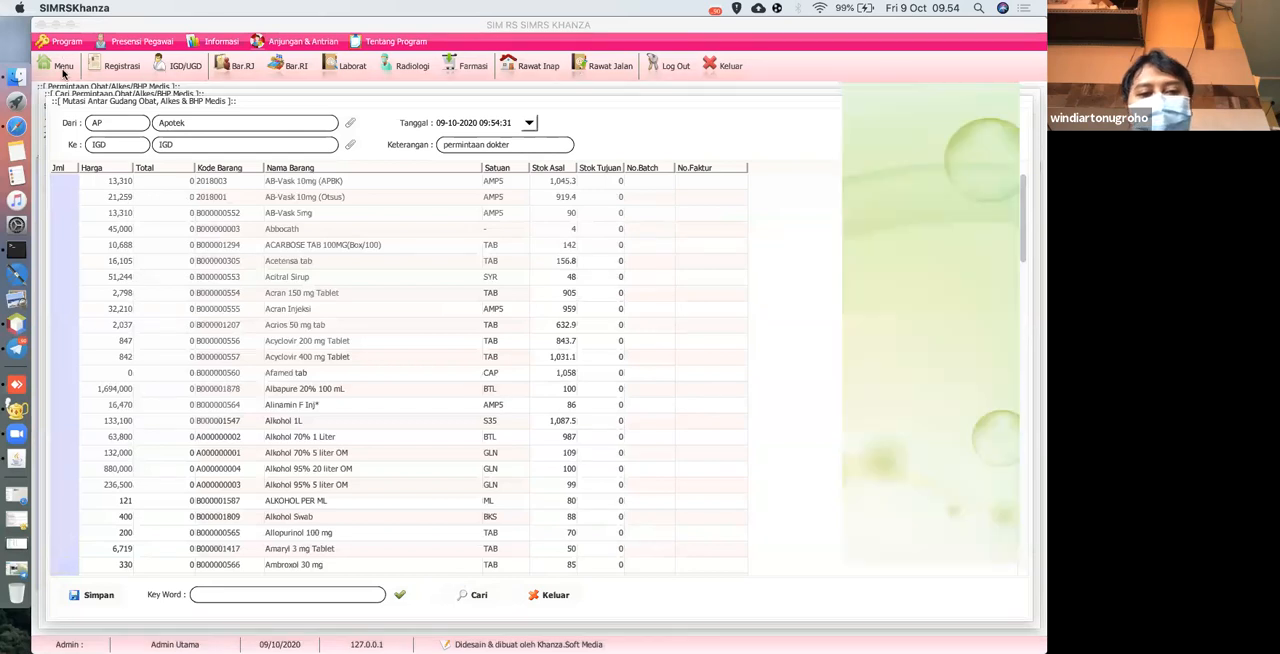
key("super+a")
type("mutasi")
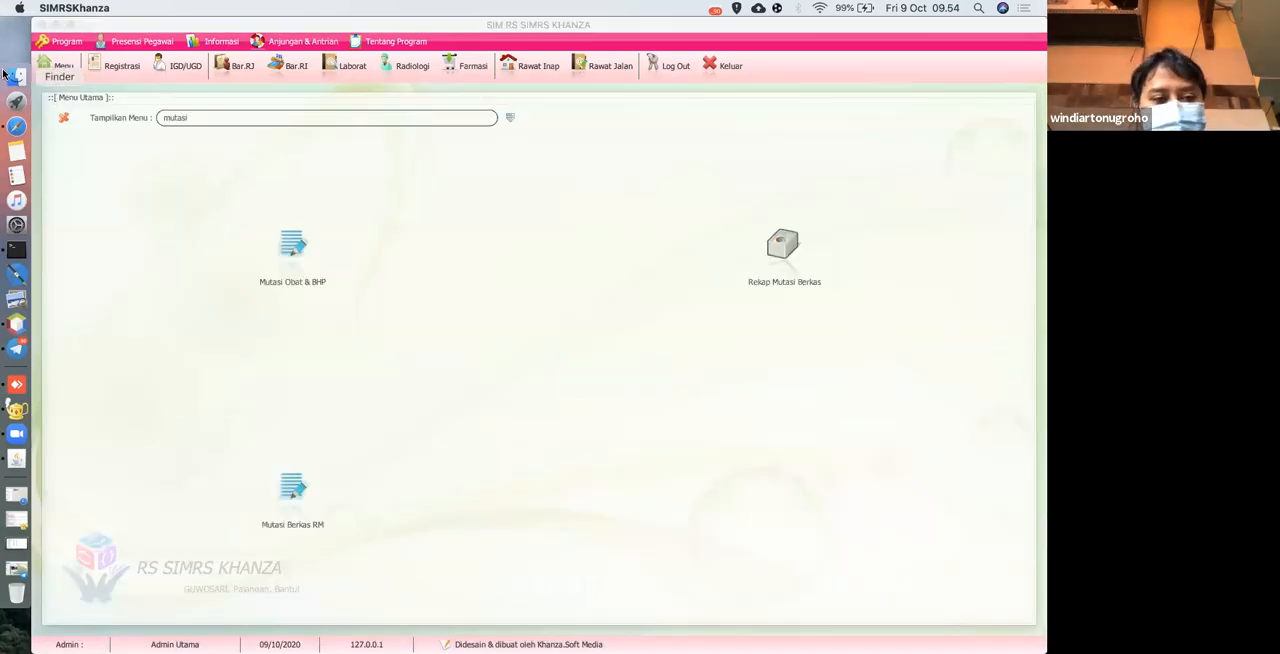
left_click(6, 76)
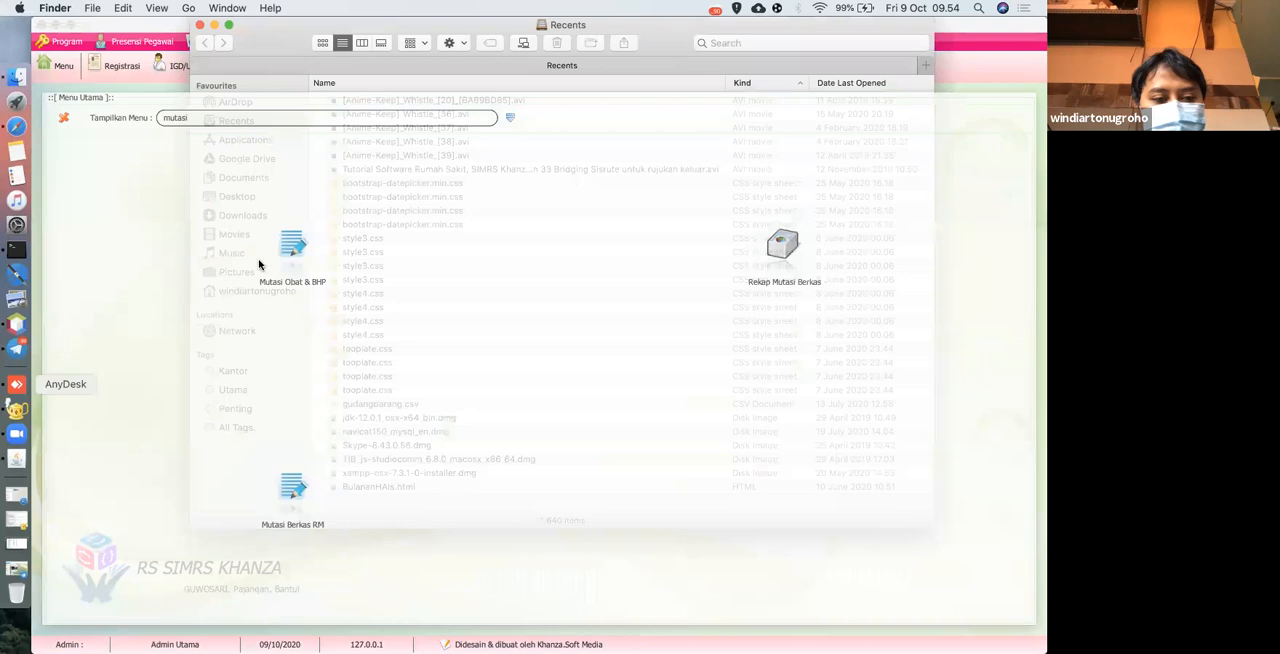
left_click(291, 256)
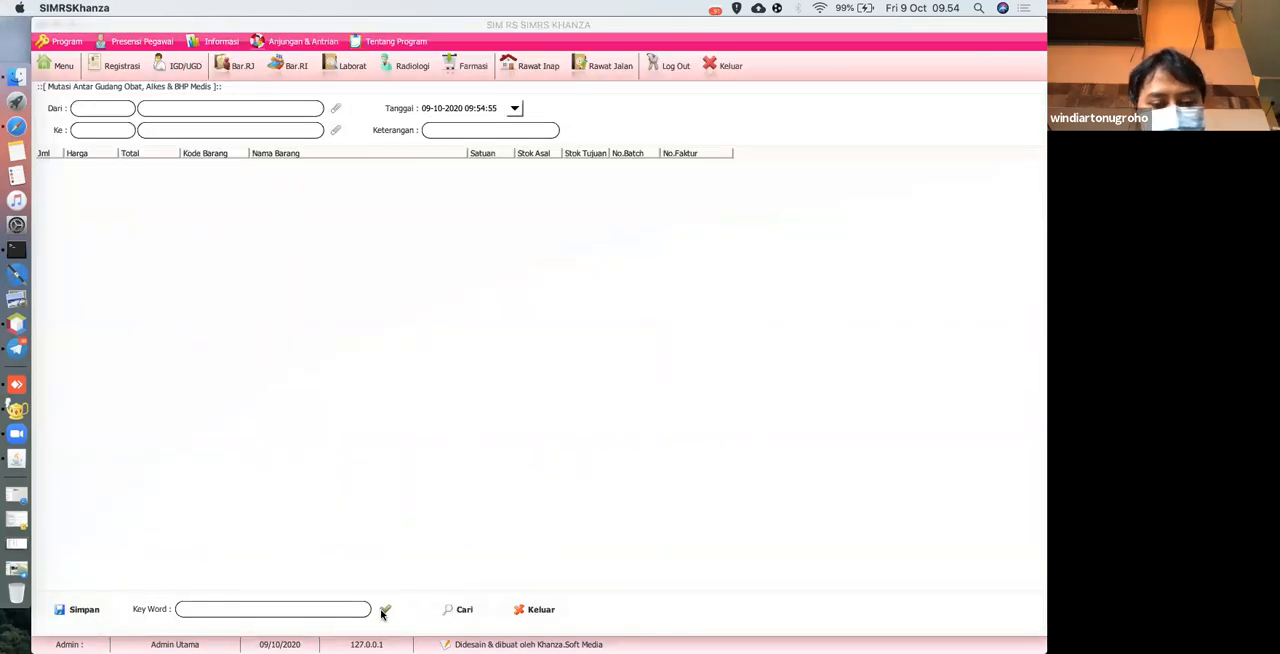
left_click(461, 610)
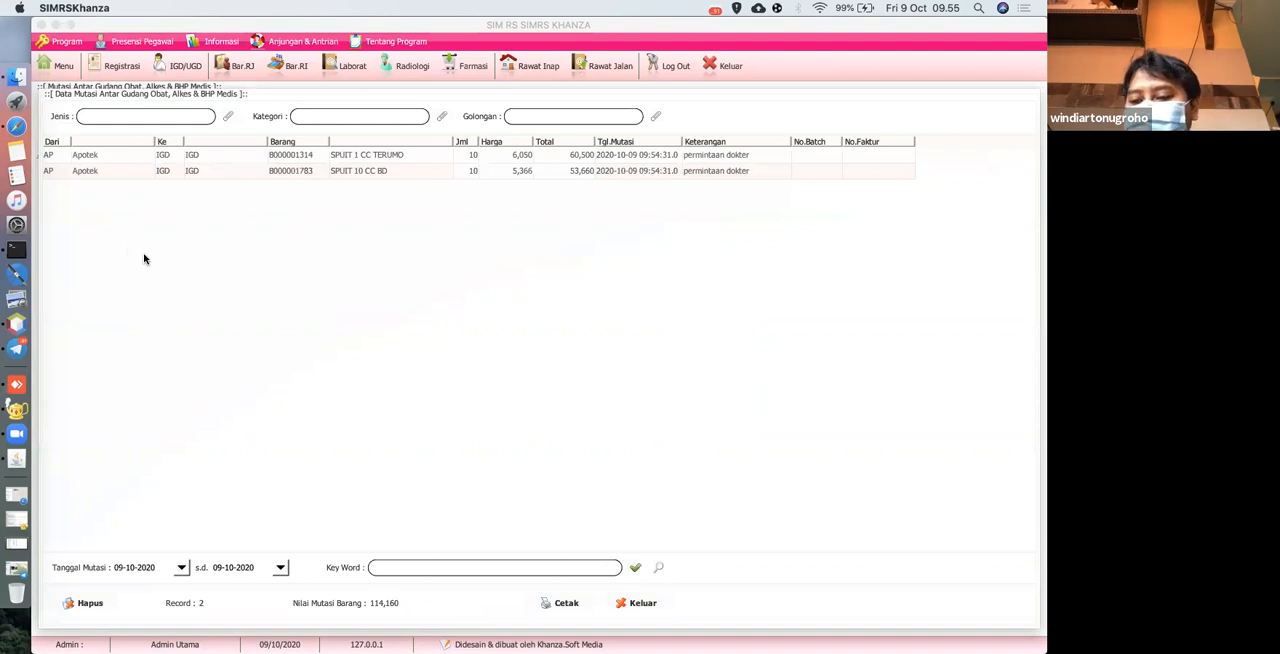
Search the main menu for "permintaa" and view the Permintaan Stok Obat Pasien and Permintaan Barang Non Medis screens.
left_click(62, 68)
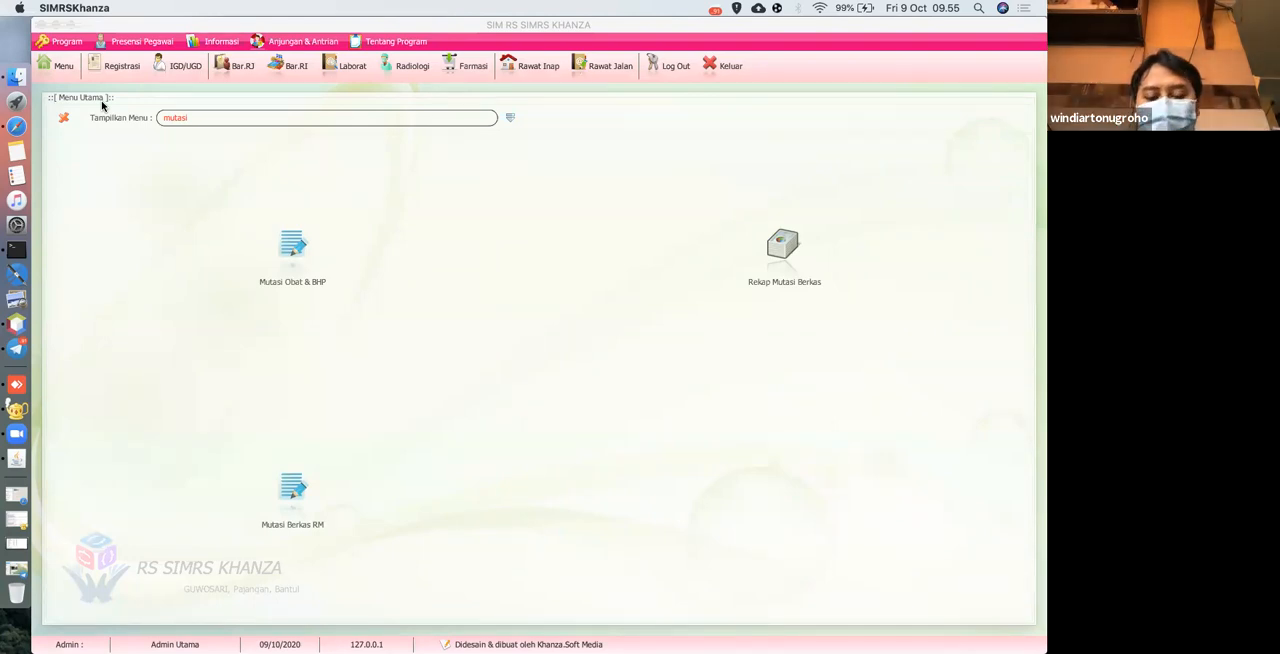
key("BackSpace")
key("BackSpace")
key("BackSpace")
key("BackSpace")
key("BackSpace")
key("BackSpace")
type("pe")
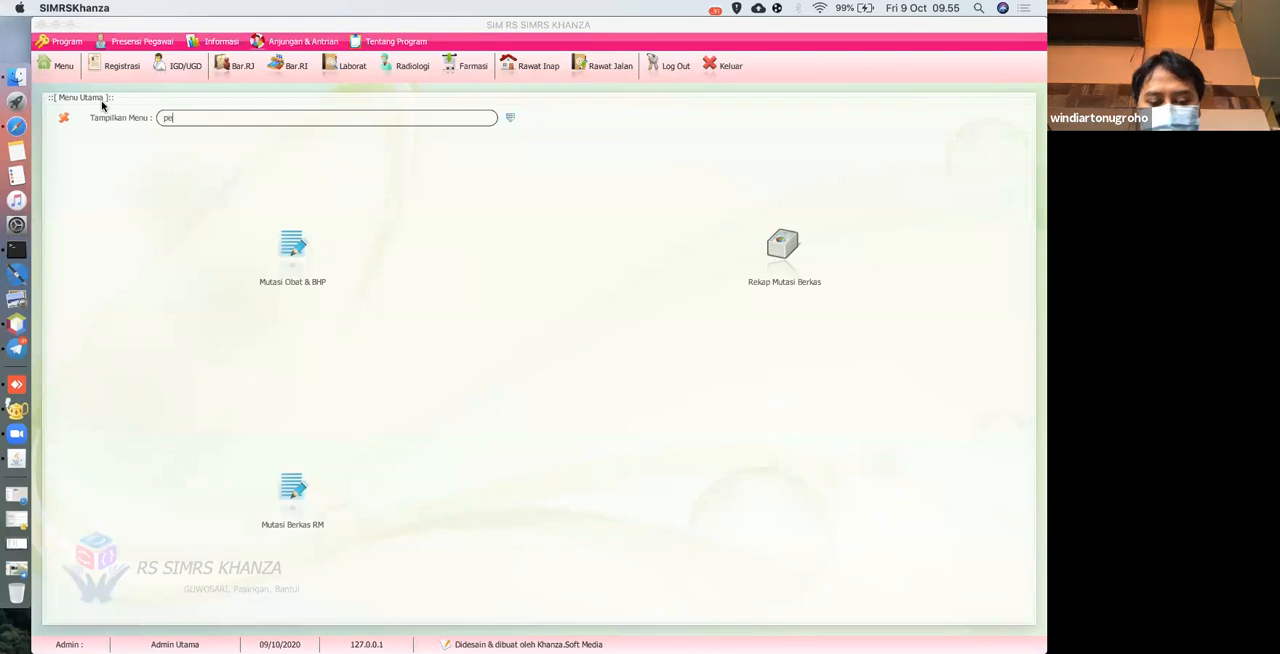
type("rmintaa")
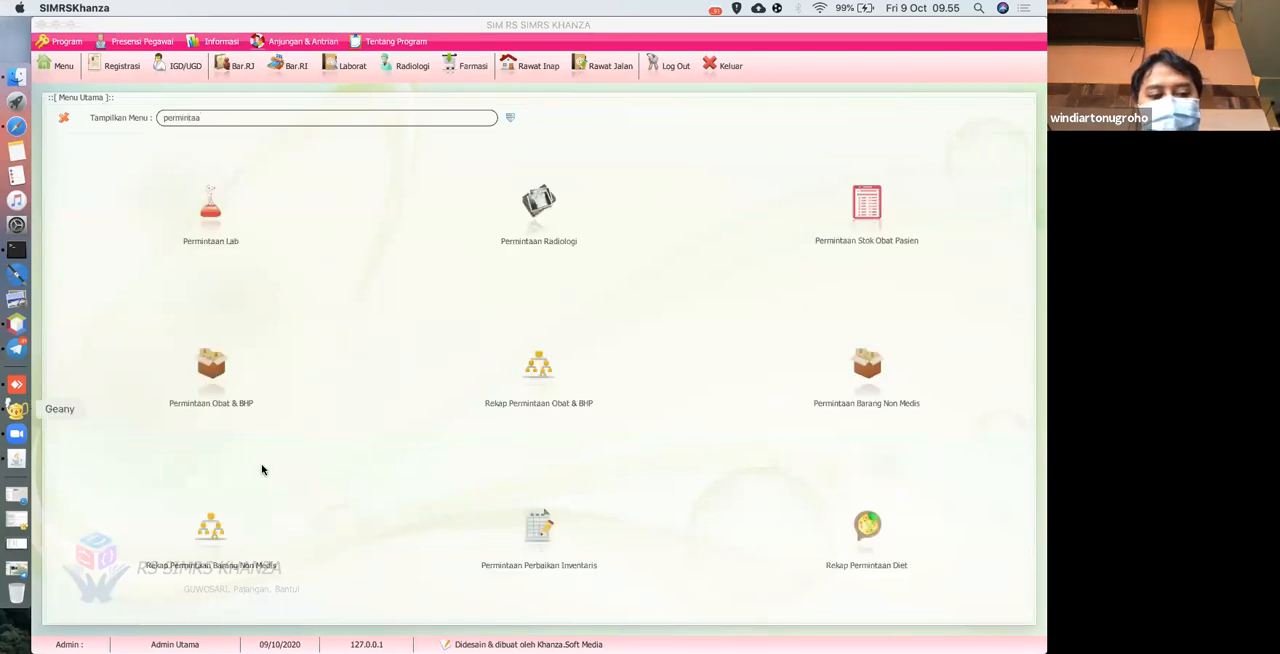
left_click(836, 237)
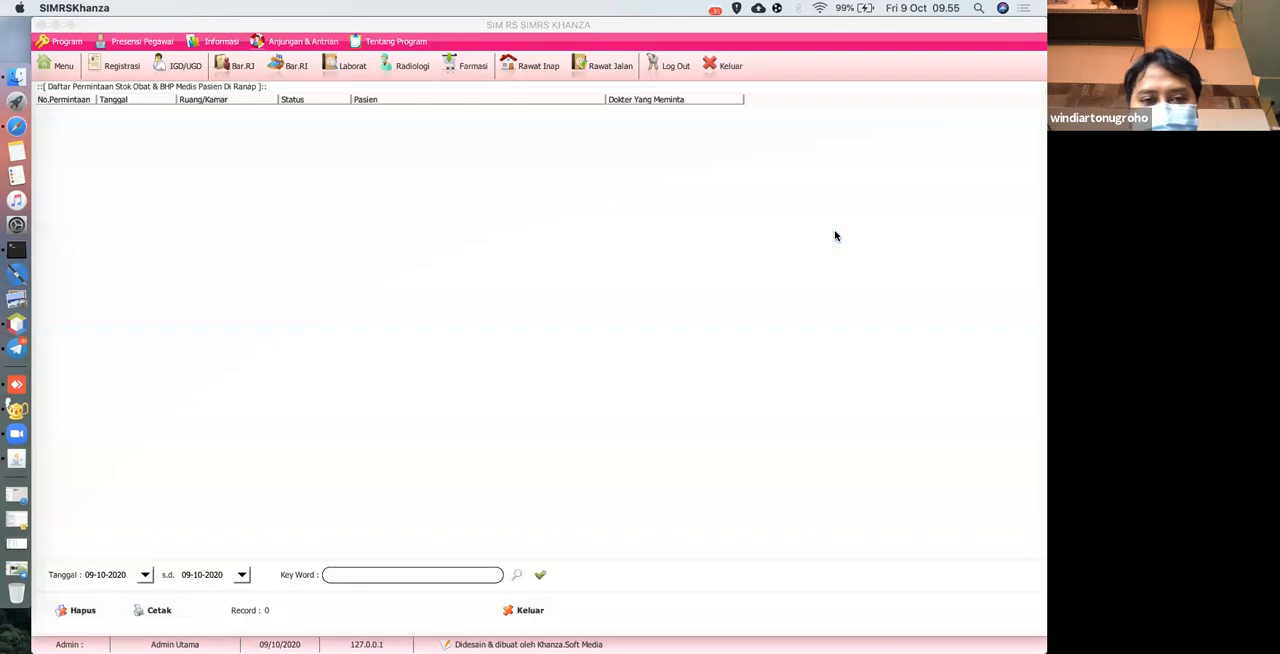
left_click(58, 67)
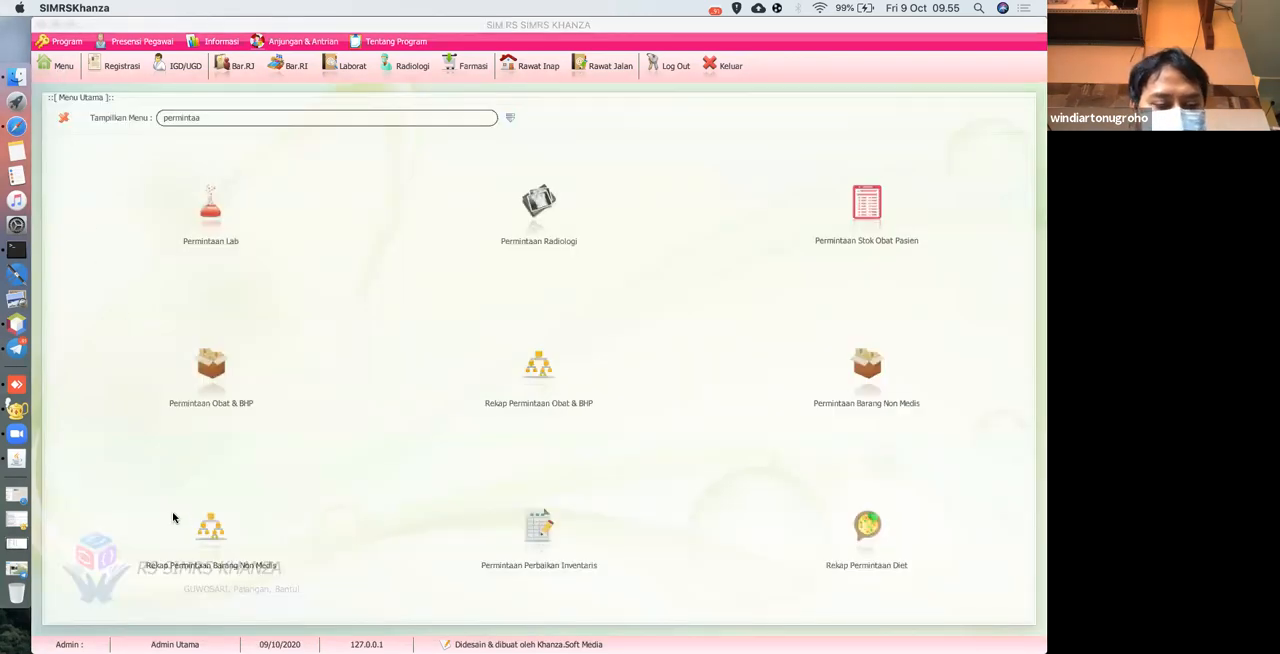
left_click(810, 398)
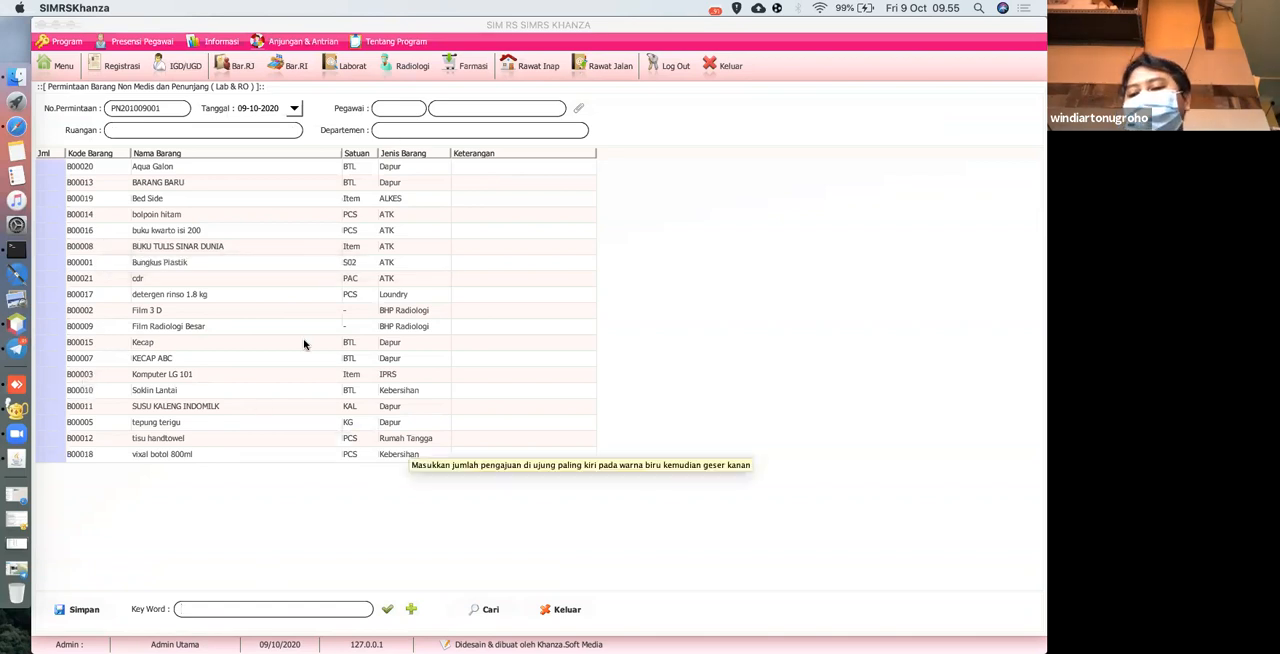
Browse the main menu categories [D] Transaksi Inventory Obat, BHP Medis, Alat Kesehatan Pasien and [E] Transaksi Inventory Barang Non Medis dan Penunjang.
left_click(62, 67)
left_click(510, 117)
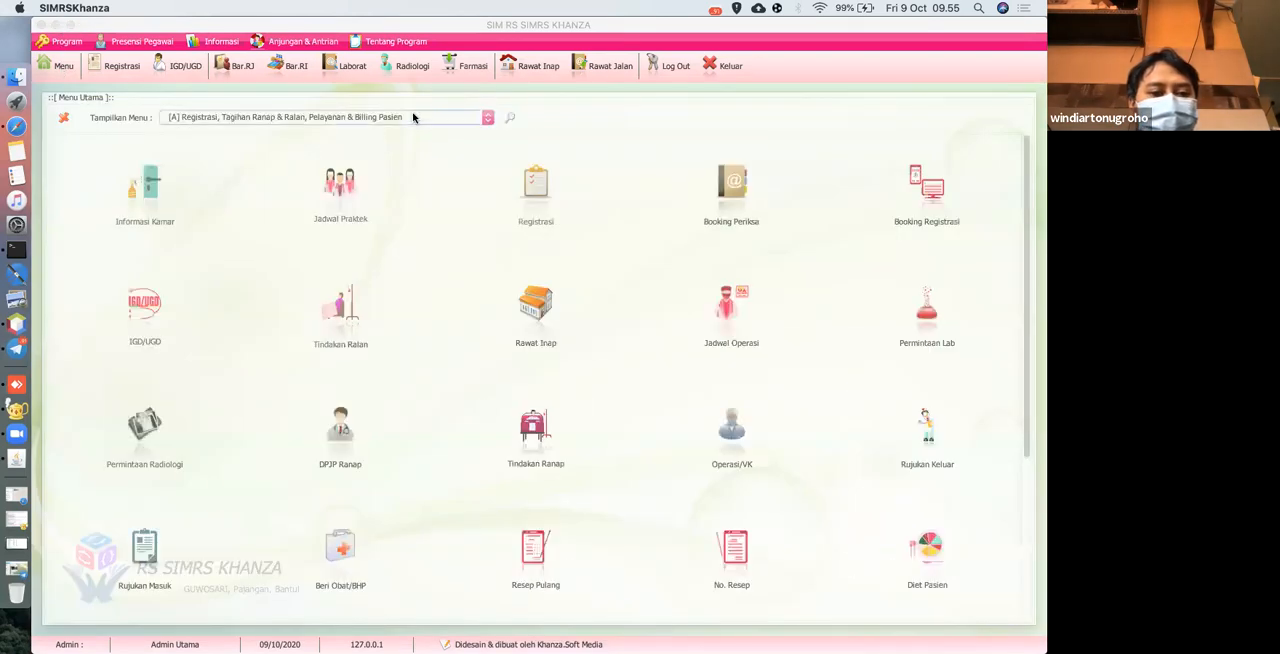
left_click(414, 117)
left_click(290, 165)
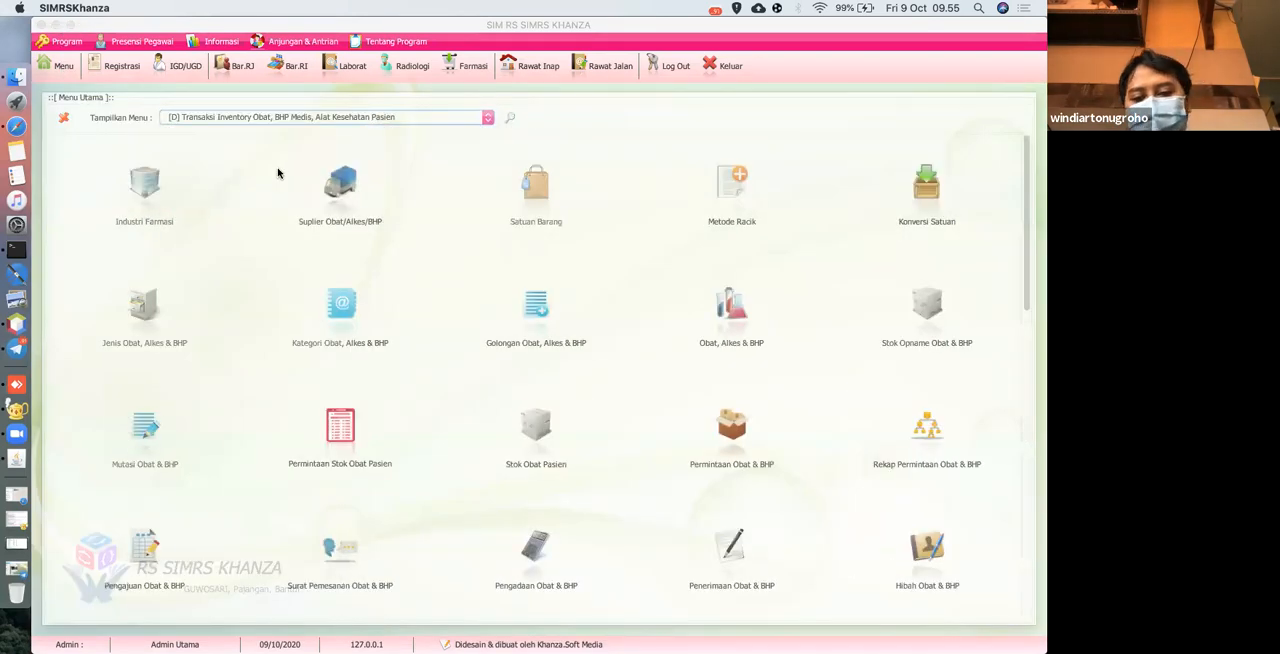
scroll(277, 171, "down", 3)
left_click(200, 120)
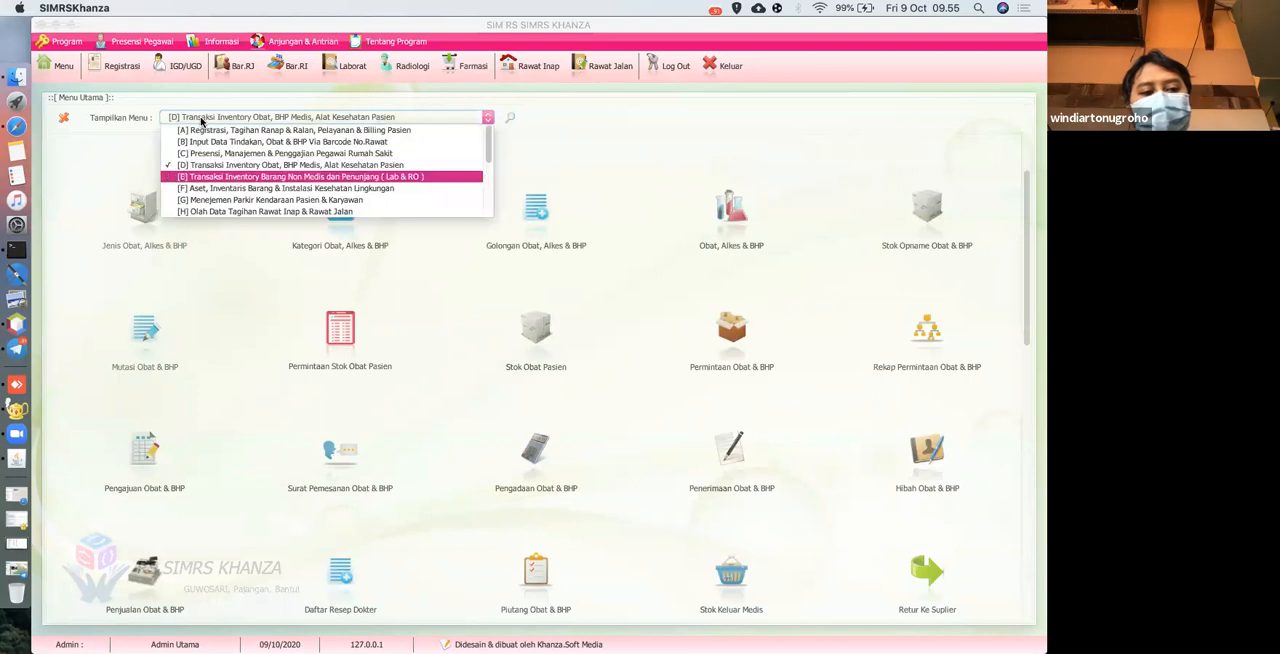
left_click(245, 174)
scroll(250, 254, "down", 5)
scroll(250, 254, "up", 4)
scroll(250, 254, "up", 2)
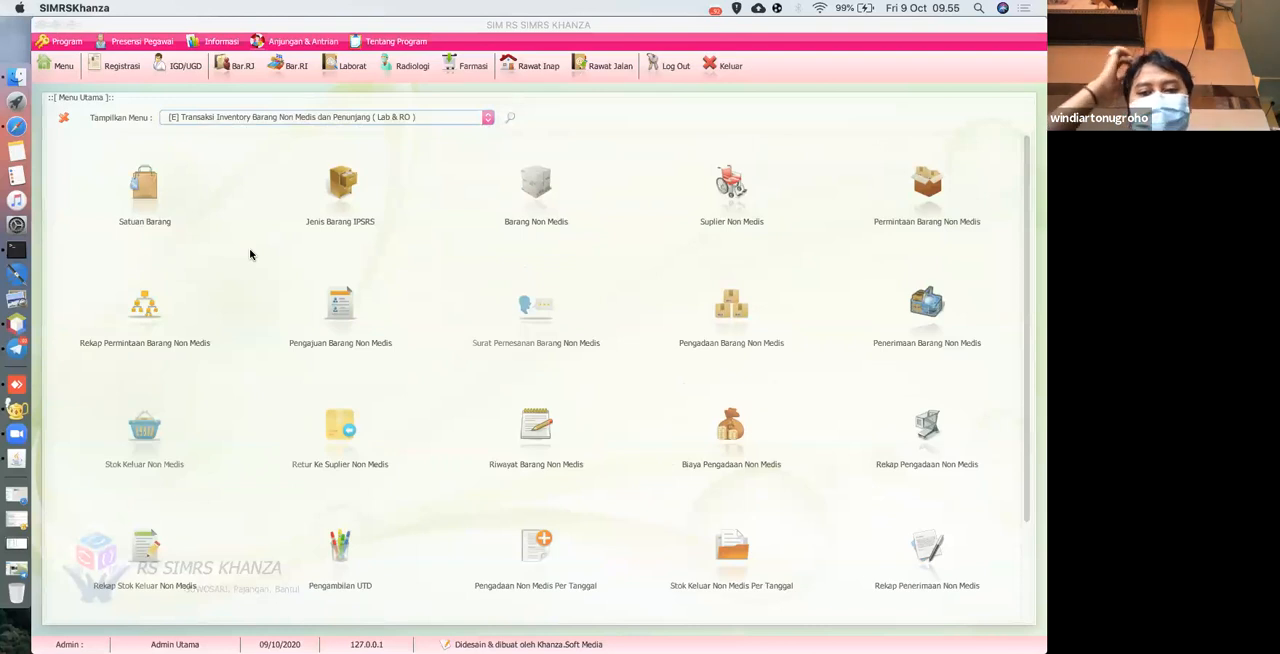
left_click(233, 118)
left_click(260, 163)
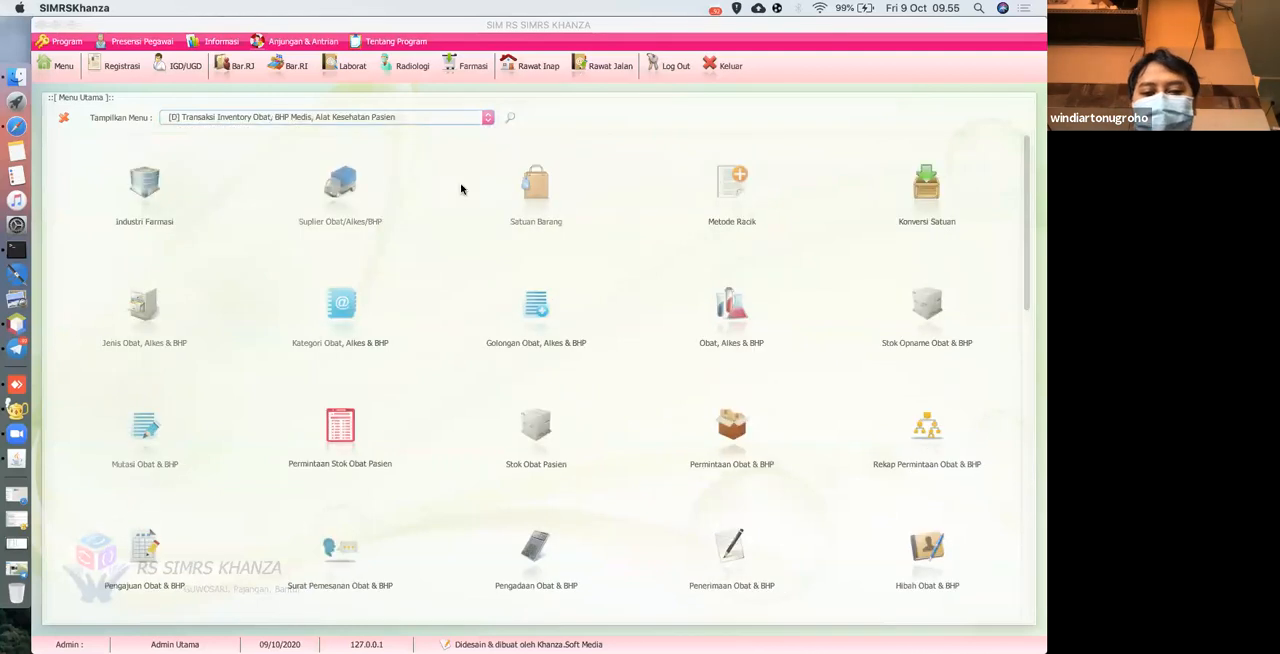
Search the main menu for "pengajuan" and open Pengajuan Obat & BHP.
left_click(510, 118)
key("BackSpace")
key("BackSpace")
key("BackSpace")
key("BackSpace")
key("BackSpace")
key("BackSpace")
key("BackSpace")
key("BackSpace")
key("BackSpace")
type("peng")
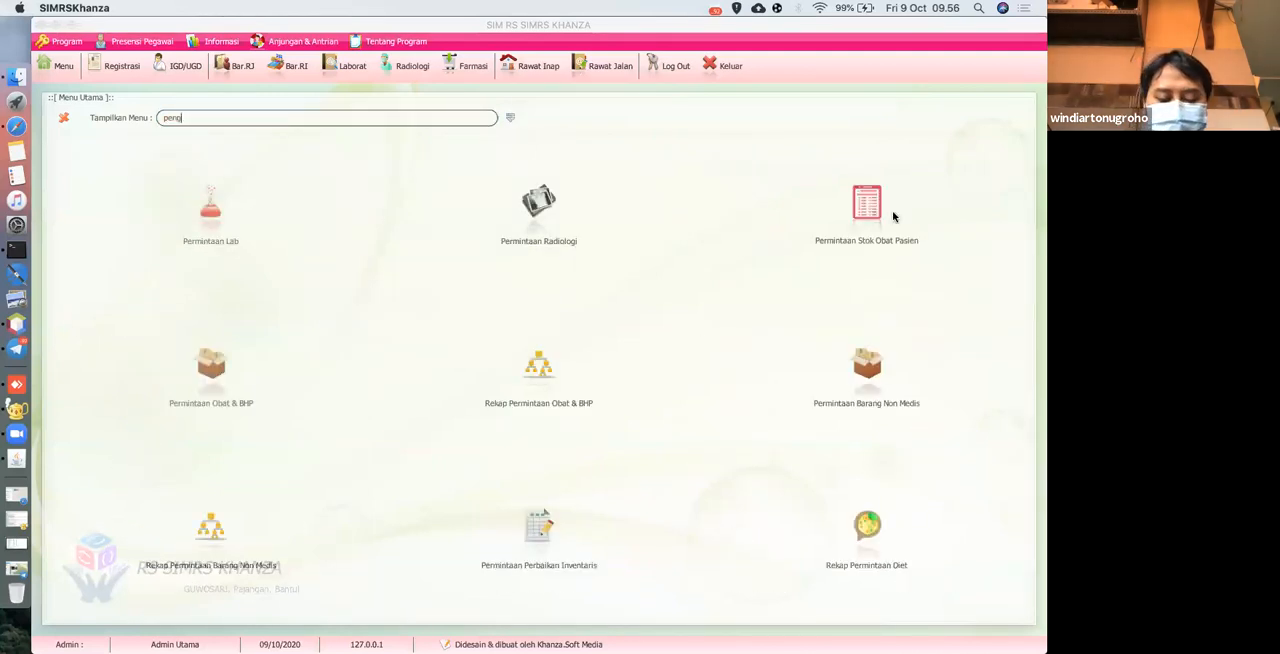
type("ajuan")
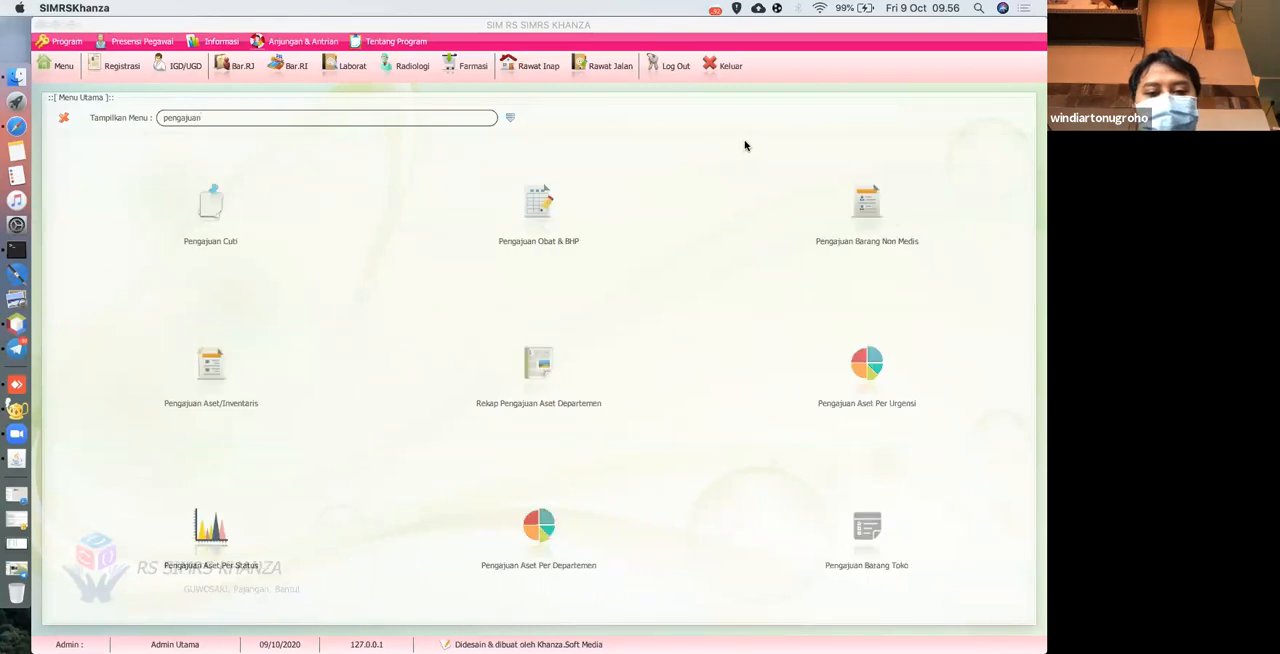
left_click(545, 225)
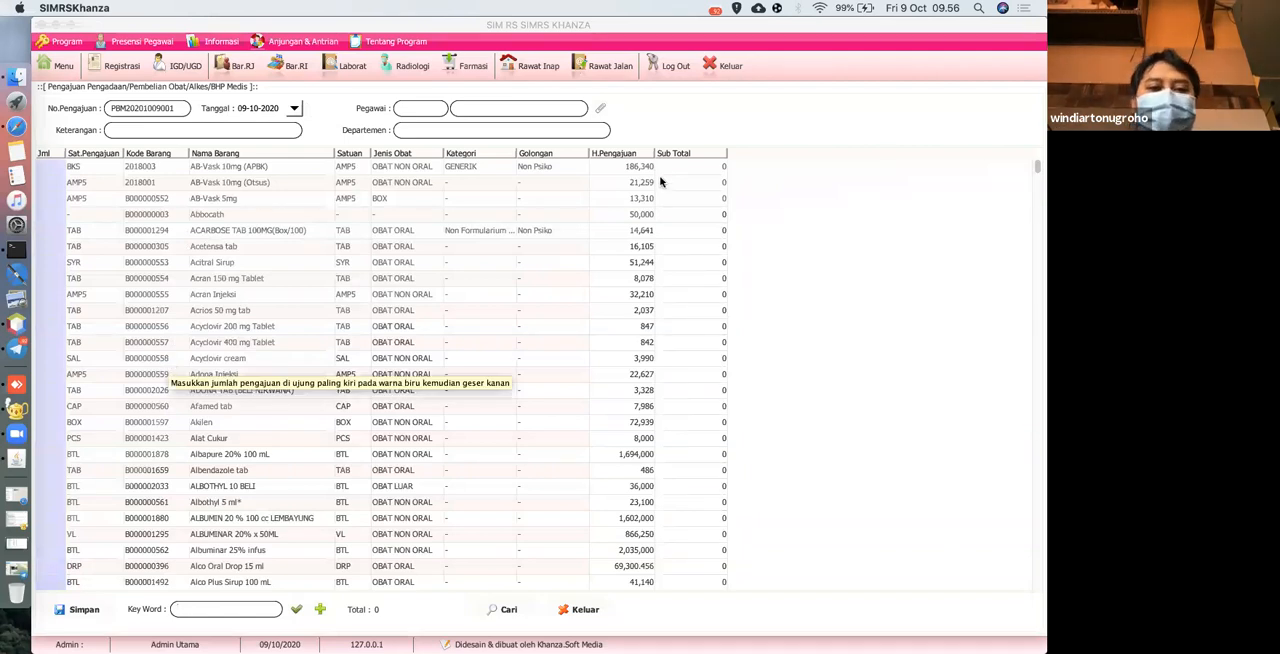
Choose the submitting employee from the employee list and enter "cito" as the Keterangan of the procurement submission.
left_click(600, 107)
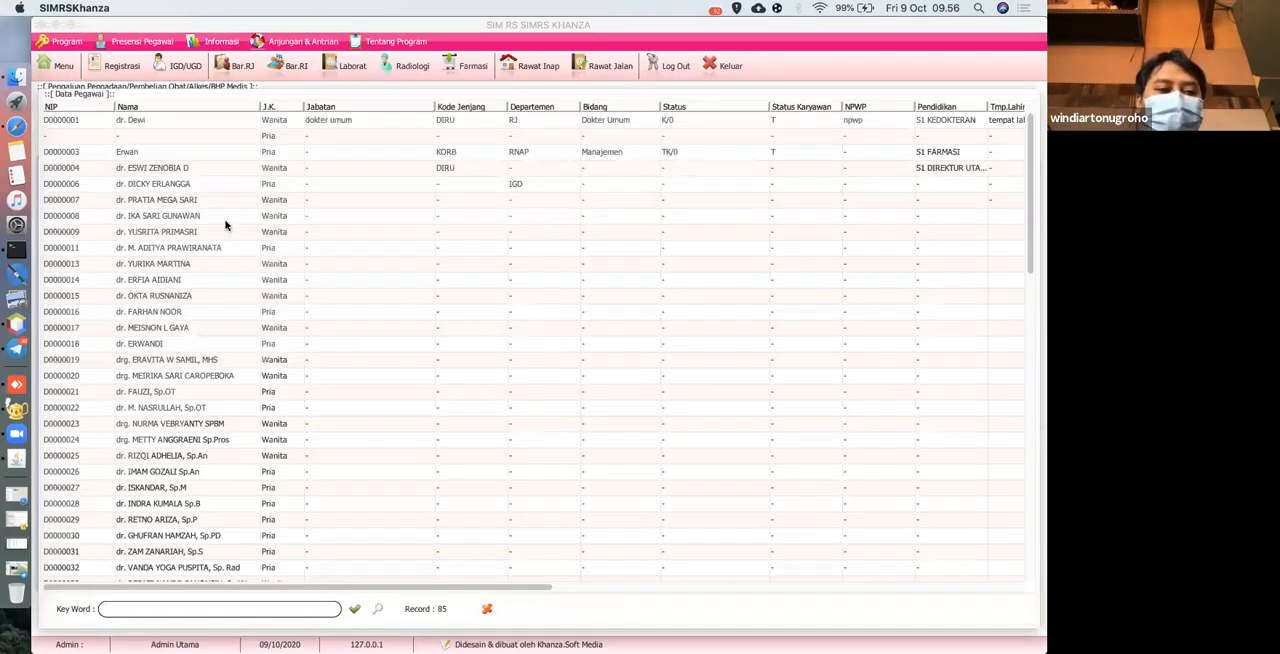
scroll(170, 362, "down", 15)
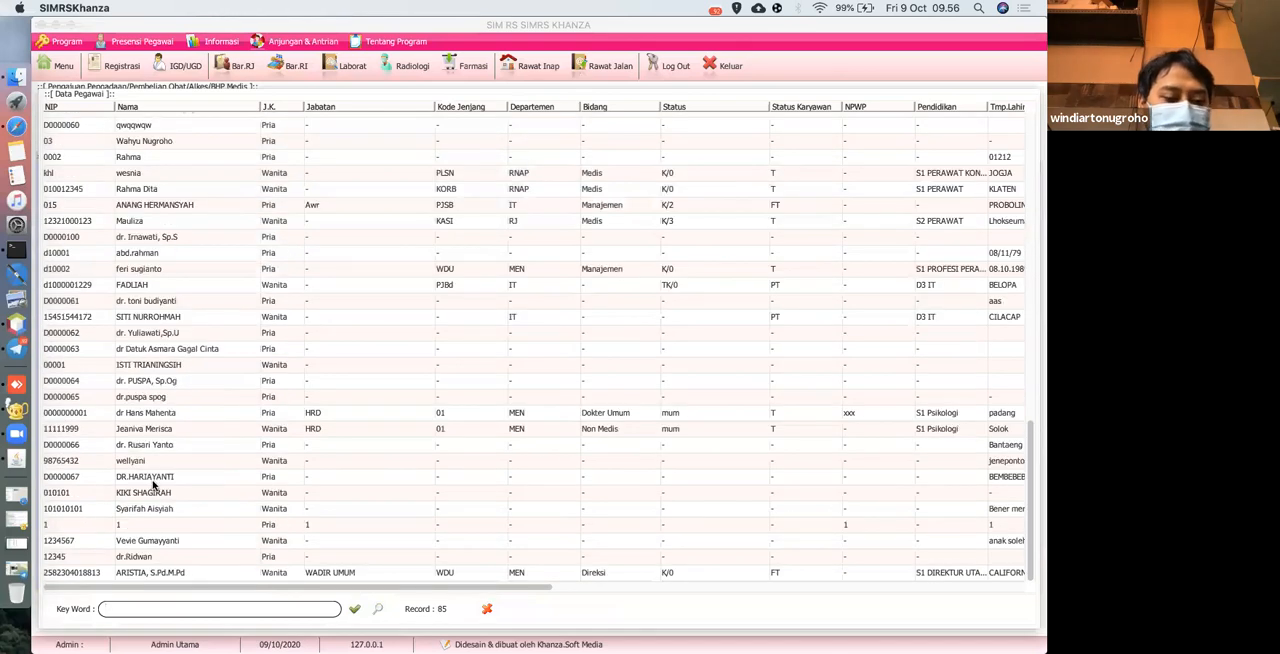
double_click(160, 494)
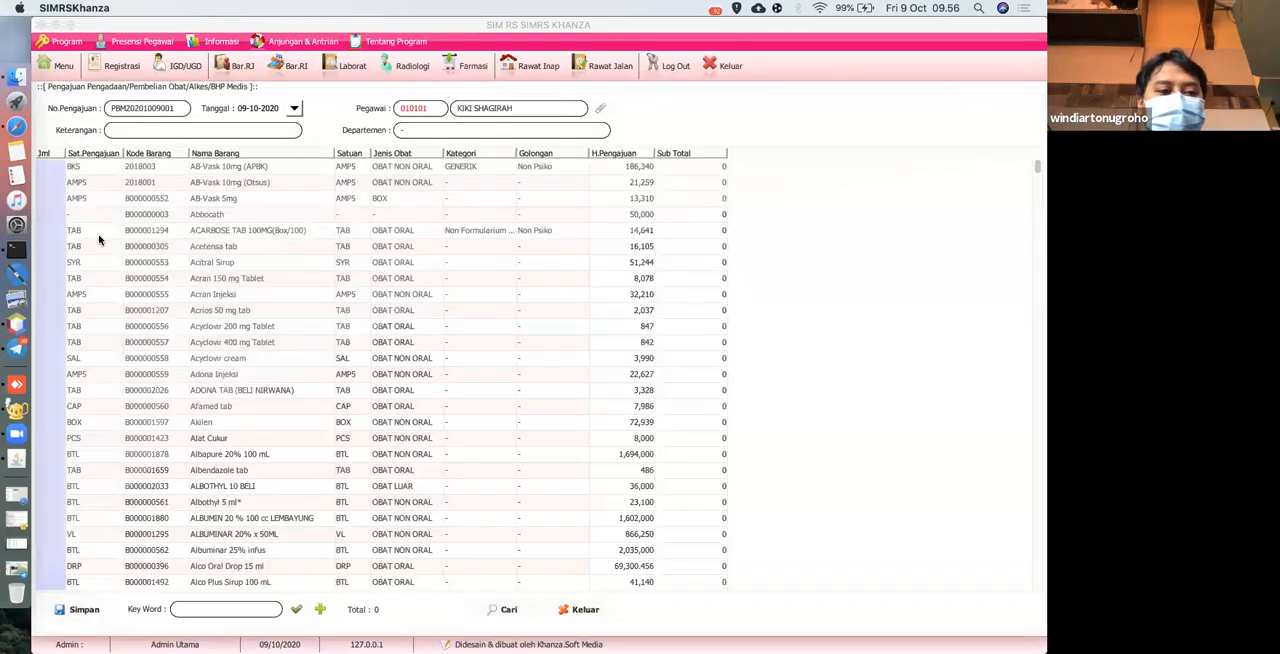
left_click(137, 131)
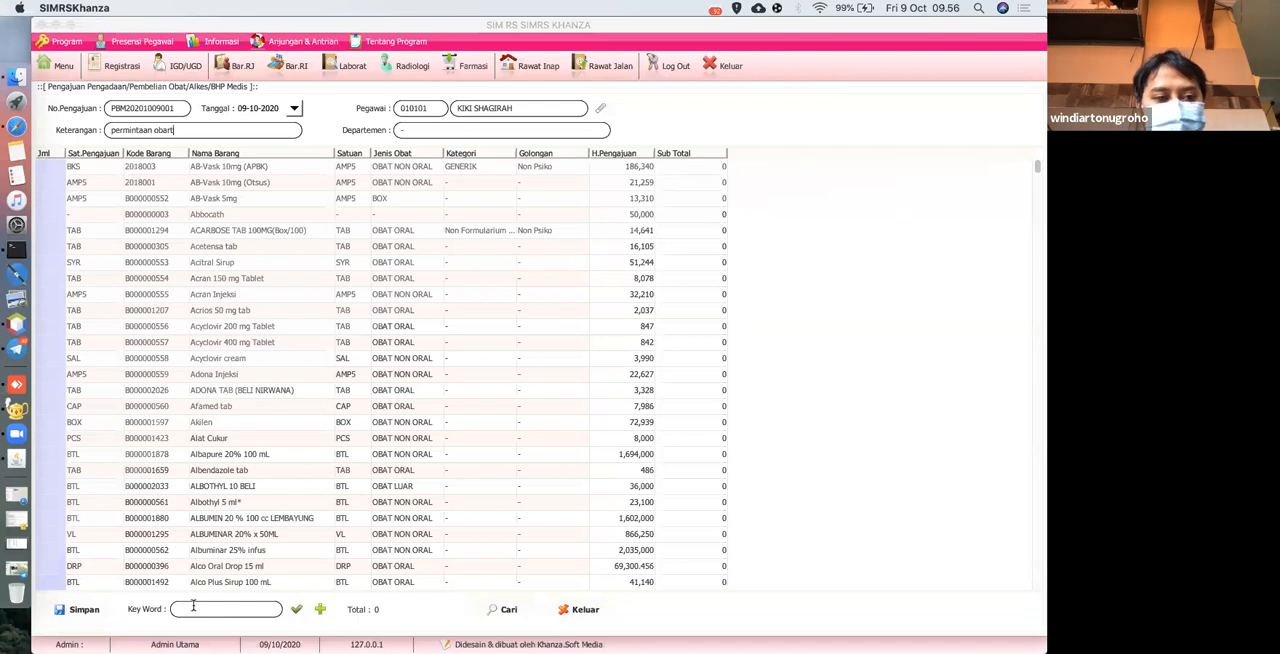
key("BackSpace")
key("BackSpace")
key("BackSpace")
key("BackSpace")
key("BackSpace")
key("BackSpace")
key("BackSpace")
key("BackSpace")
key("BackSpace")
key("BackSpace")
key("BackSpace")
key("BackSpace")
key("BackSpace")
key("BackSpace")
type("cito")
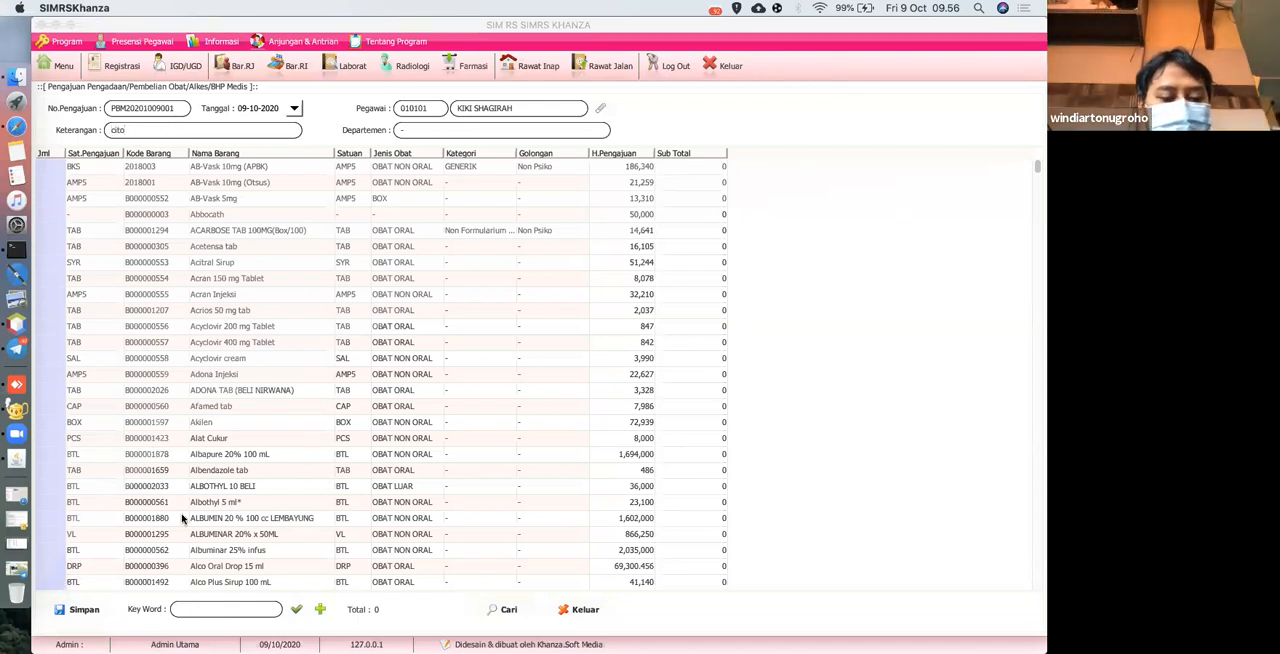
Set the submission quantities of Biodiar Tablet and Biosan Tablet to 100 each.
scroll(157, 486, "down", 10)
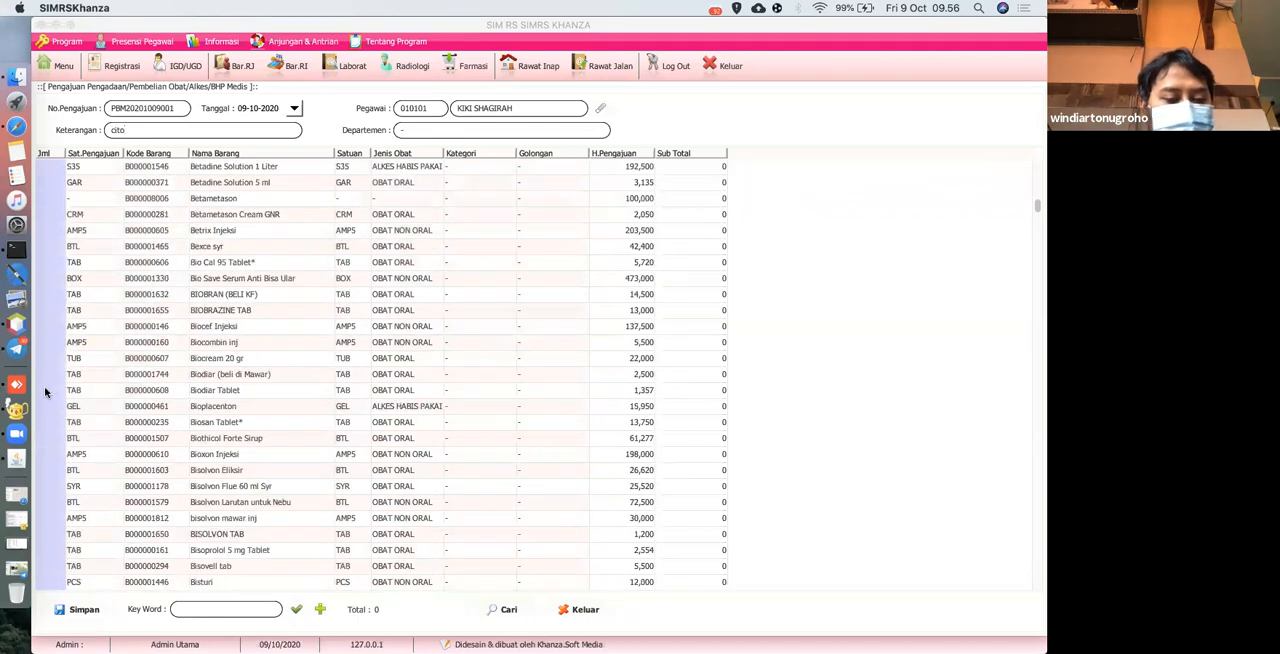
left_click(44, 390)
type("10")
key("Return")
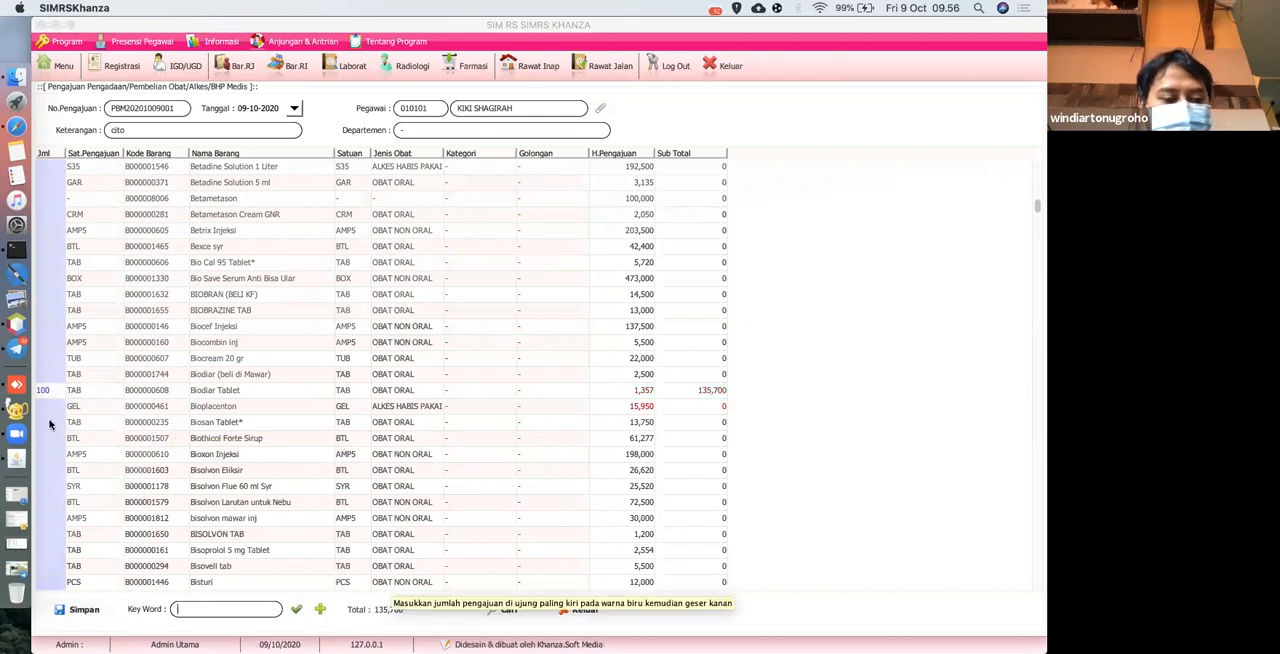
left_click(50, 424)
type("100")
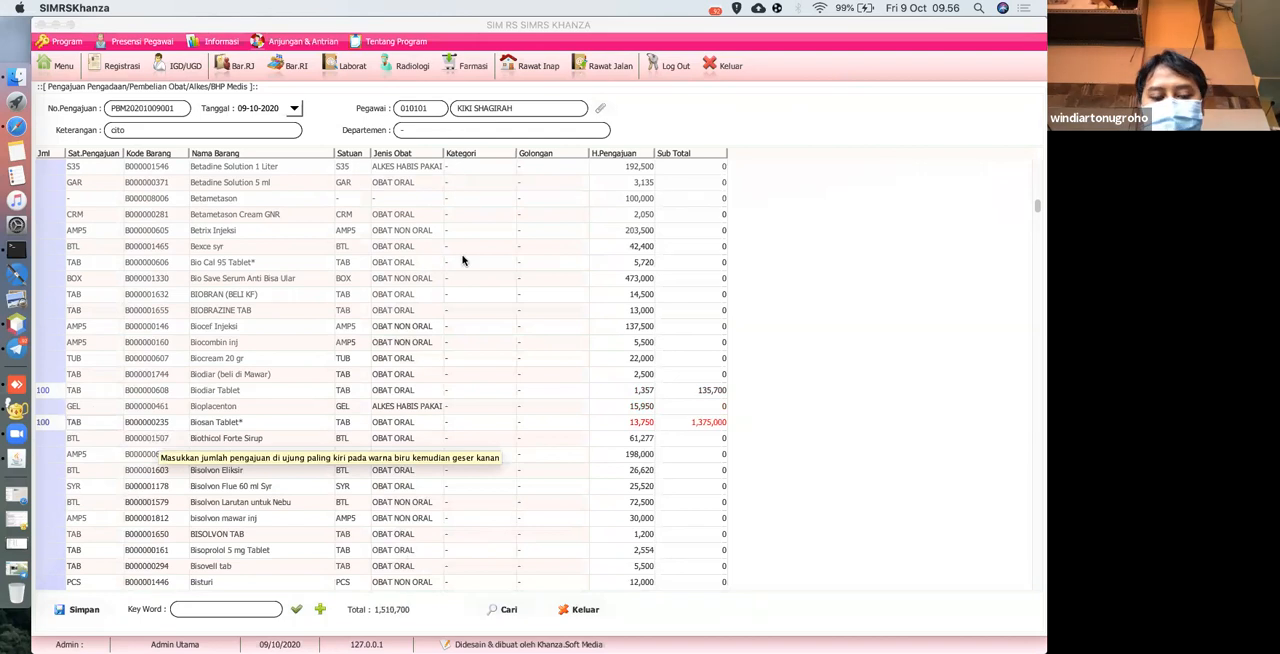
key("Return")
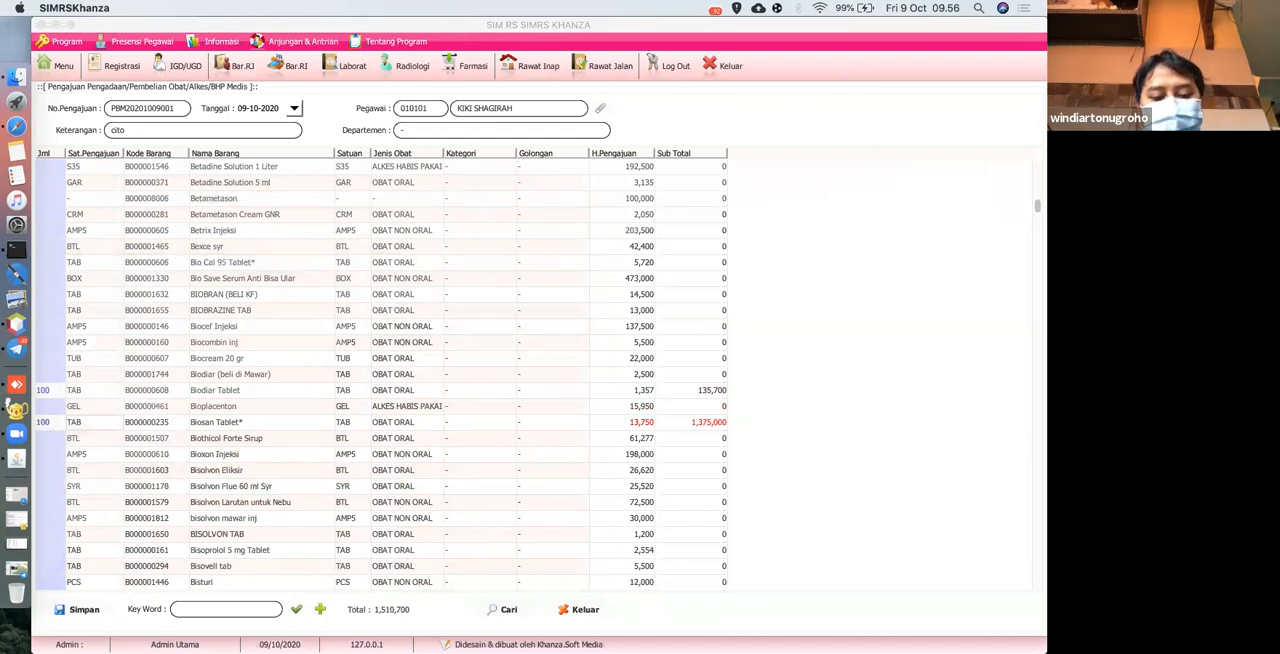
Refresh the item list to gather the filled-in medicines, and save the procurement submission.
left_click(297, 609)
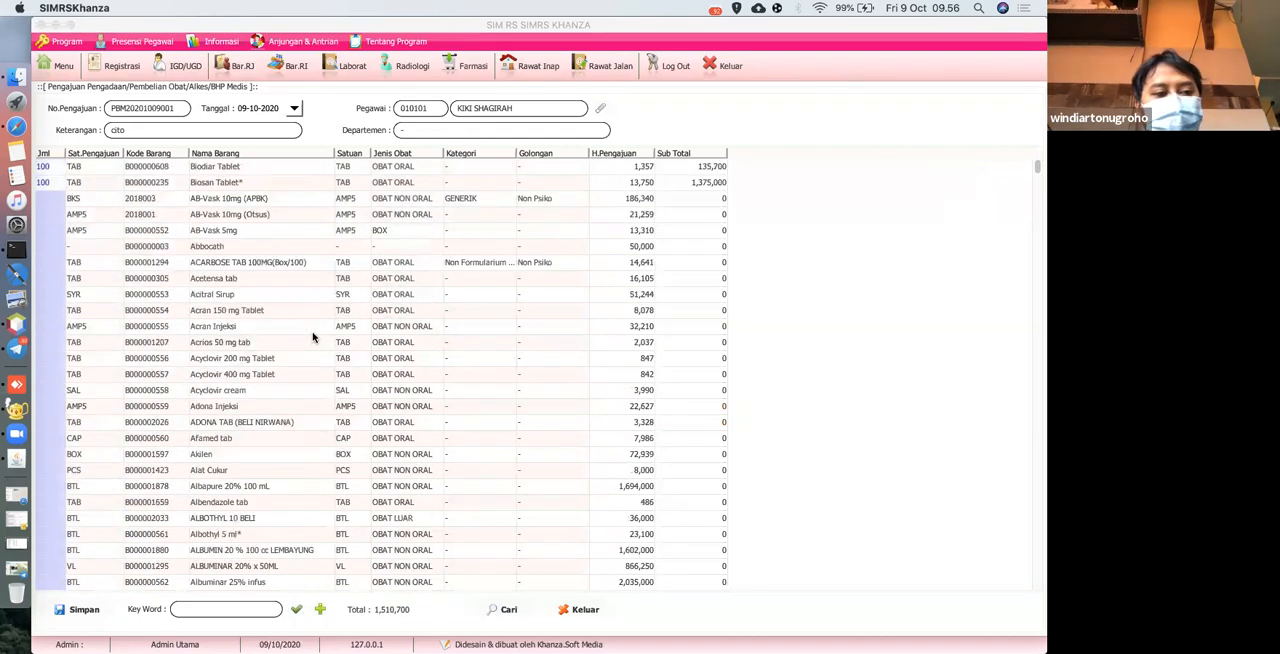
left_click(84, 609)
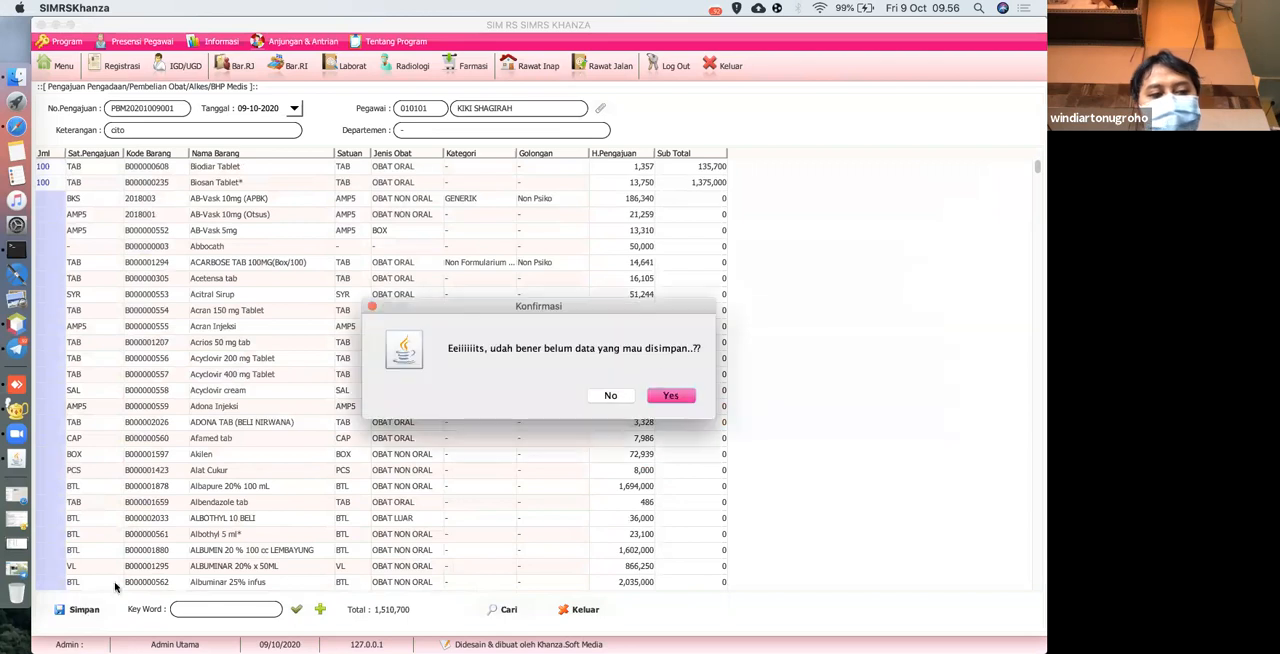
left_click(670, 396)
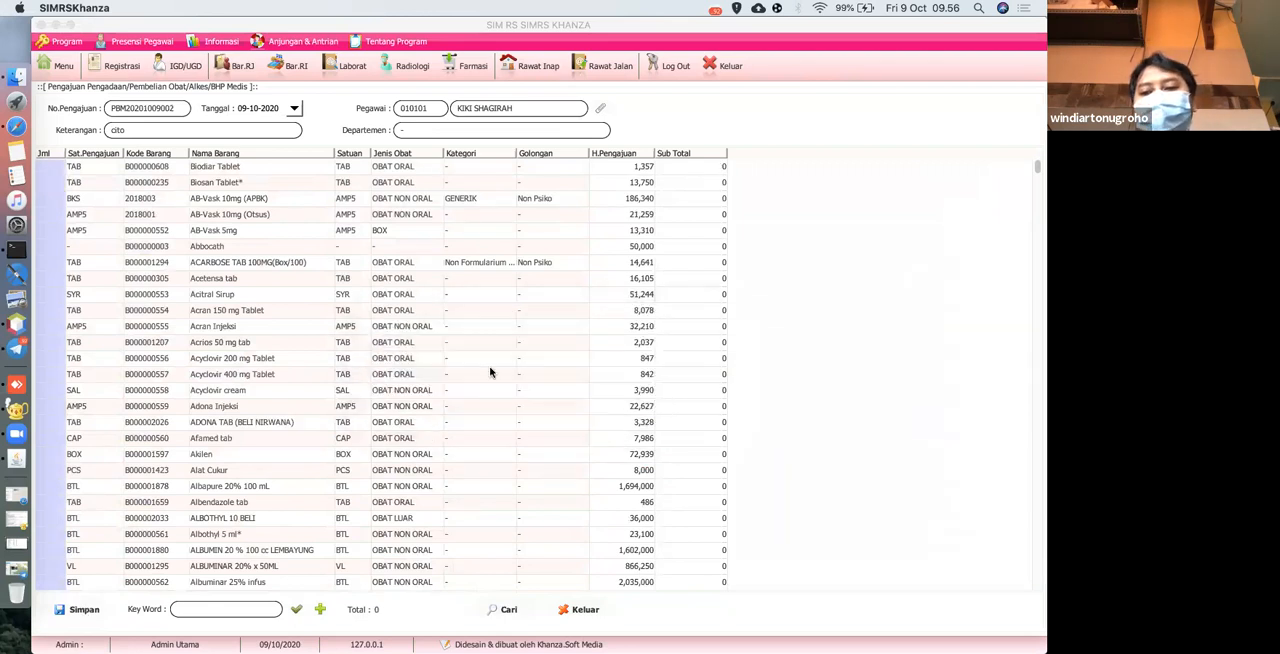
Reopen Pengajuan Obat & BHP, list the saved submissions, and approve the "cito" submission as Disetujui.
left_click(56, 66)
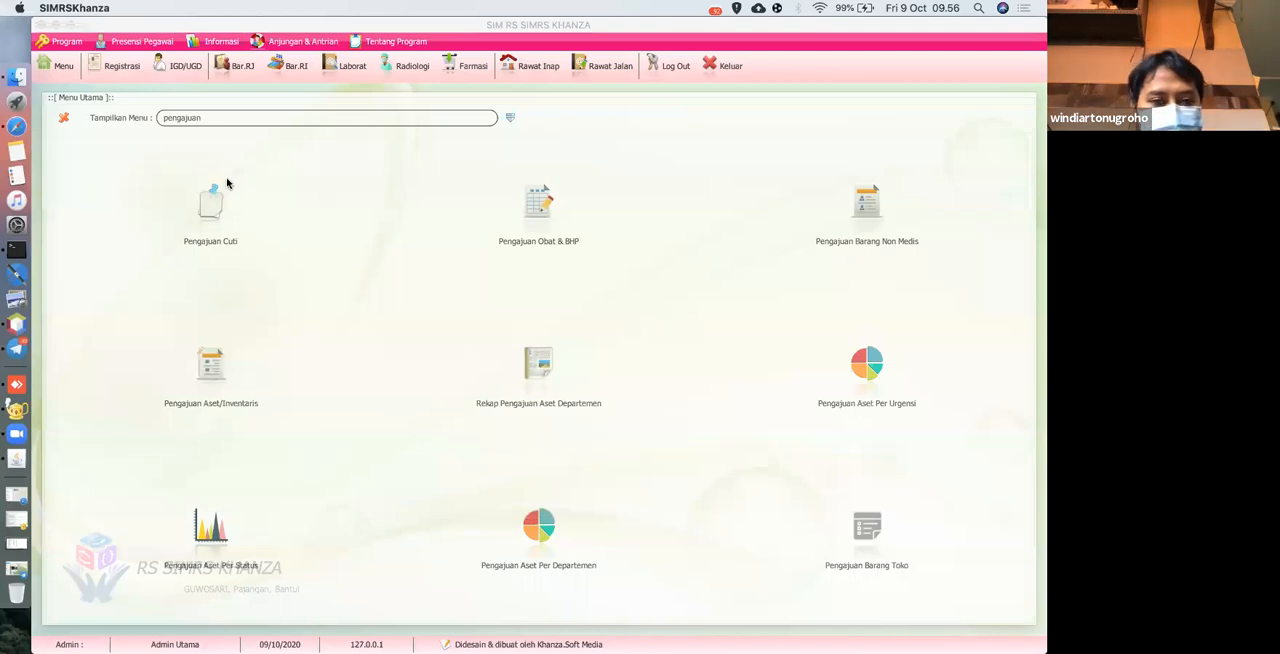
left_click(540, 205)
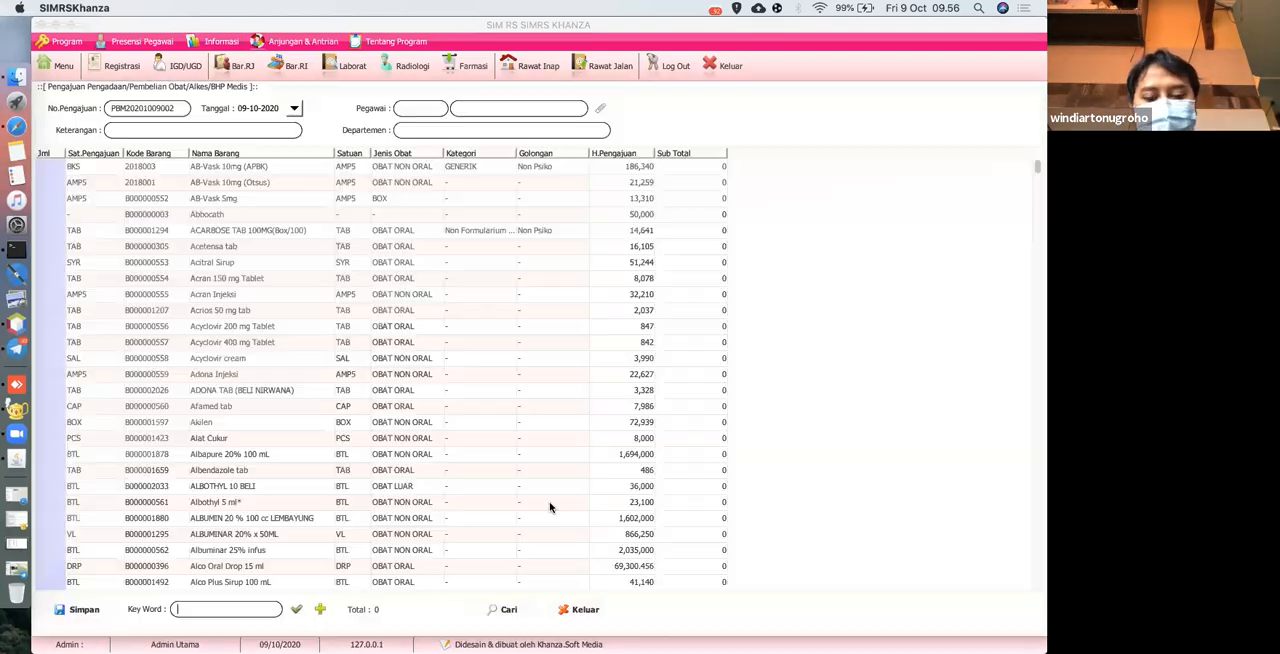
left_click(499, 612)
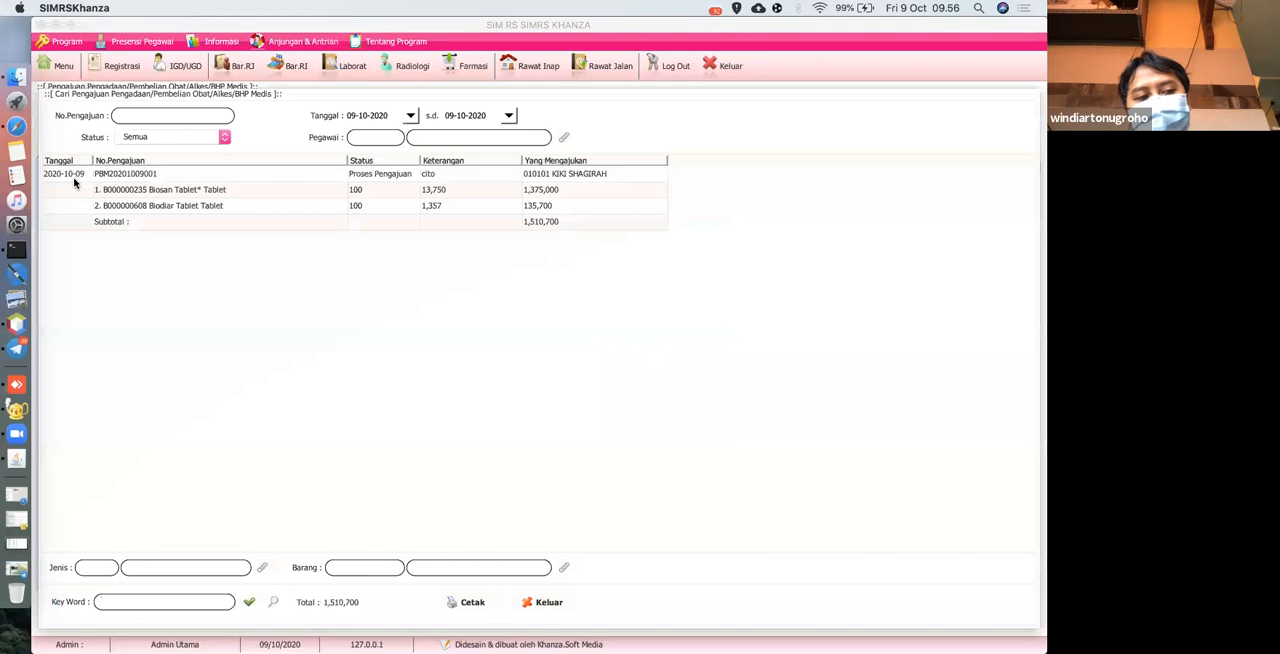
right_click(125, 182)
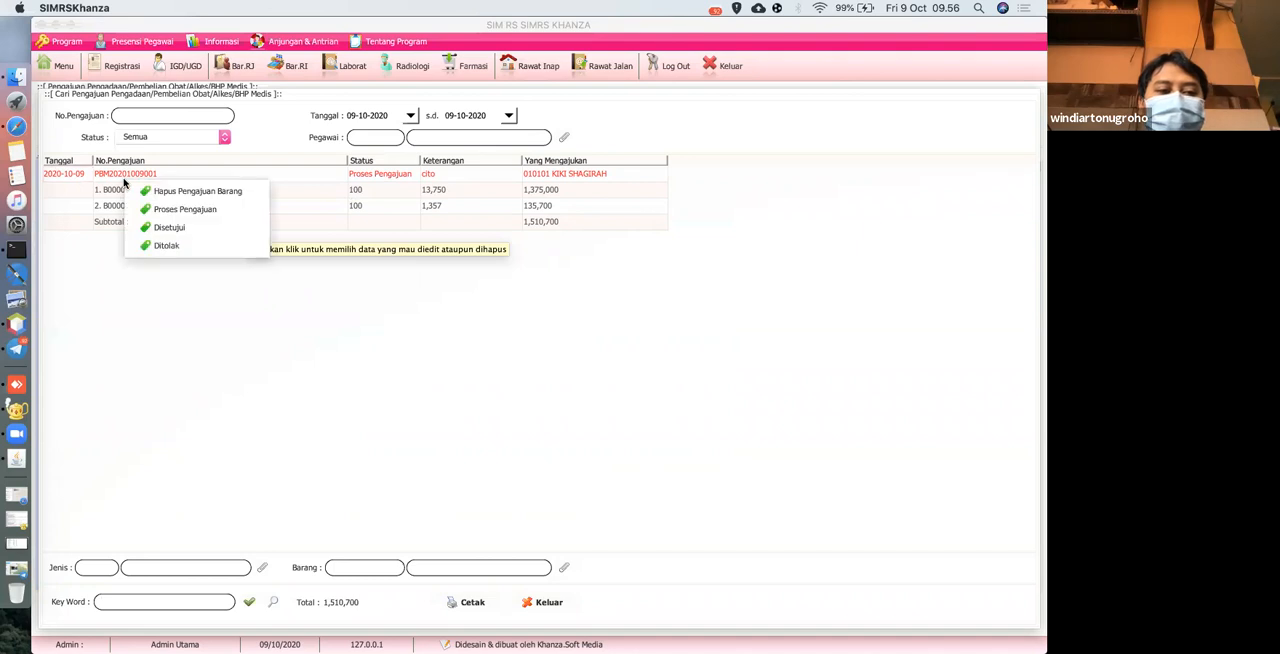
left_click(205, 235)
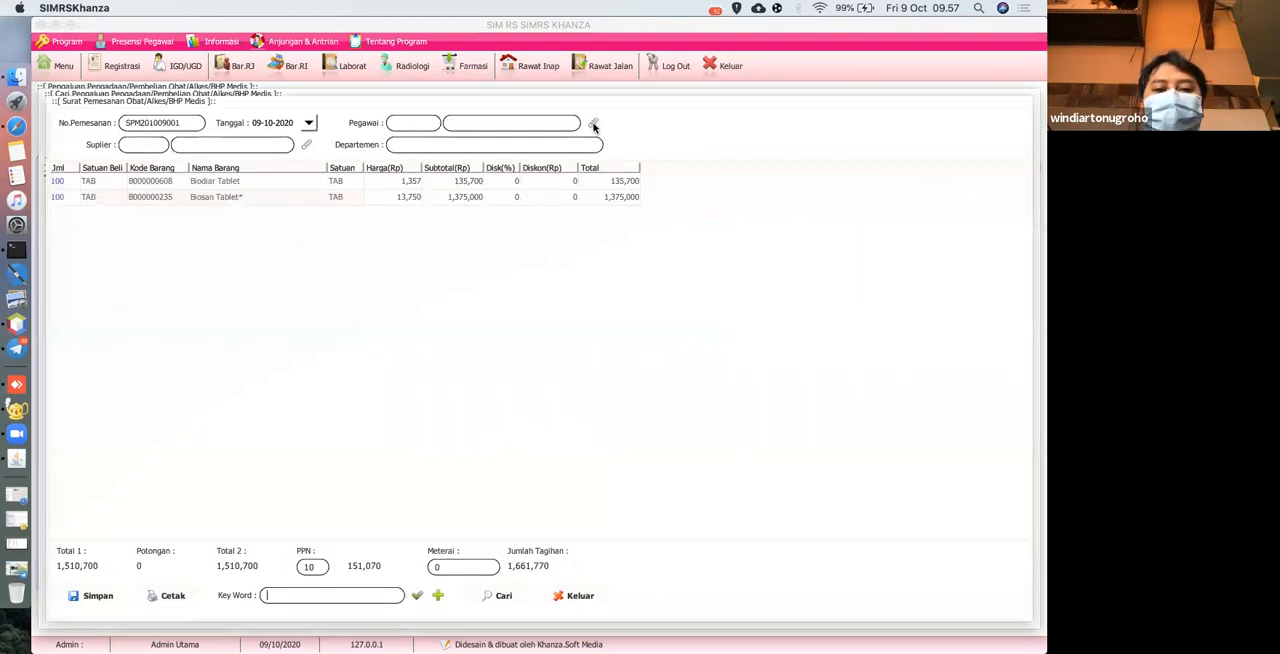
Assign an IT department employee and the supplier ENSEVAL to the Surat Pemesanan.
left_click(593, 124)
scroll(190, 348, "down", 15)
double_click(172, 273)
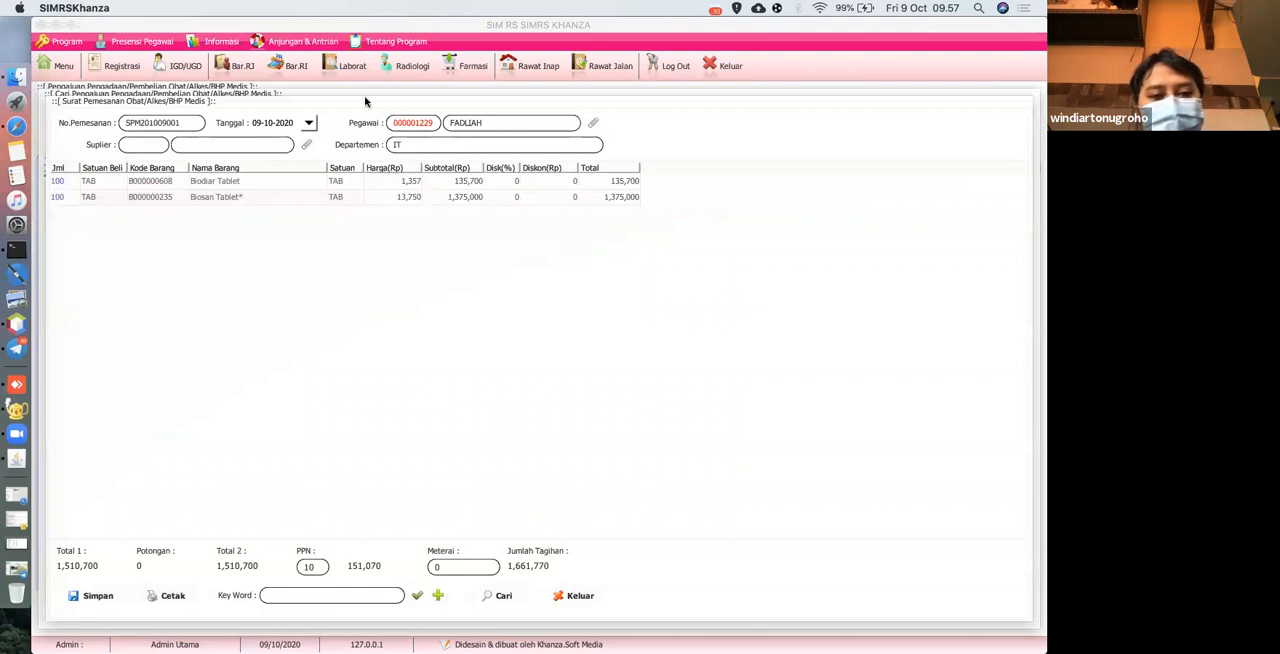
left_click(307, 148)
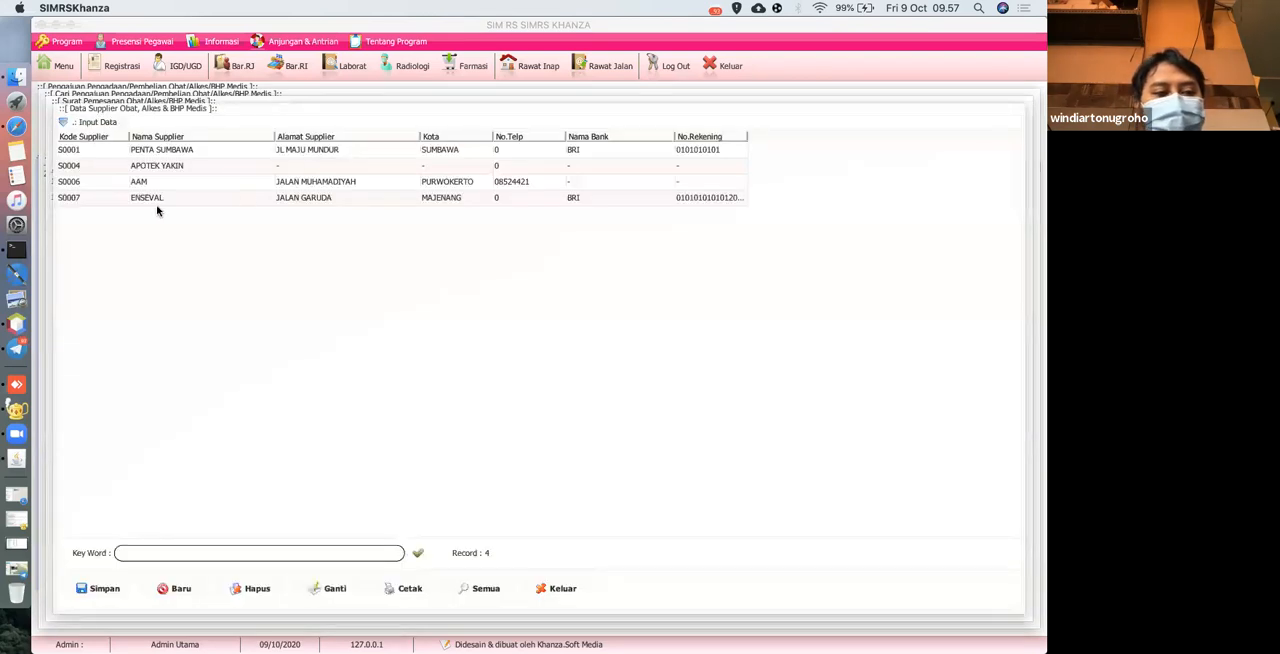
double_click(148, 200)
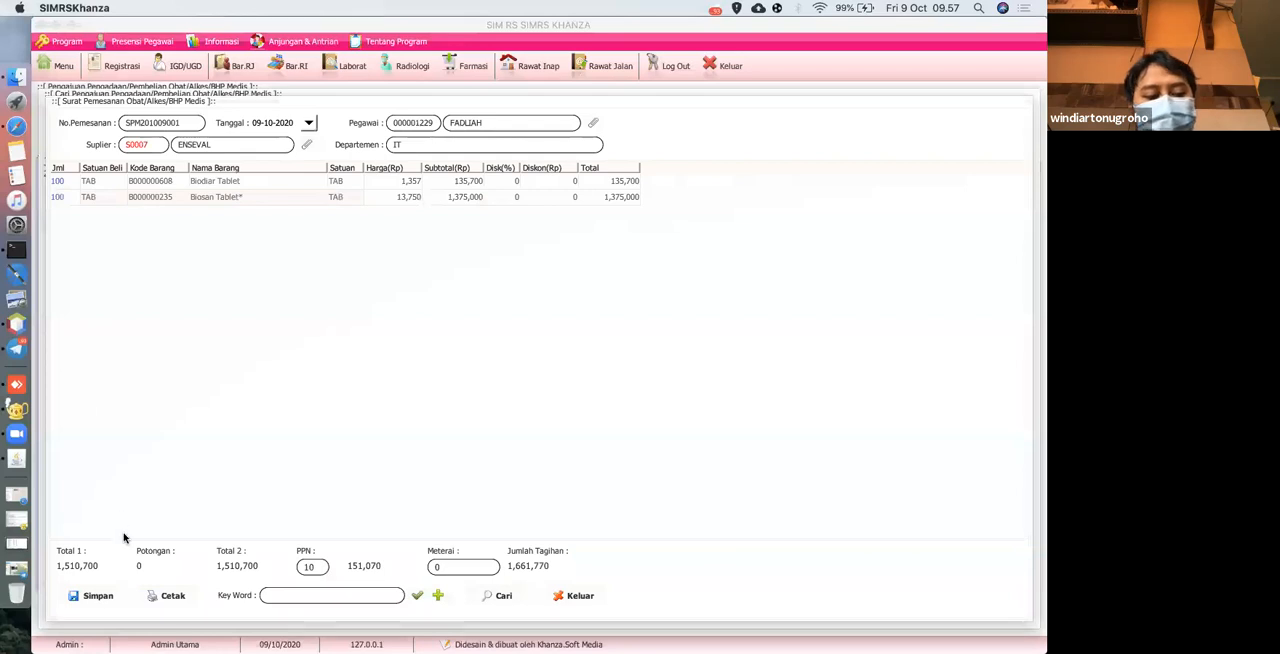
Choose the acknowledging pharmacist and the head of finance as signatories for the Surat Pemesanan printout.
left_click(170, 598)
left_click(710, 333)
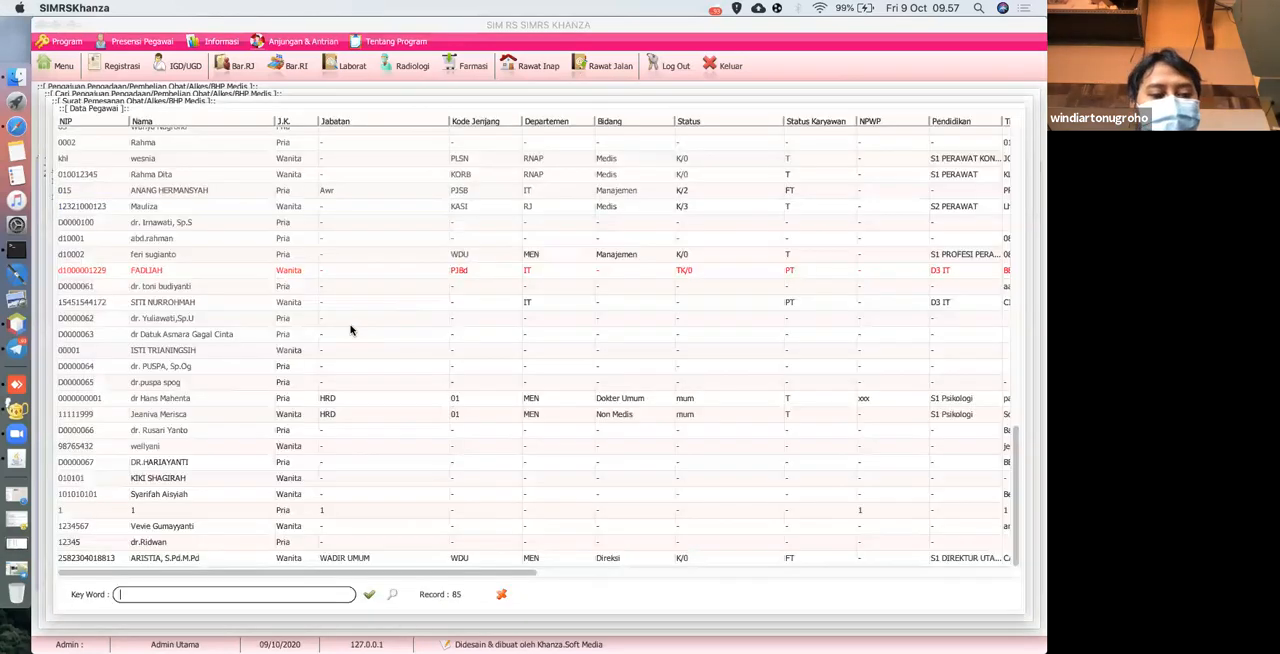
left_click(149, 417)
double_click(207, 412)
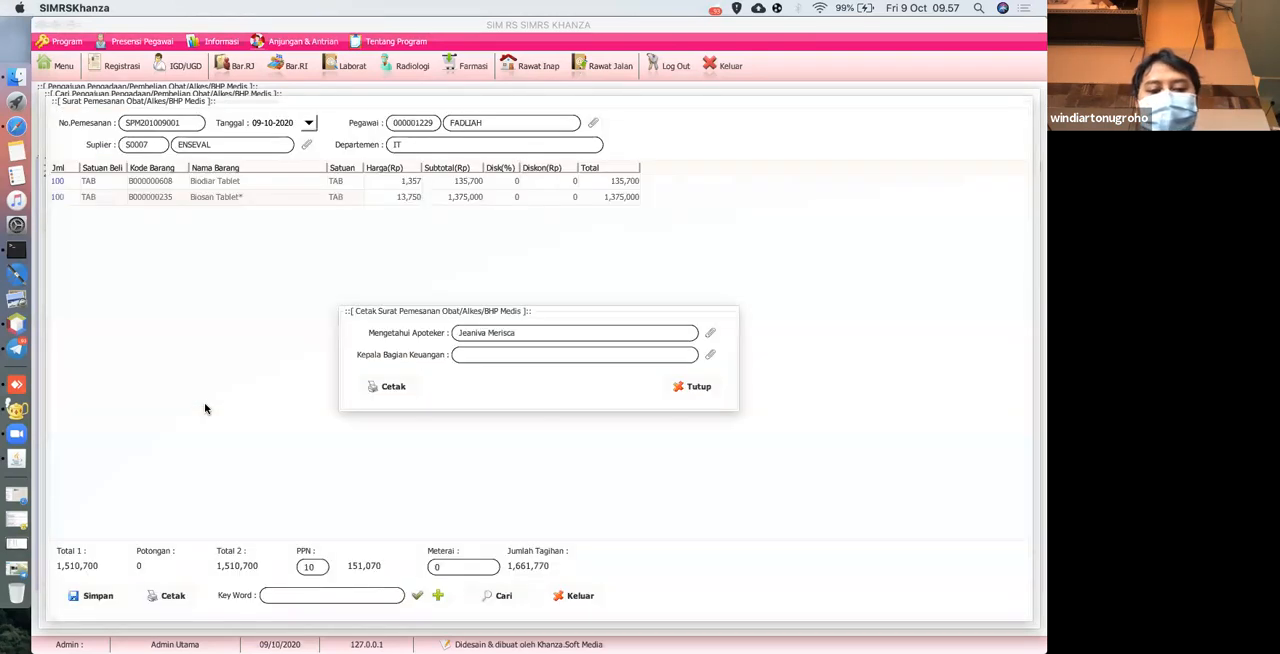
left_click(709, 357)
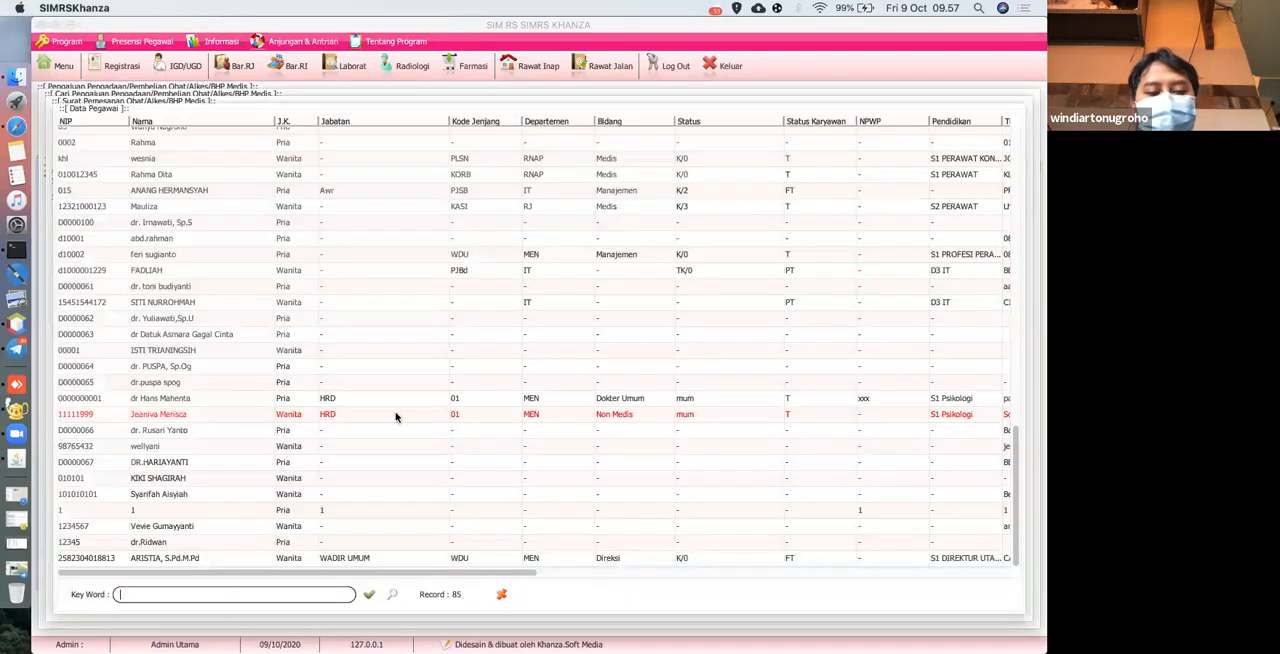
double_click(175, 432)
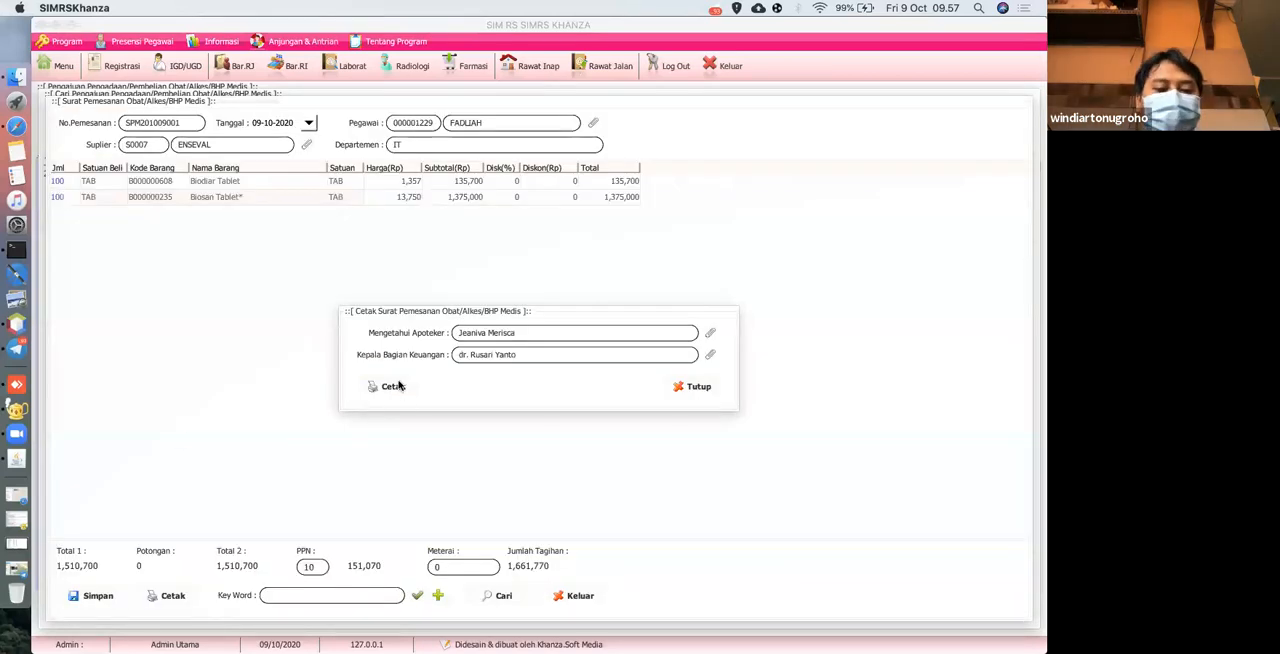
Generate the Surat Pemesanan print preview, review its items and signature block, and close the preview.
left_click(393, 386)
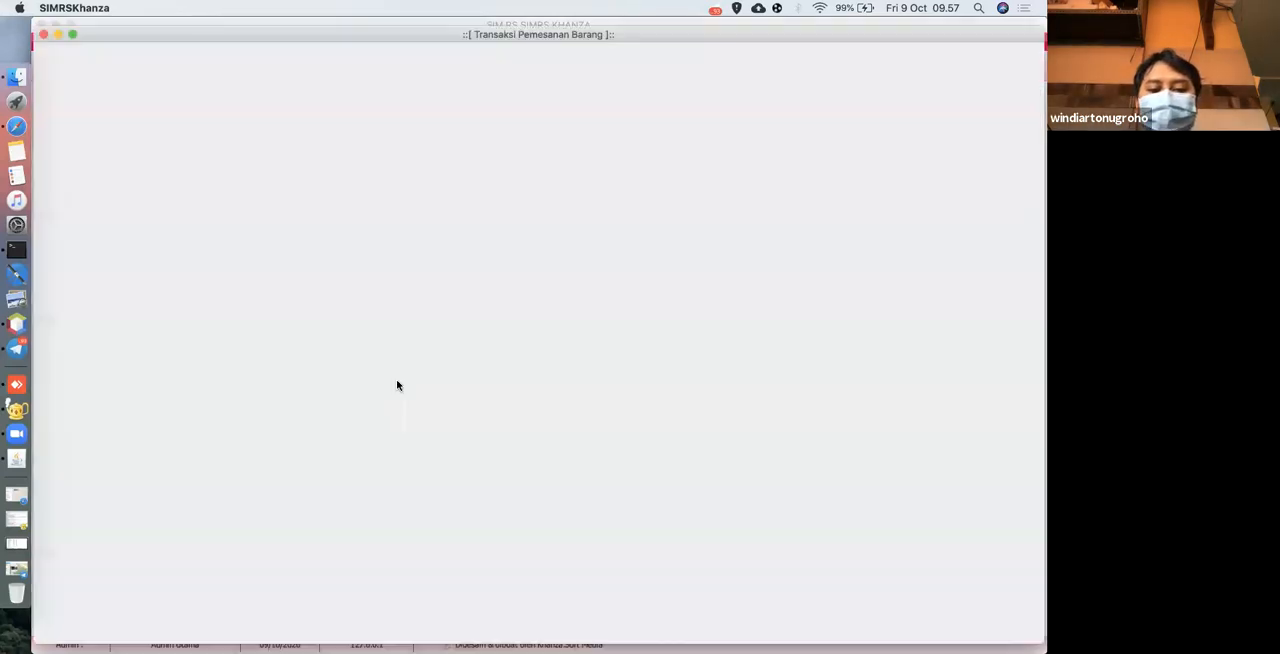
scroll(401, 375, "down", 3)
scroll(401, 370, "down", 3)
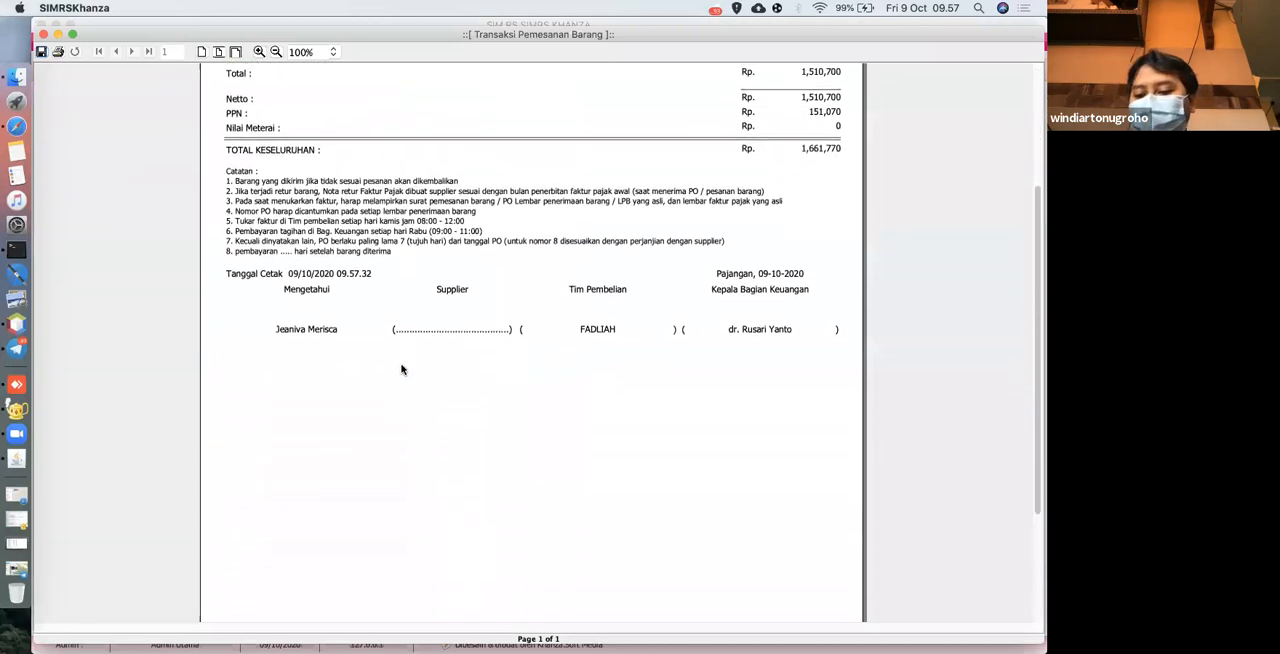
scroll(403, 366, "up", 6)
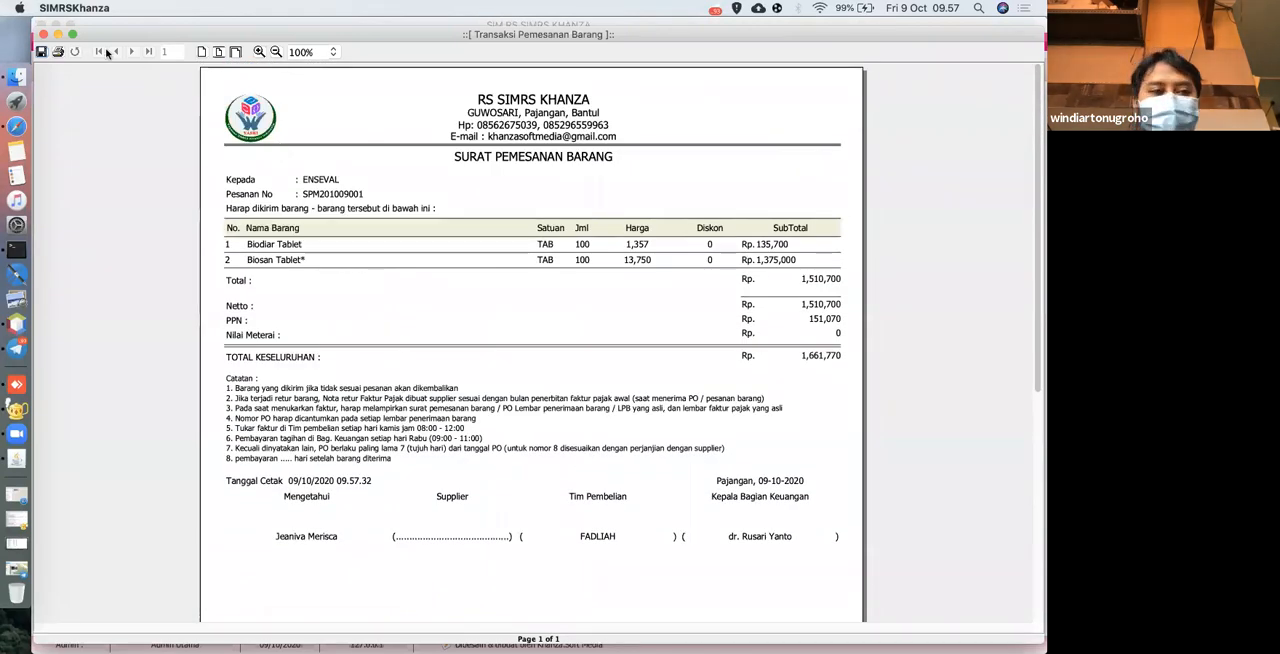
left_click(43, 34)
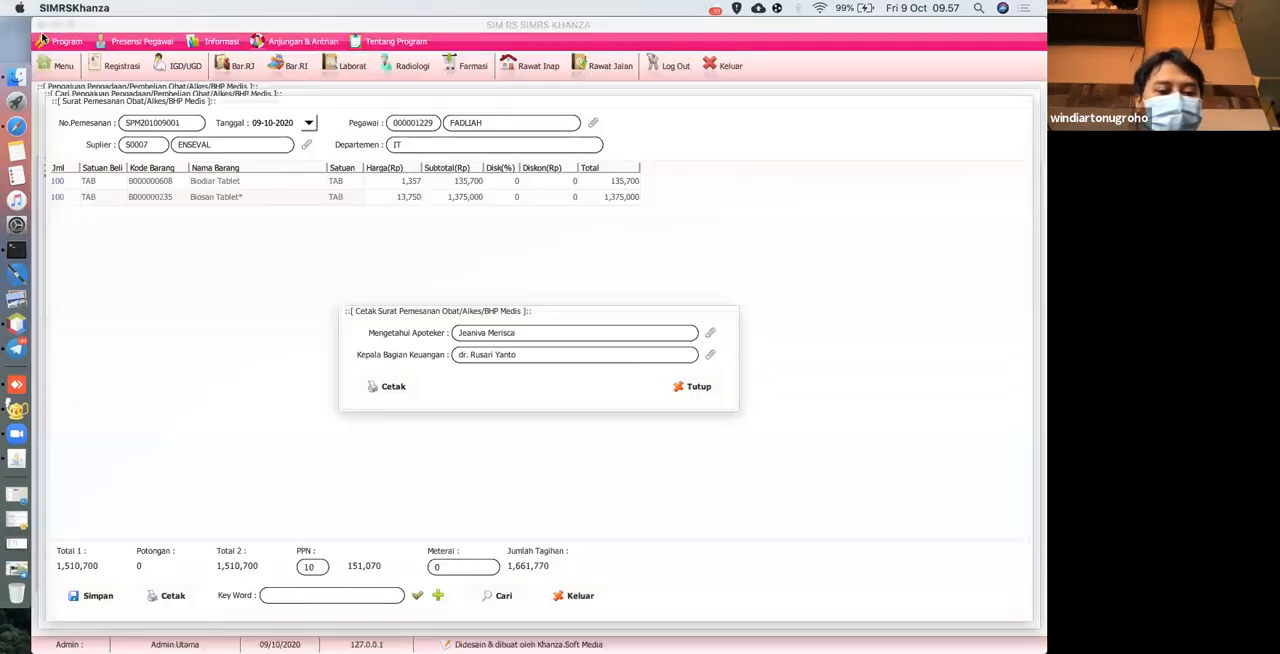
Close the print dialog, and save the ENSEVAL Surat Pemesanan with confirmation.
left_click(700, 385)
left_click(86, 596)
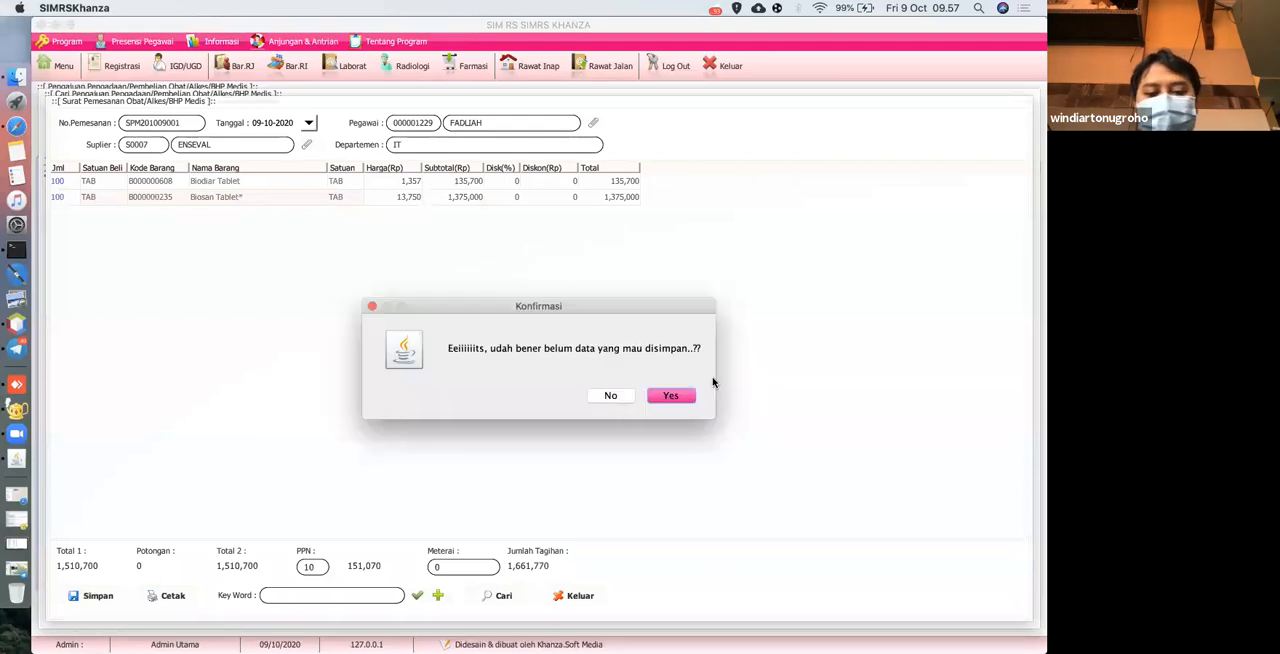
left_click(671, 397)
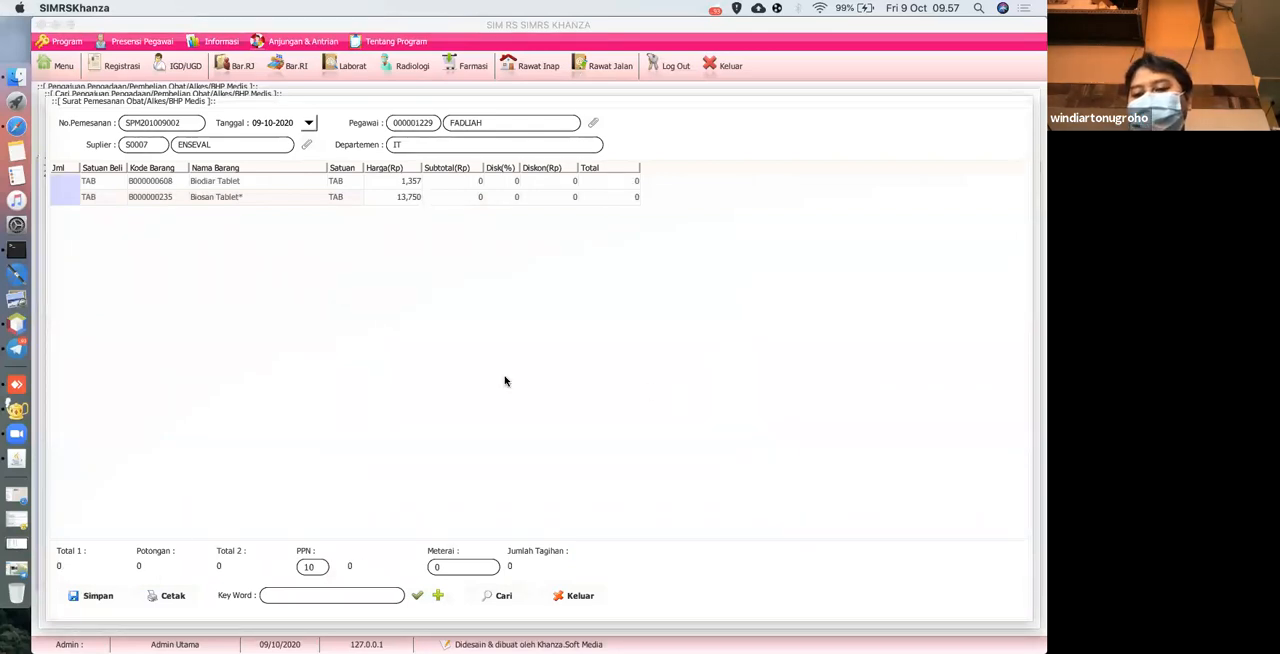
Search the main menu for "surat peme" and open Surat Pemesanan Obat & BHP.
left_click(60, 66)
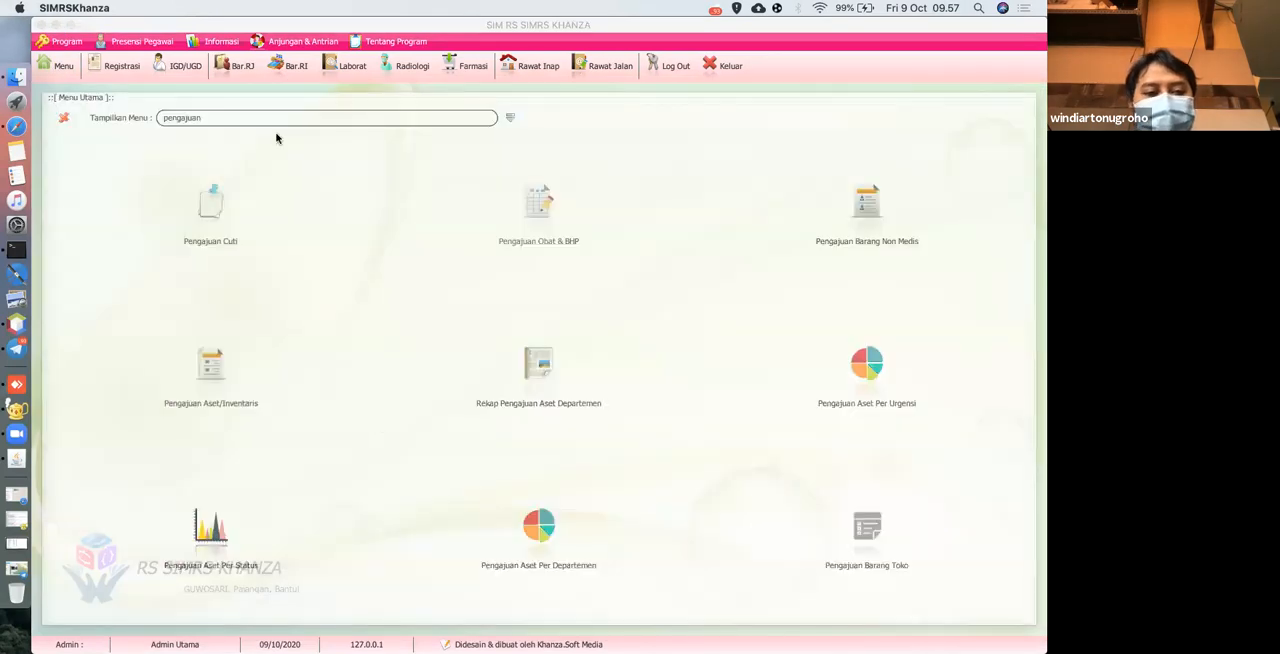
key("super+a")
type("surat ")
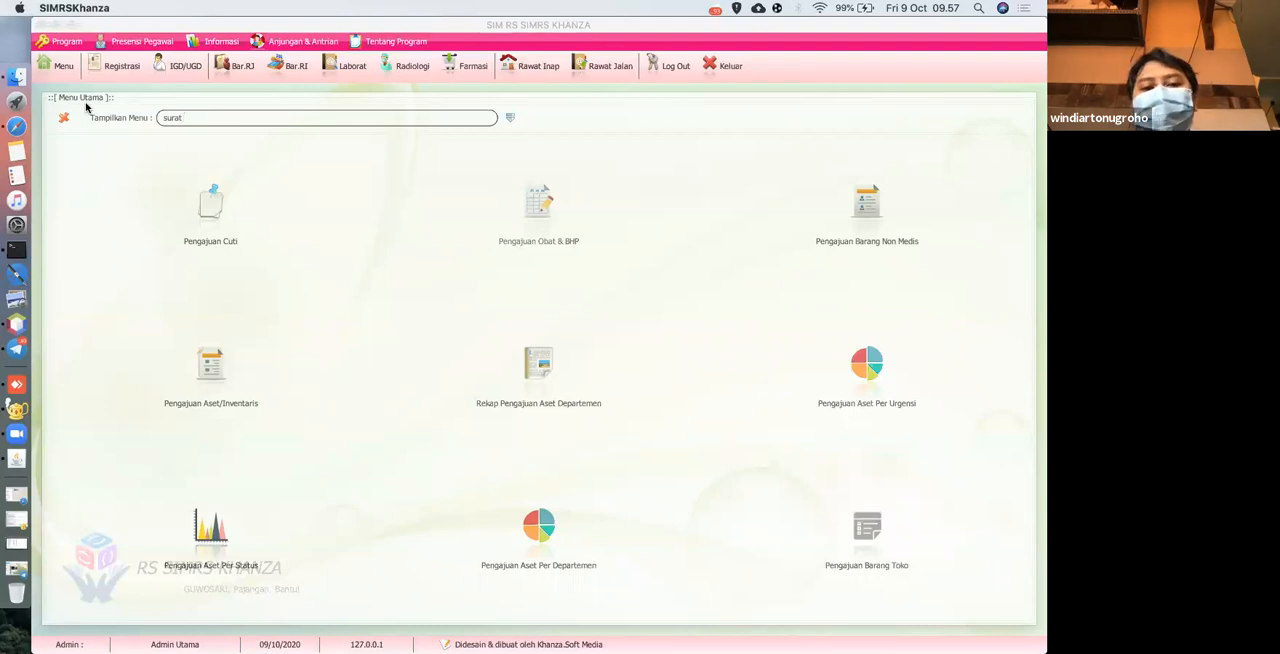
type("peme")
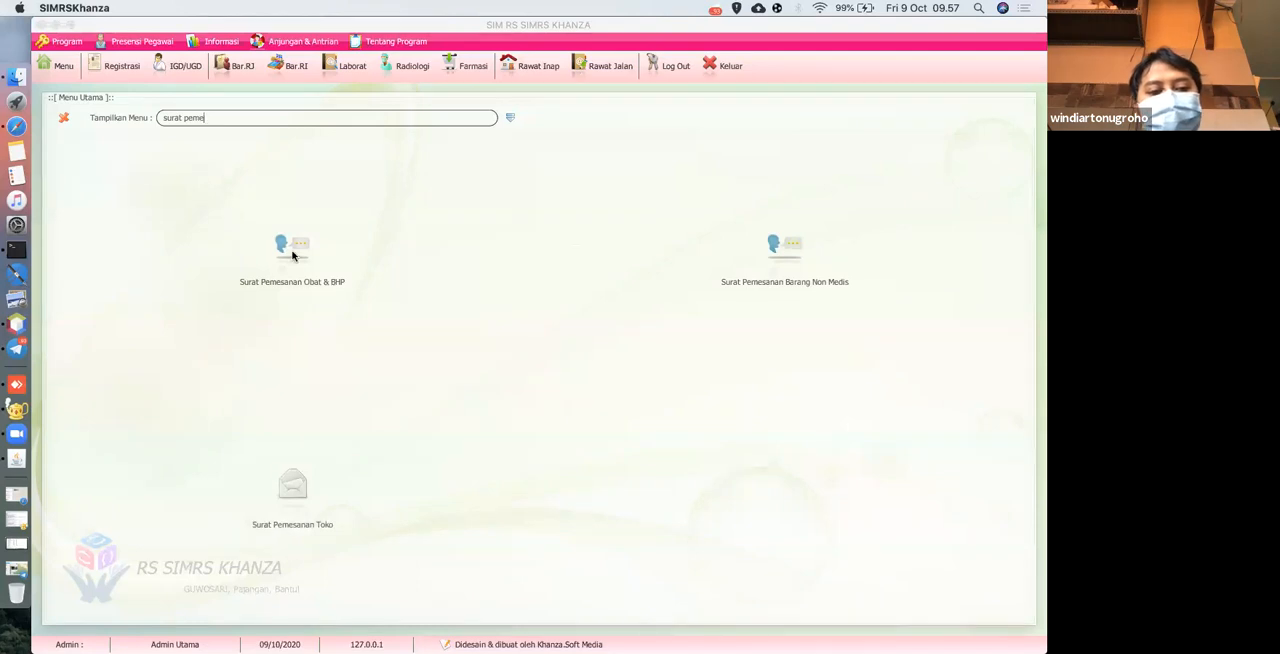
left_click(291, 252)
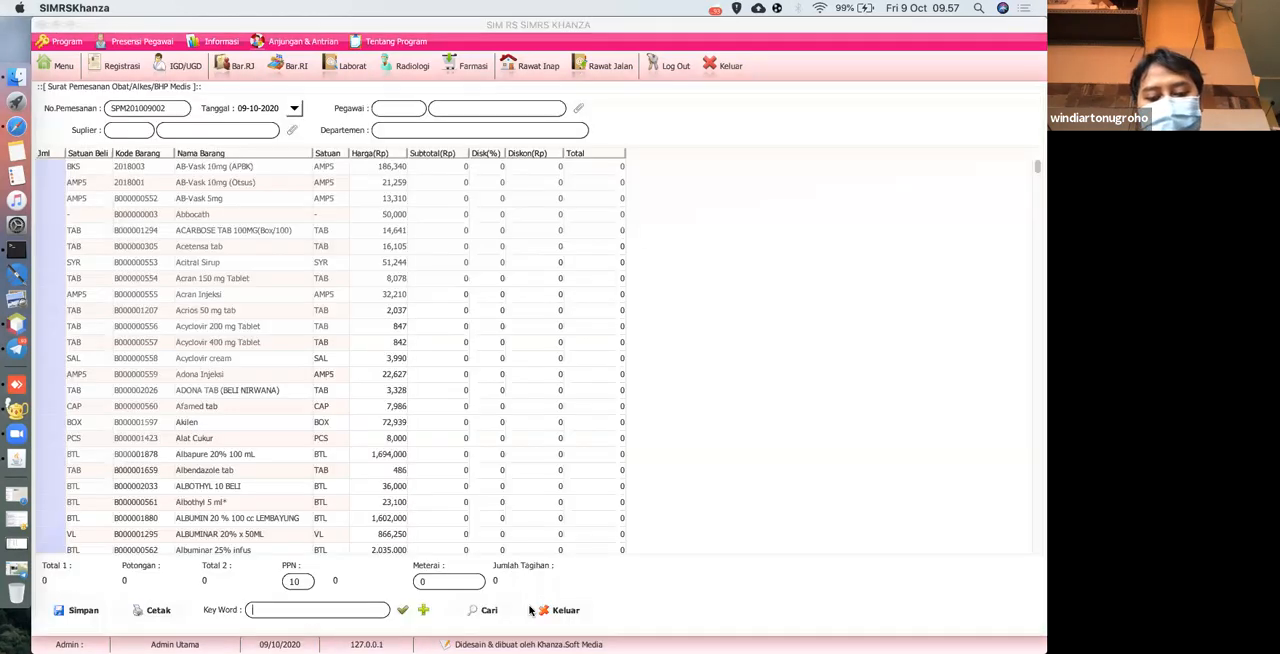
List the saved order letters and mark the ENSEVAL order as Sudah Datang.
left_click(486, 611)
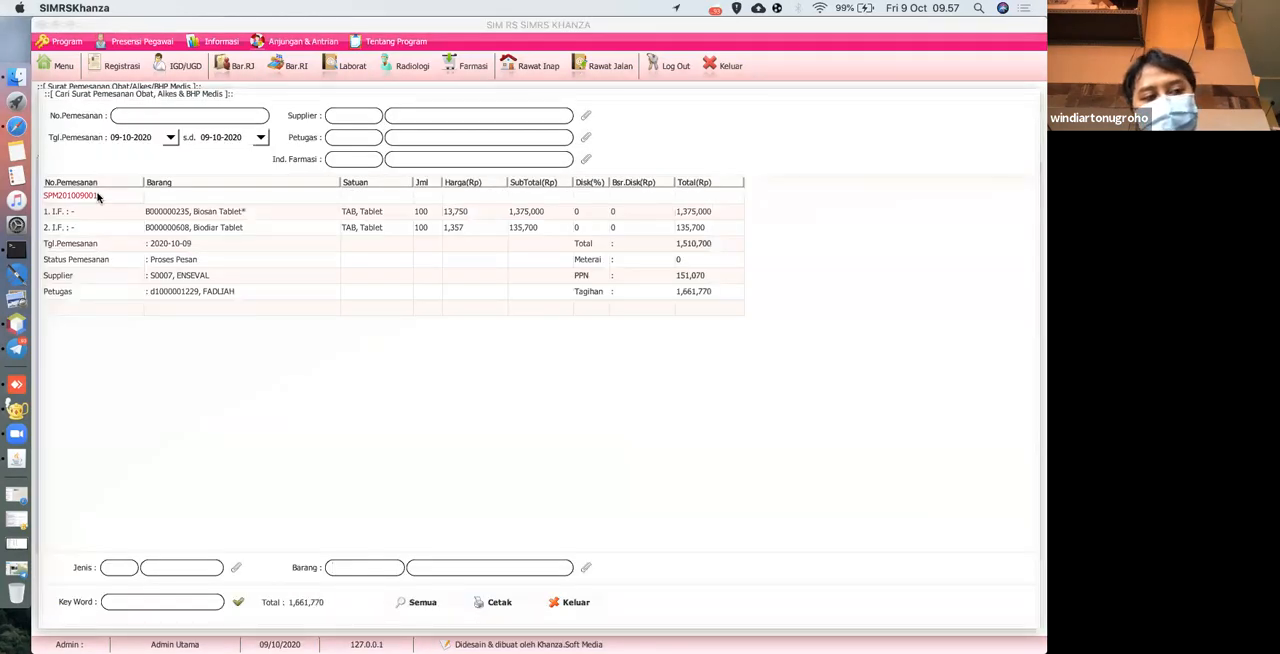
right_click(98, 197)
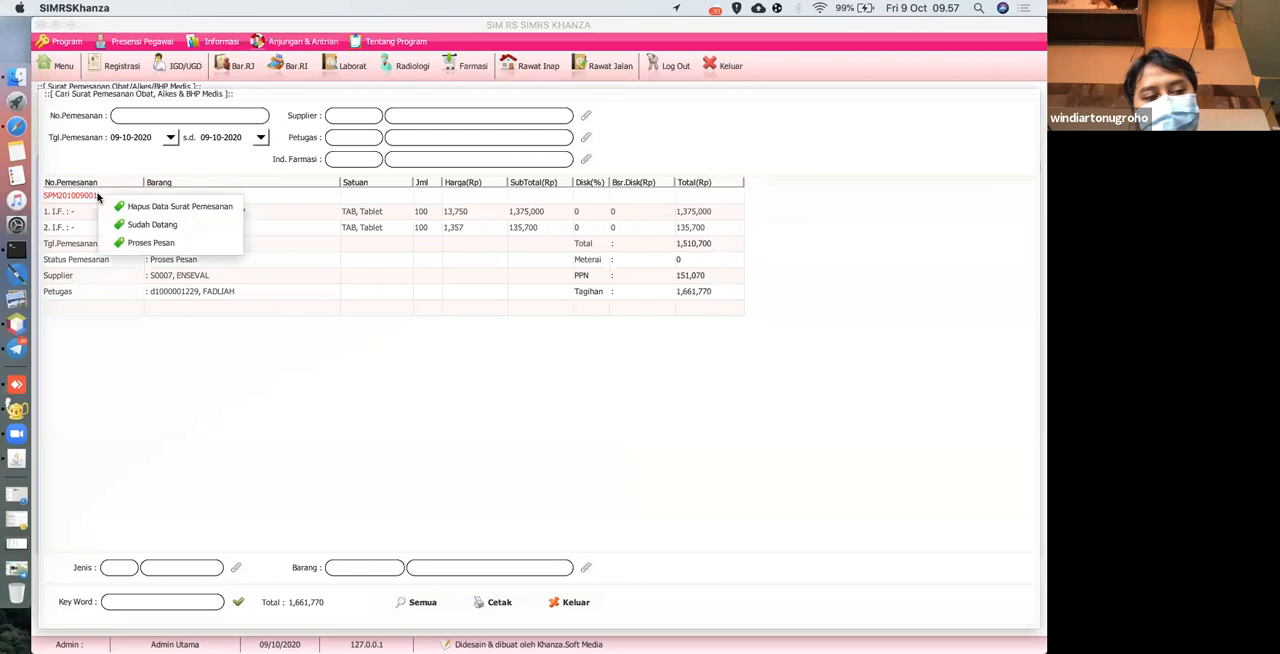
left_click(181, 227)
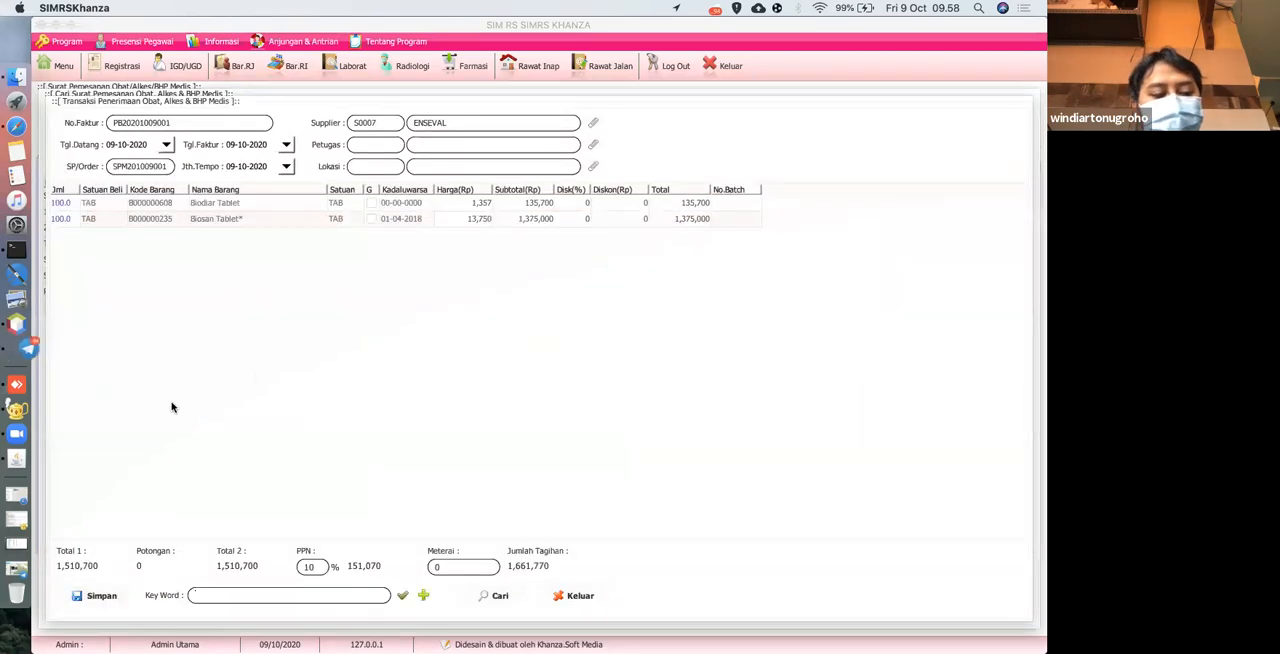
Set the received quantity of Biosan Tablet to 90 in the goods receipt.
double_click(74, 219)
left_click_drag(77, 219, 24, 220)
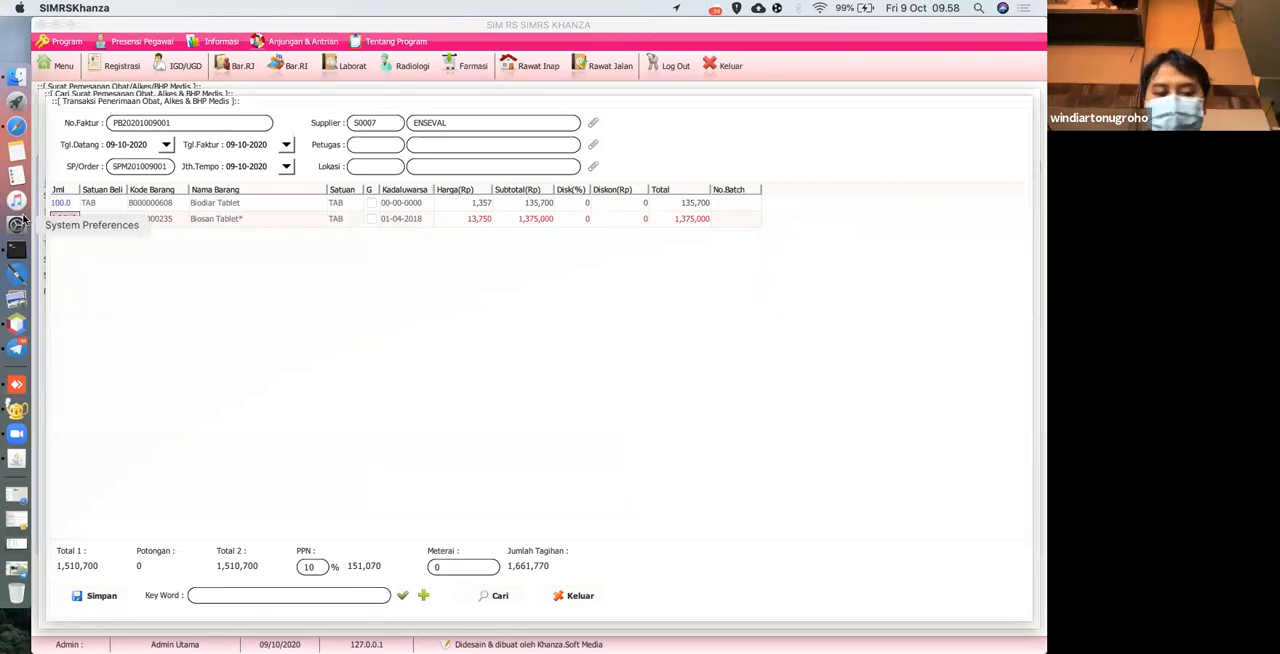
type("90")
key("Return")
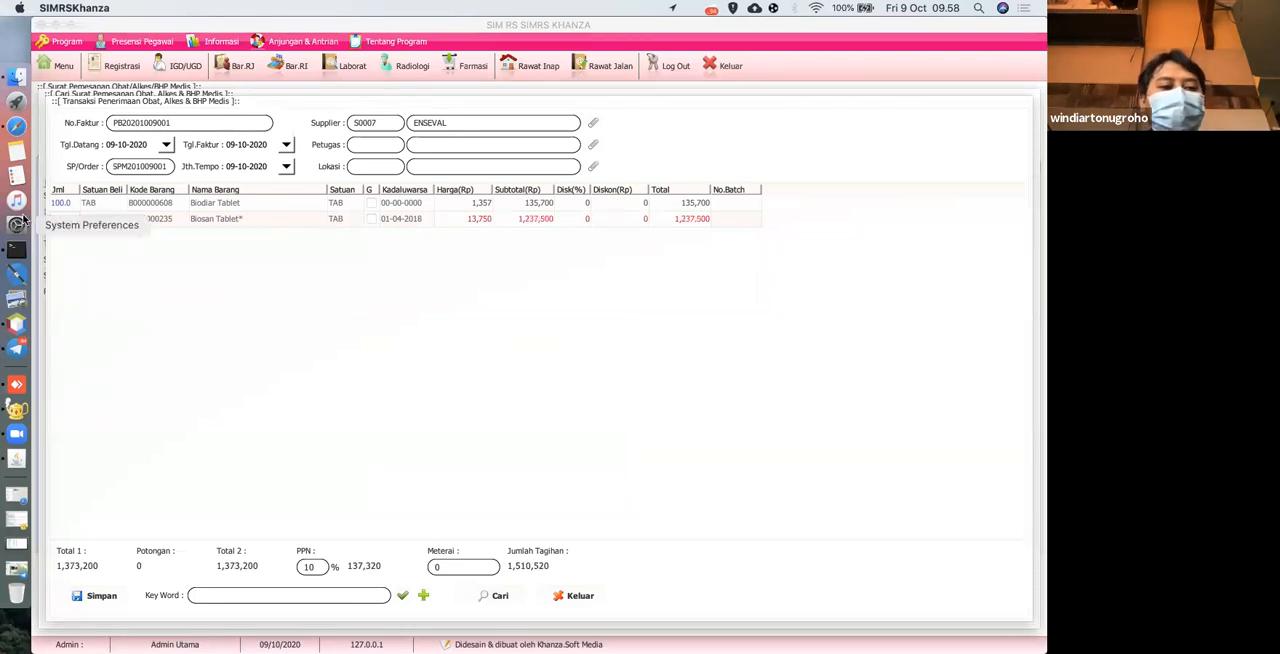
Enable the G option for Biosan Tablet and set its price to 14,000.
left_click(370, 219)
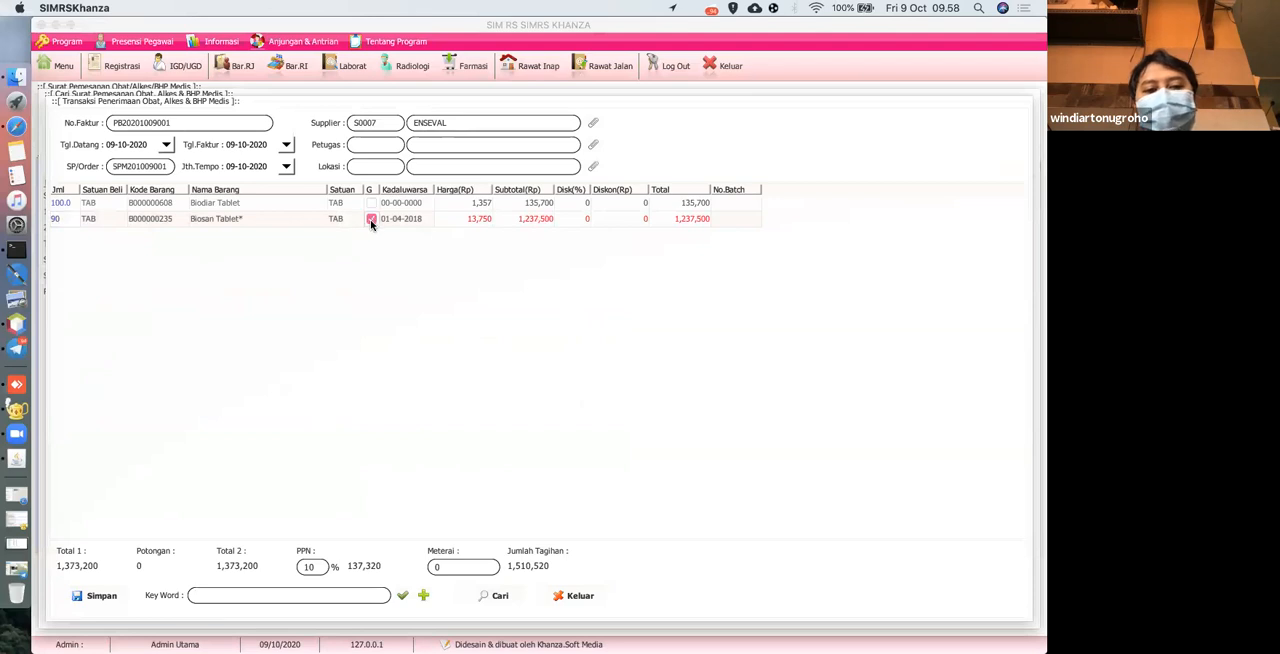
double_click(457, 219)
left_click_drag(448, 219, 591, 264)
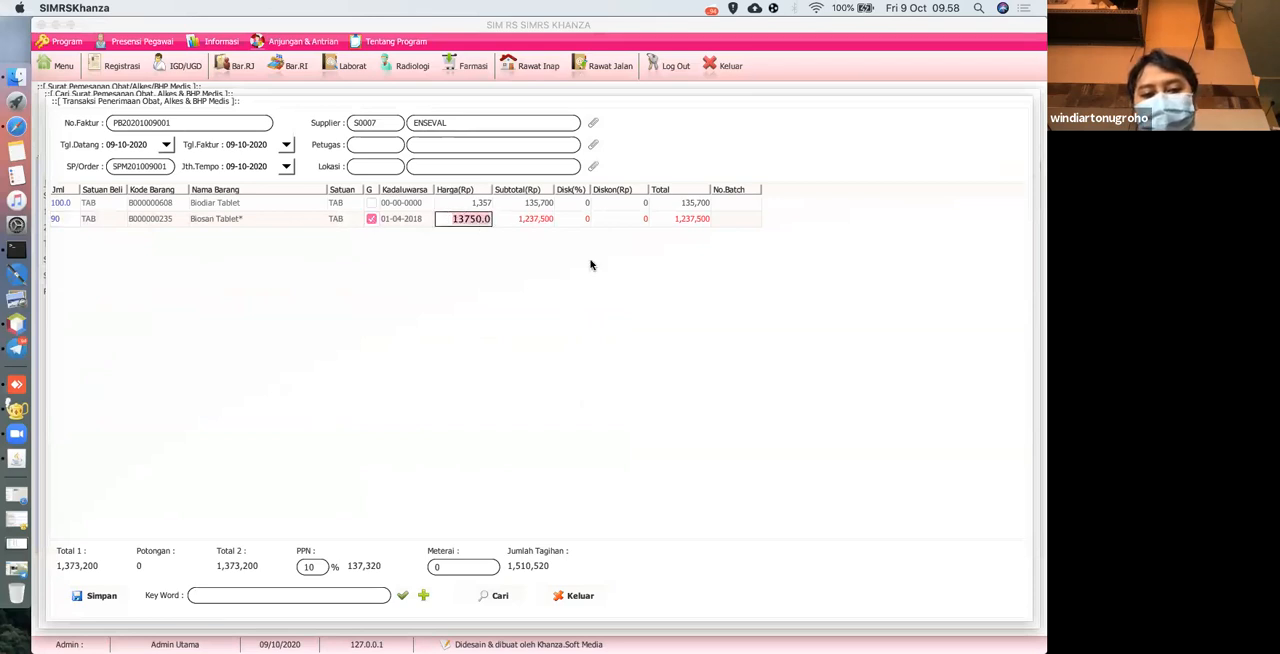
type("14000")
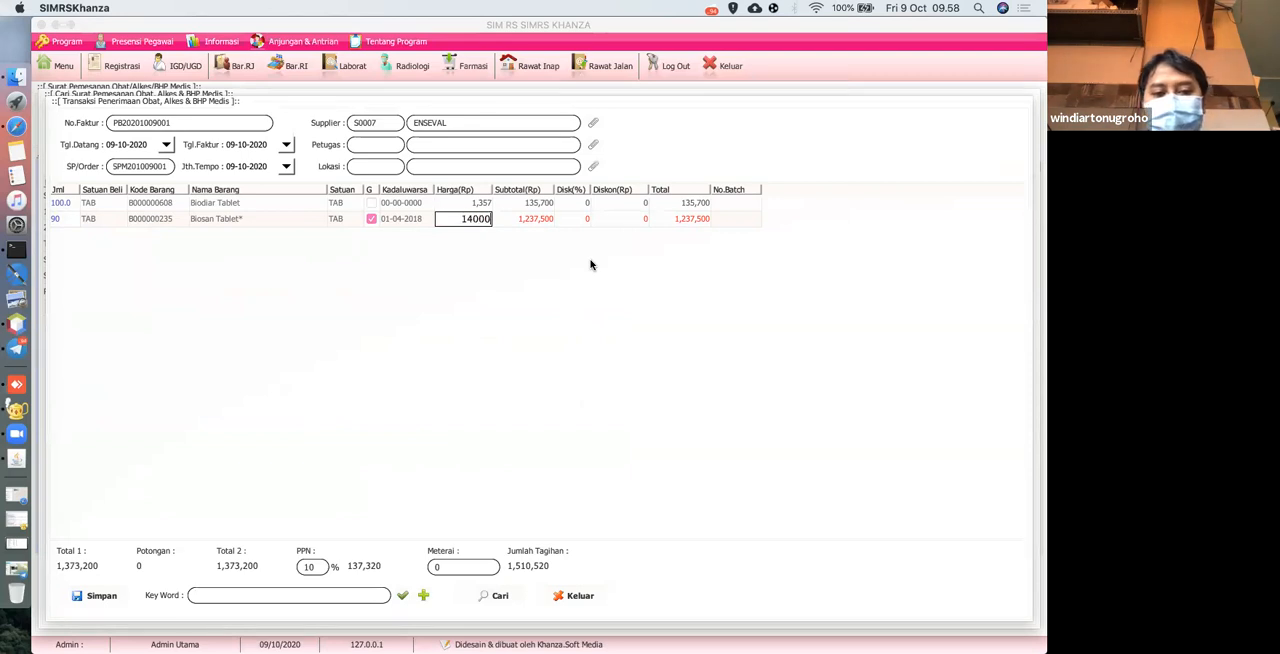
key("Return")
left_click(372, 220)
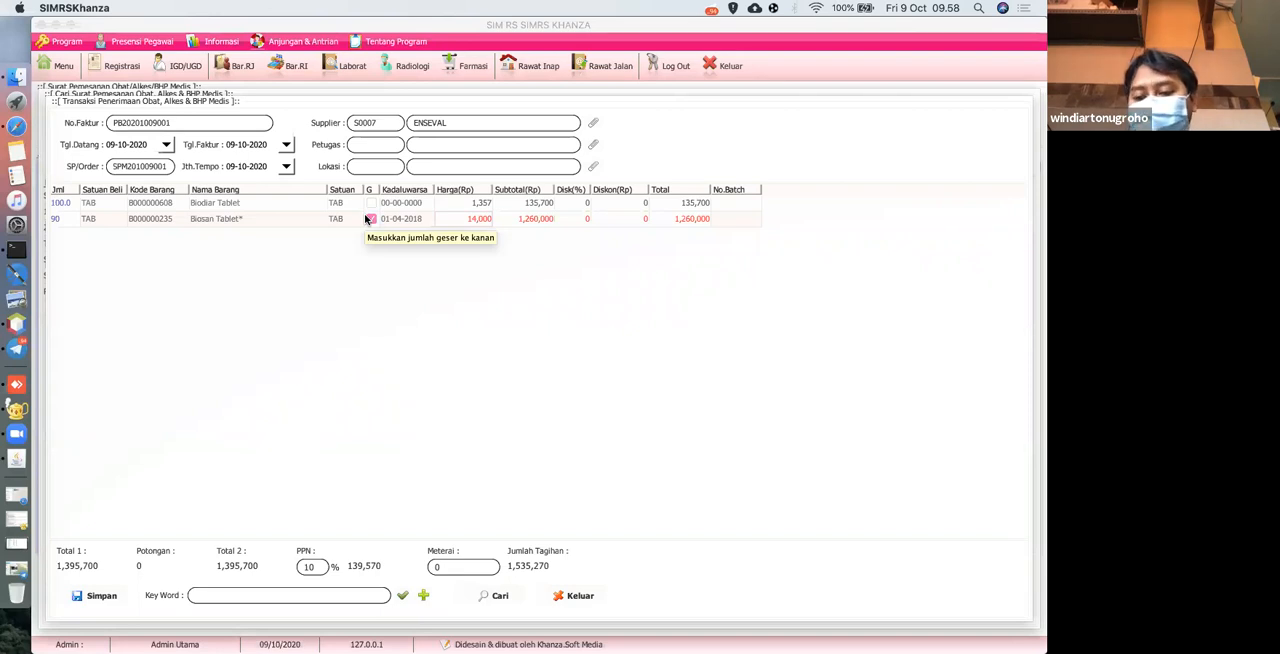
Set the Kadaluwarsa date of Biosan Tablet to 01-04-2022.
double_click(424, 219)
key("BackSpace")
key("BackSpace")
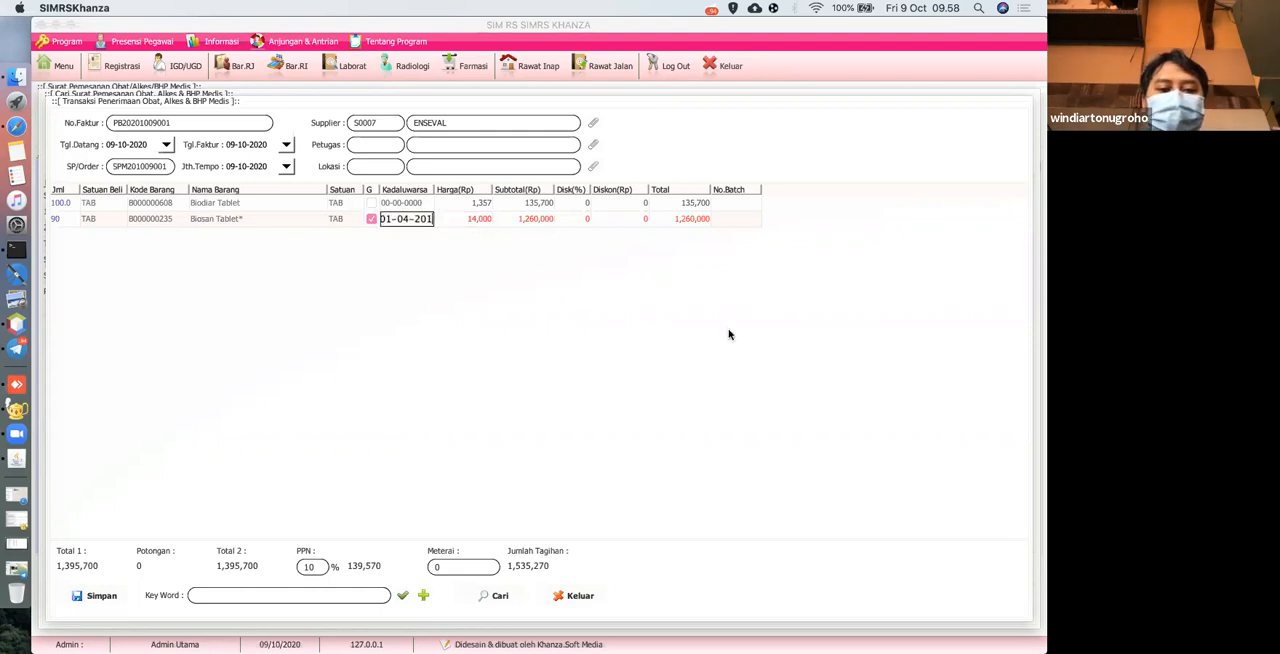
type("22")
key("Return")
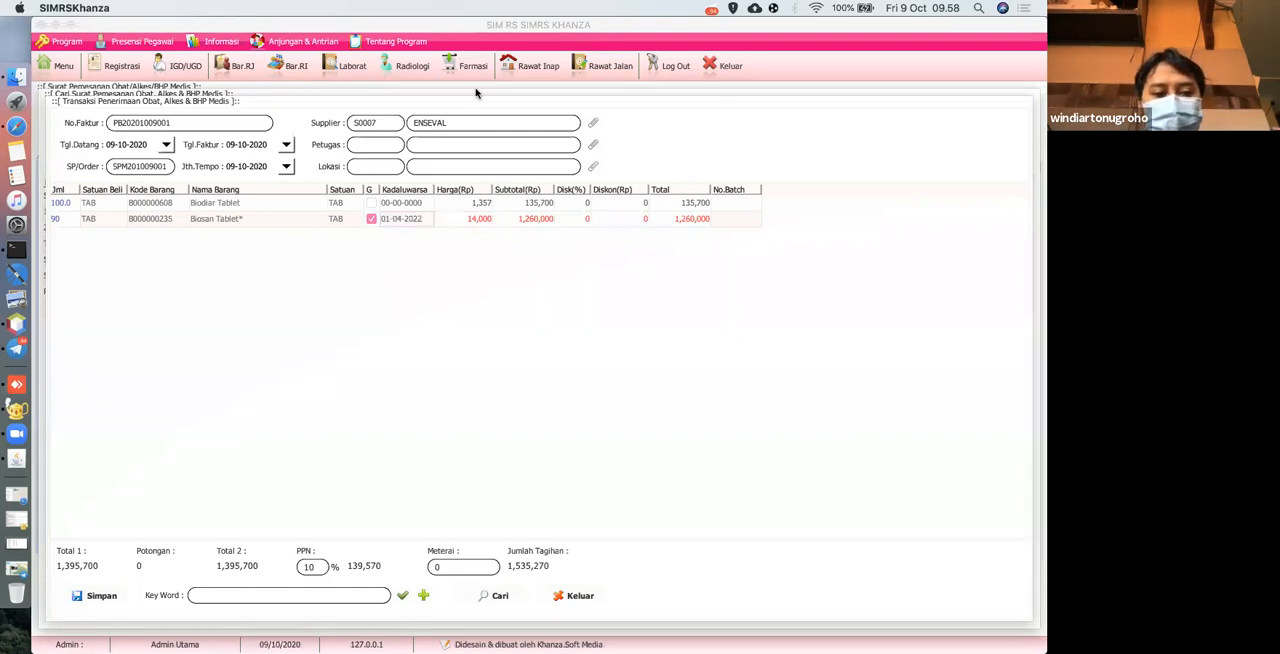
Assign a receiving officer and the Apotek location to the goods receipt, and save it with confirmation.
left_click(95, 596)
left_click(633, 371)
left_click(593, 144)
double_click(300, 199)
left_click(593, 167)
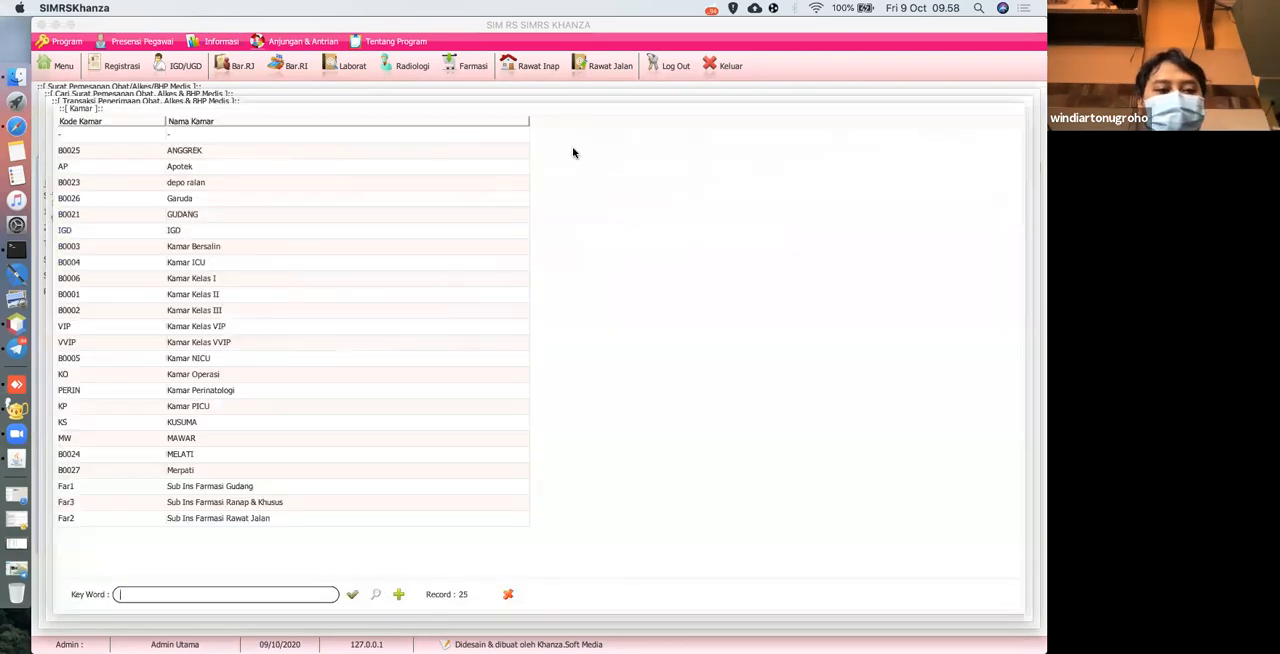
left_click(175, 166)
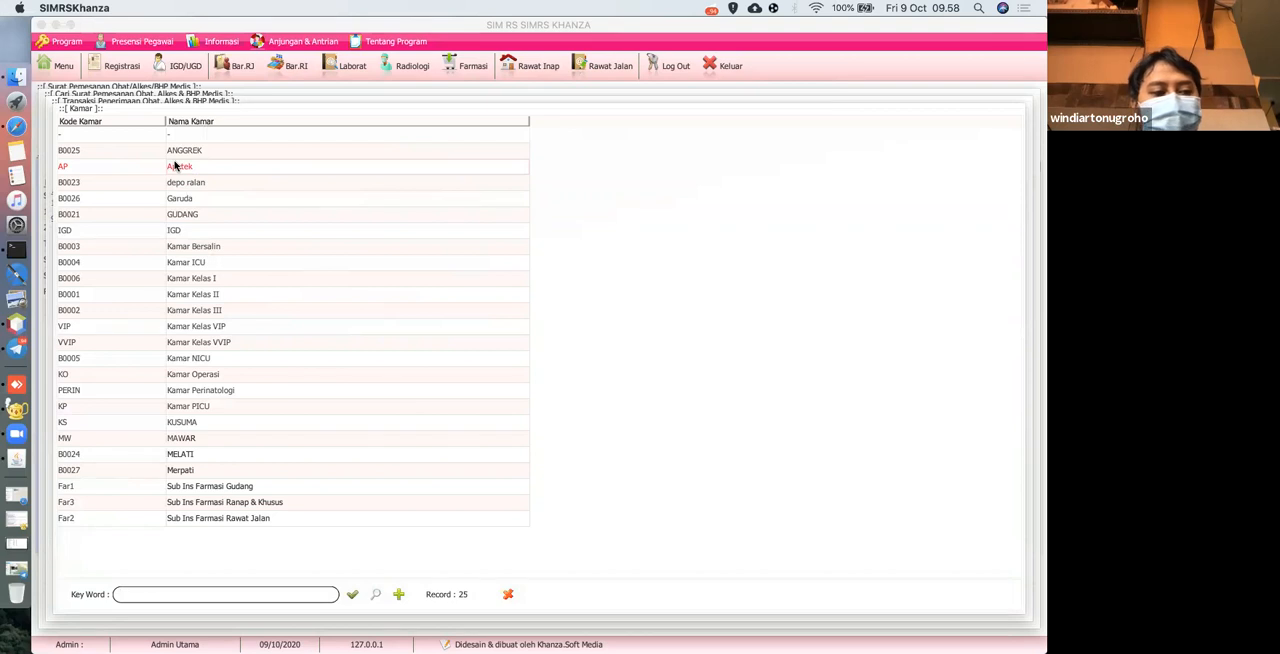
double_click(175, 166)
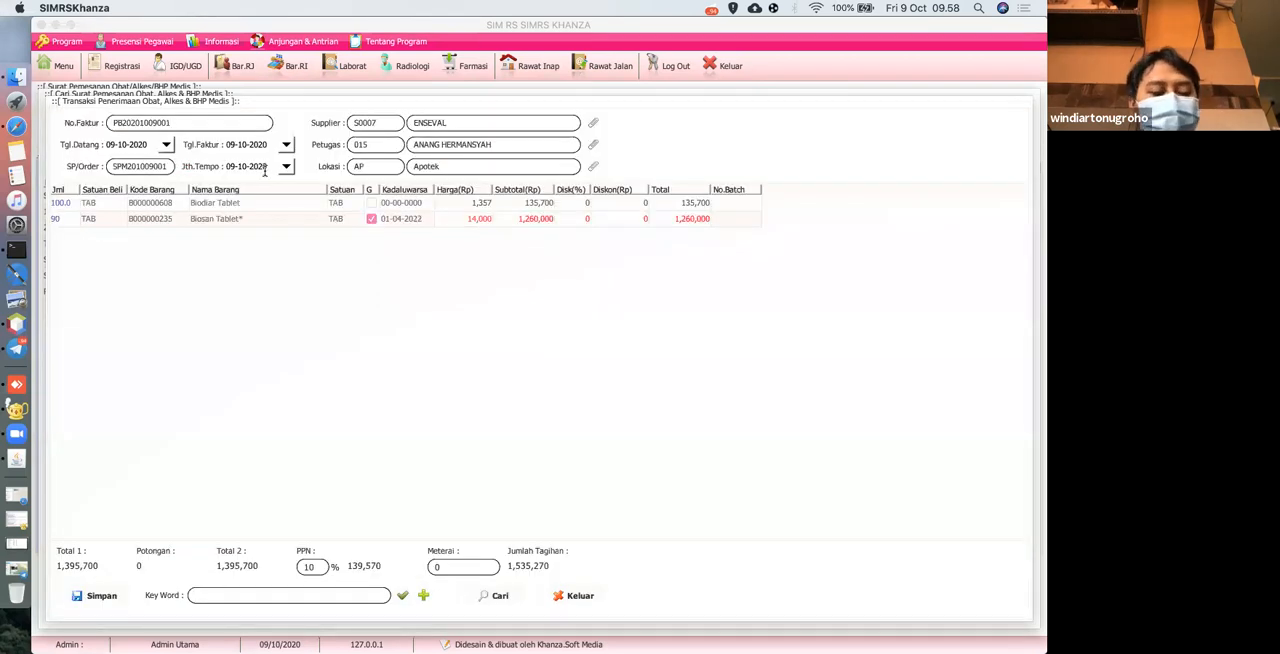
left_click(100, 596)
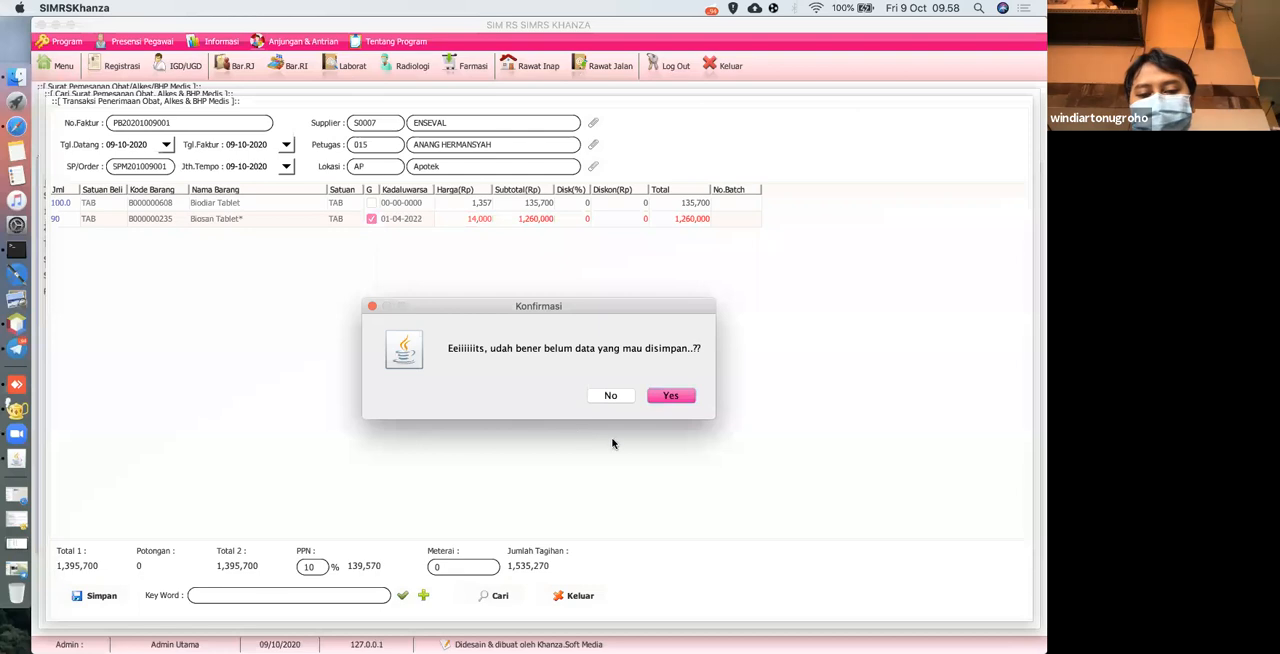
left_click(681, 401)
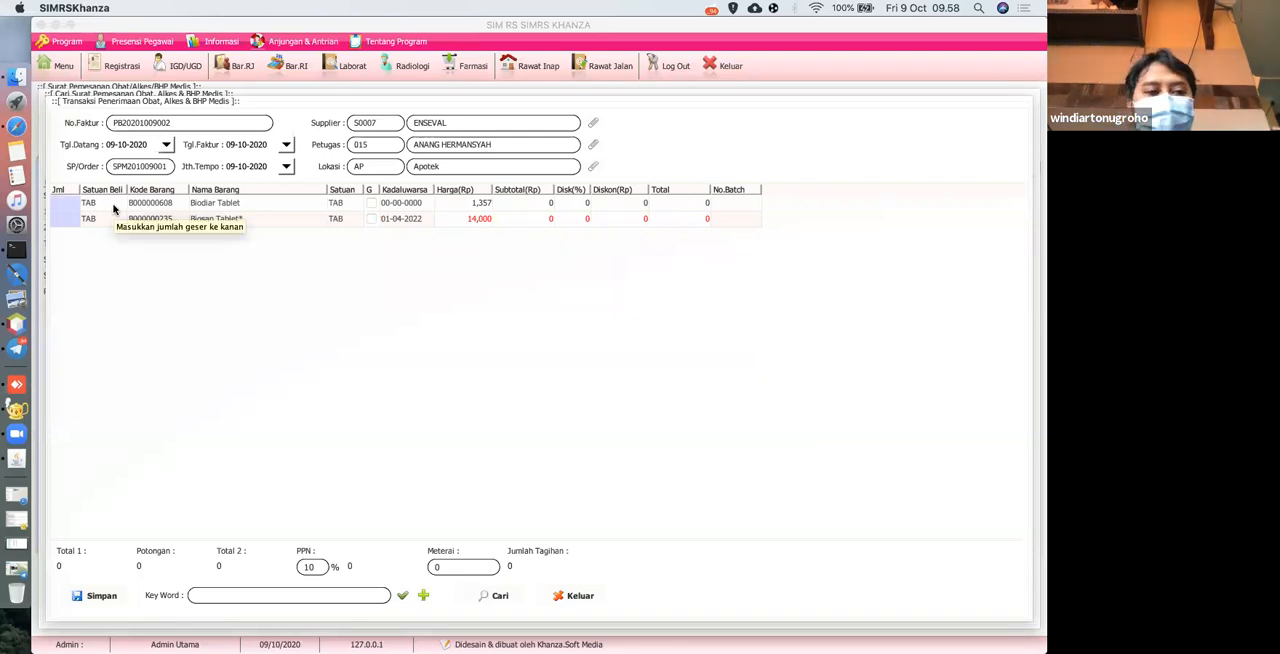
Open Penerimaan Obat & BHP from the full menu and check the payment status of the saved ENSEVAL receipt.
left_click(63, 66)
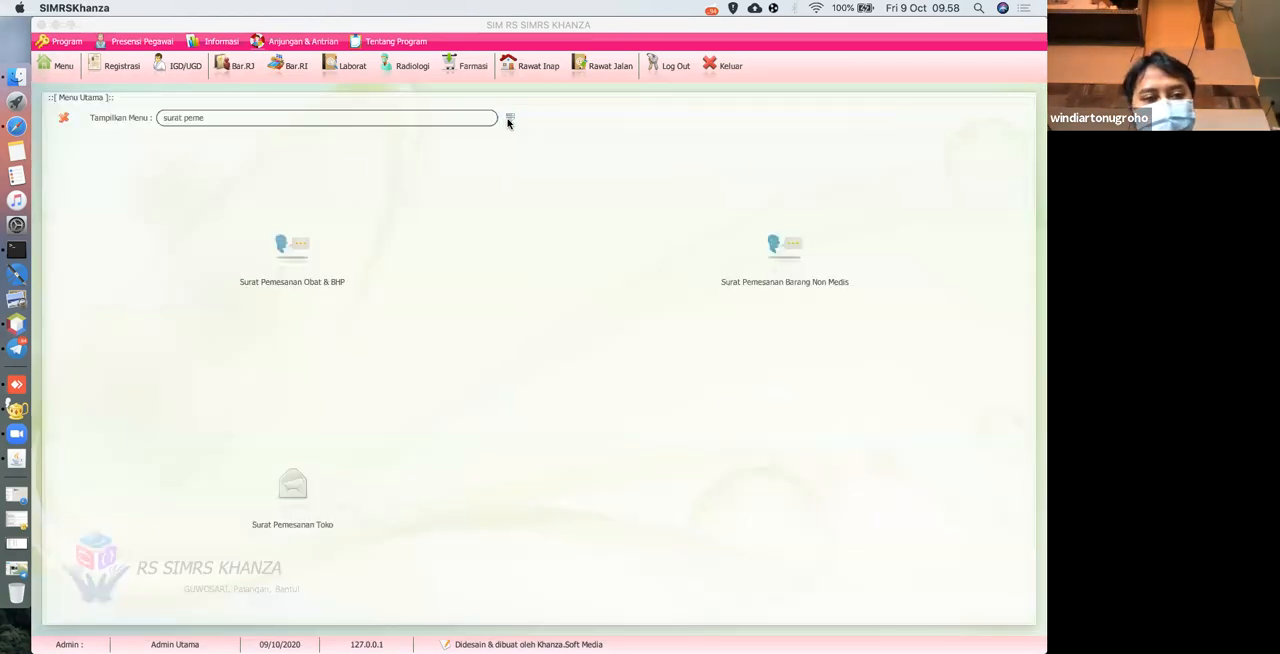
left_click(509, 119)
scroll(263, 370, "down", 3)
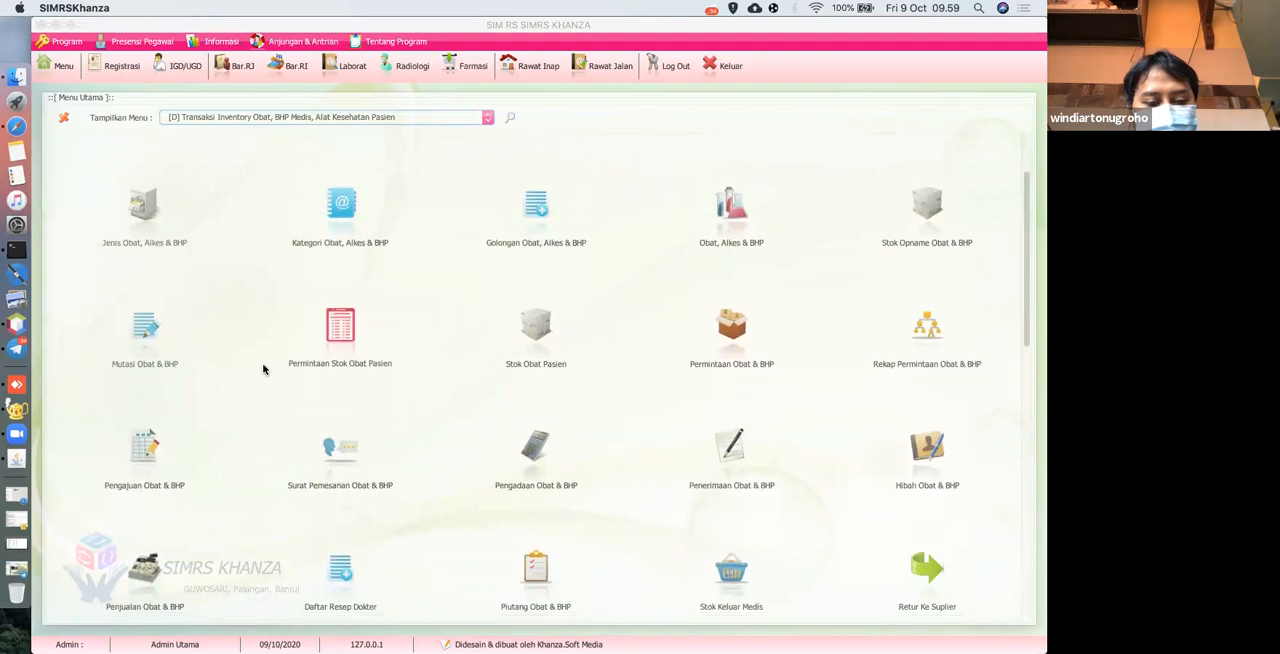
scroll(263, 370, "down", 1)
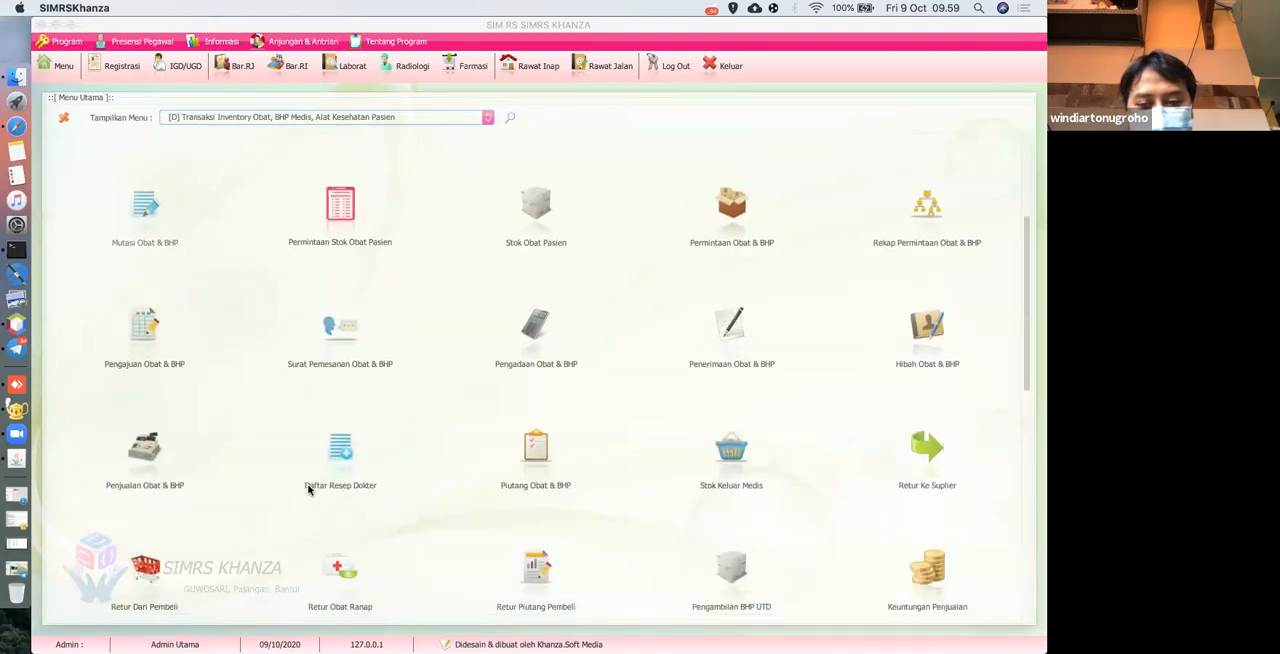
key("Escape")
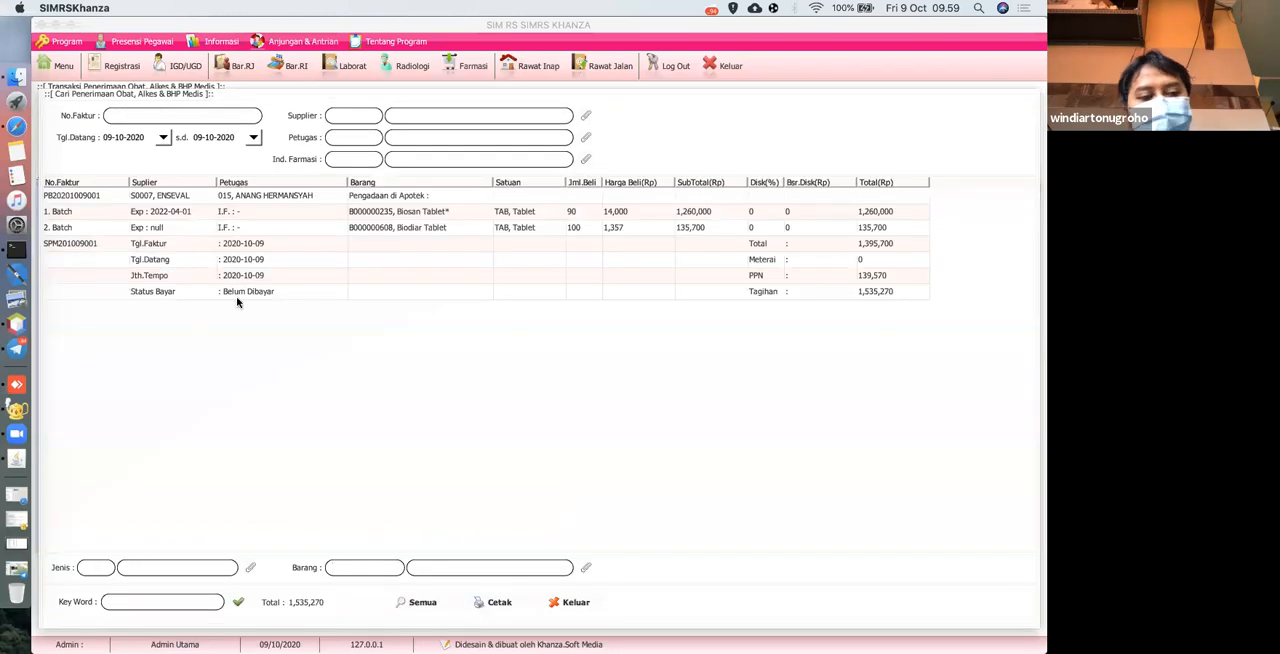
left_click(224, 291)
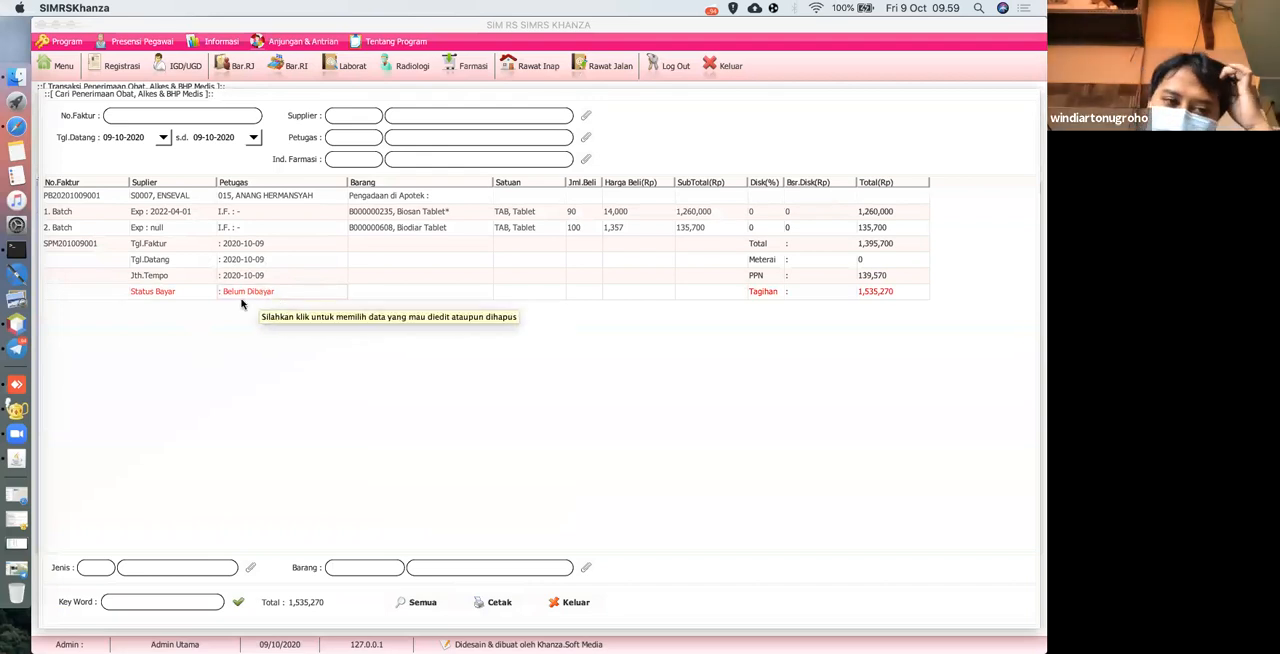
Open Hutang Obat & BHP from the Tarif Pelayanan, Menejemen Keuangan & Akuntansi group.
left_click(58, 66)
left_click(234, 117)
scroll(231, 164, "down", 3)
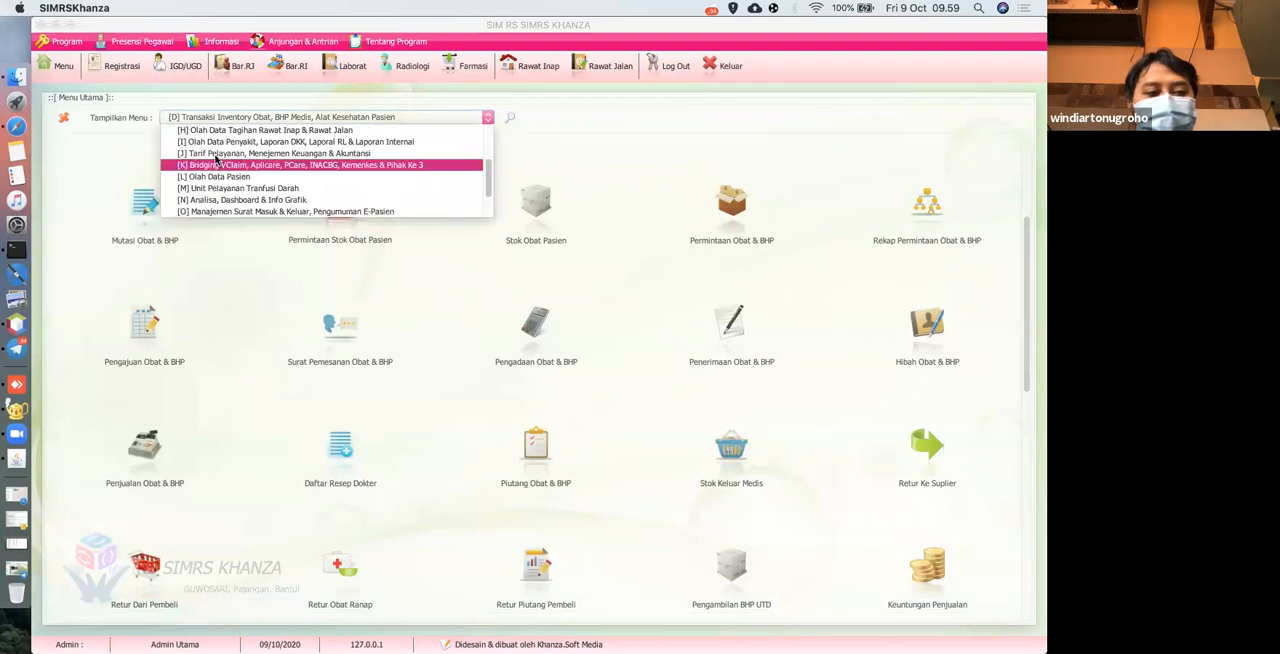
left_click(214, 157)
scroll(255, 250, "up", 2)
scroll(255, 250, "down", 4)
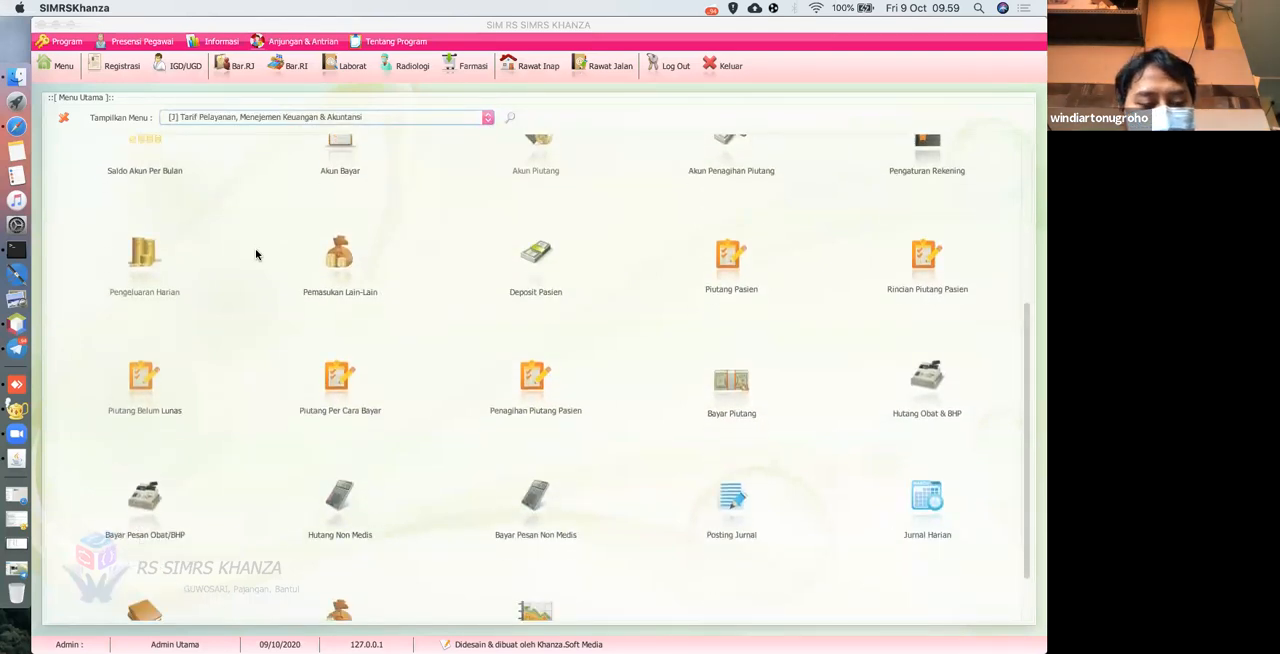
scroll(255, 250, "down", 1)
scroll(230, 288, "down", 2)
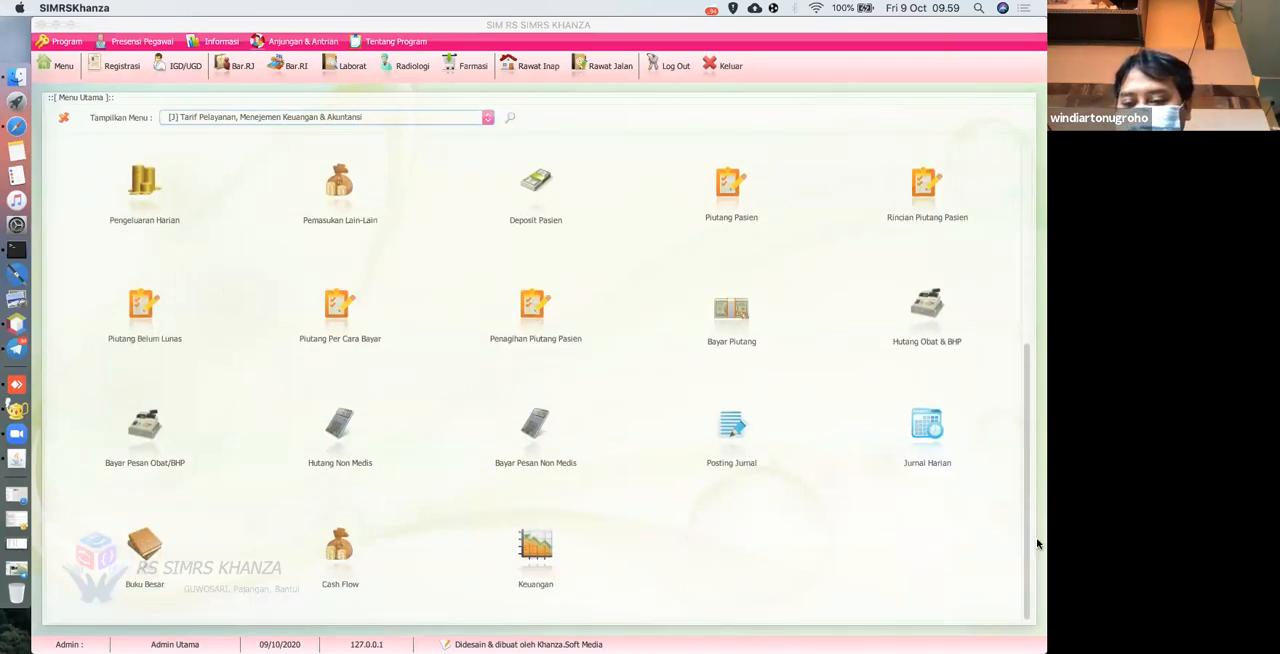
left_click(937, 324)
Pay the ENSEVAL invoice dated 2020-10-09, assigning a payment officer, No.Bukti 010101 and Keterangan "-".
scroll(677, 313, "down", 2)
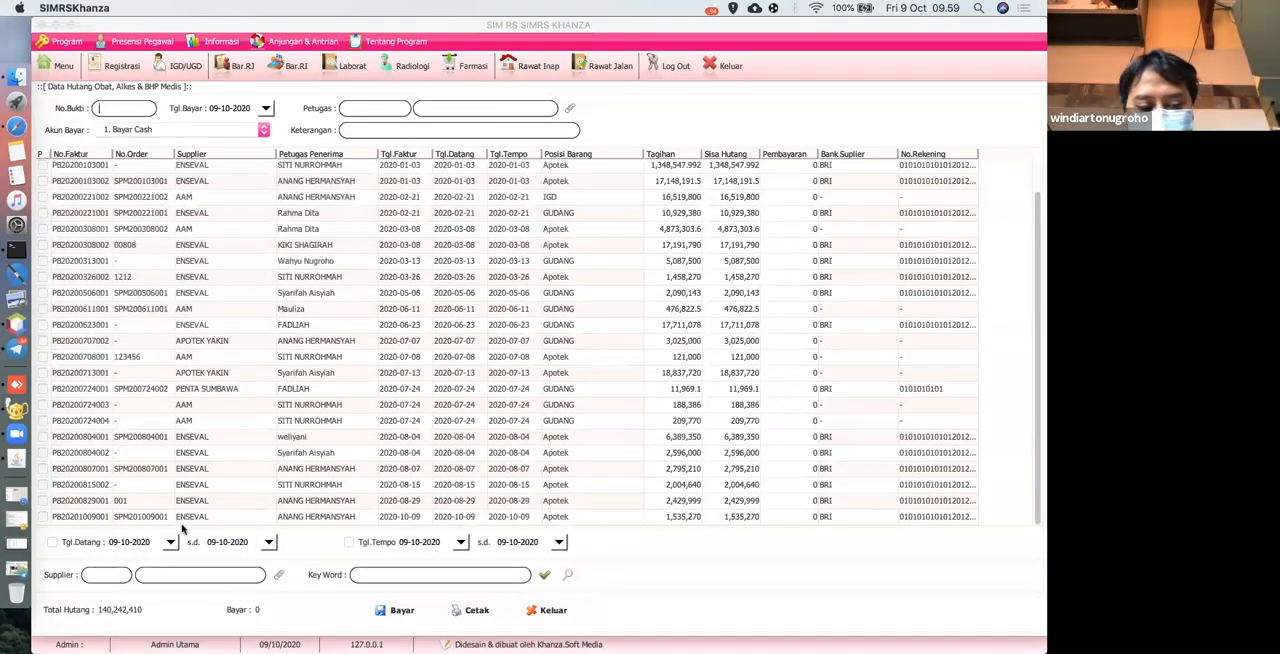
left_click(42, 517)
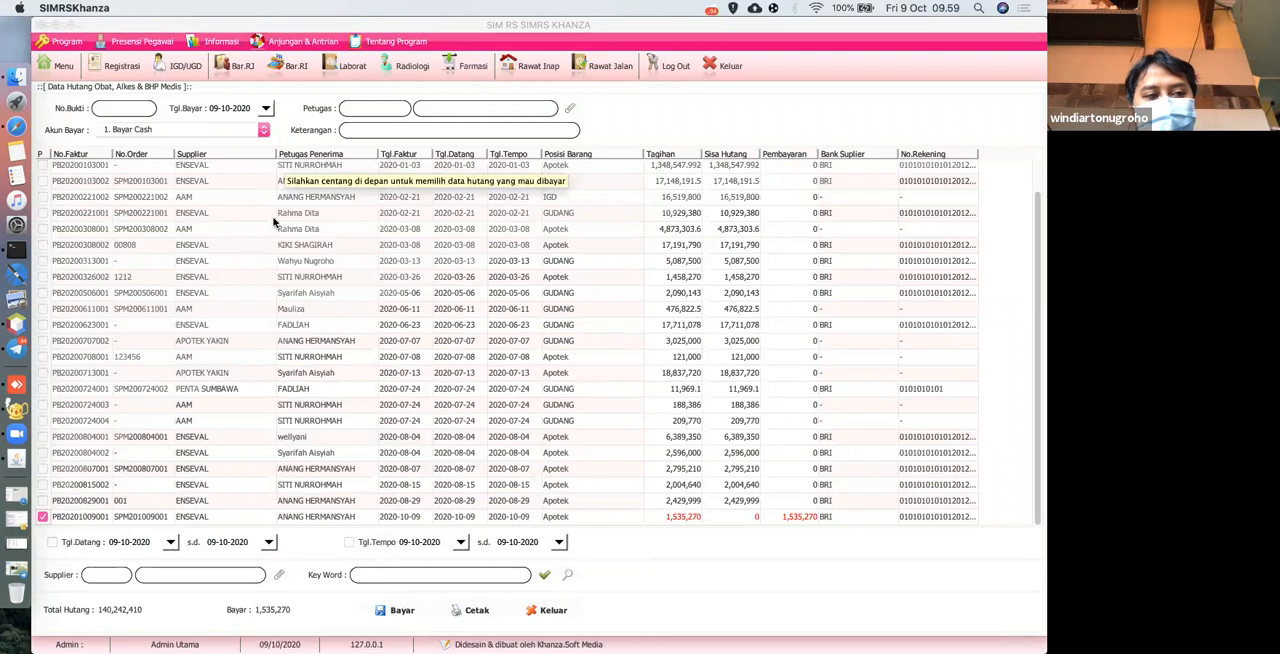
left_click(570, 107)
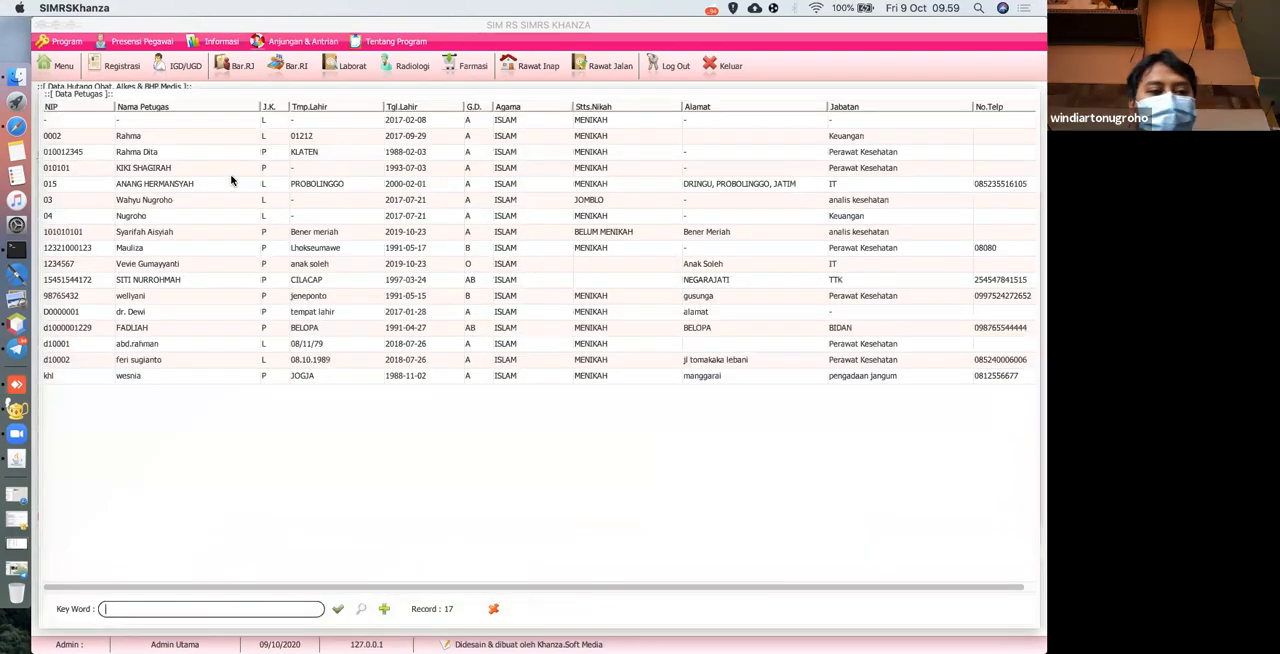
double_click(233, 181)
left_click(132, 104)
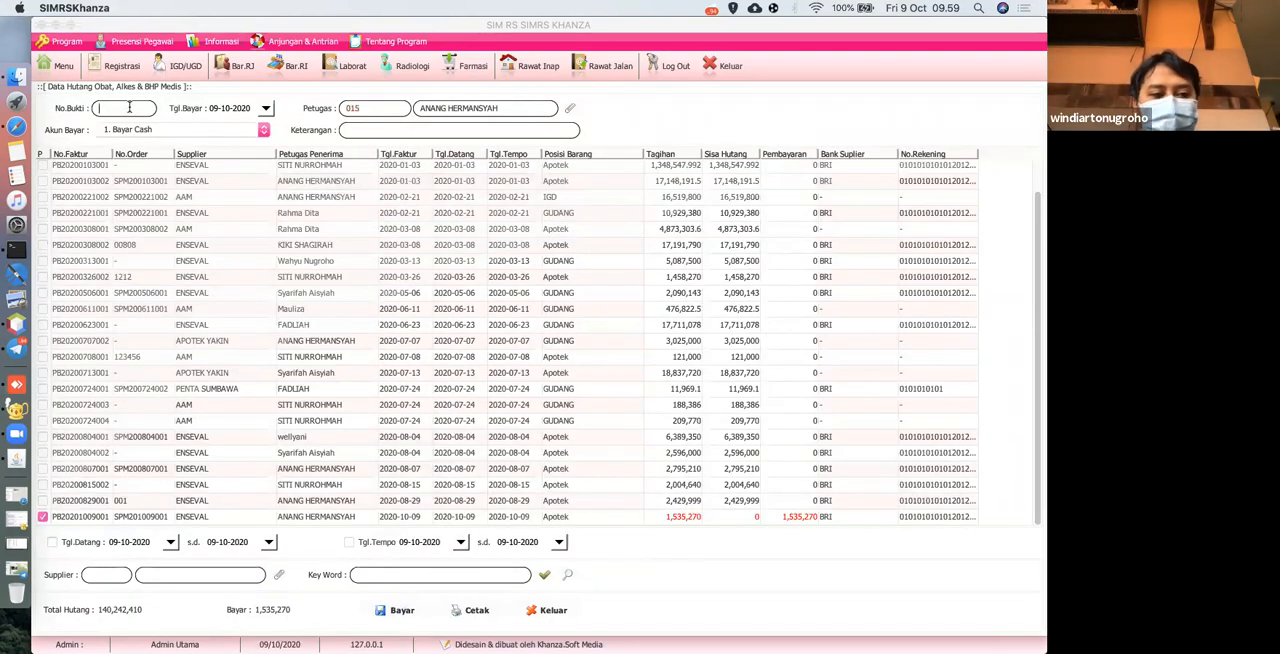
type("010101")
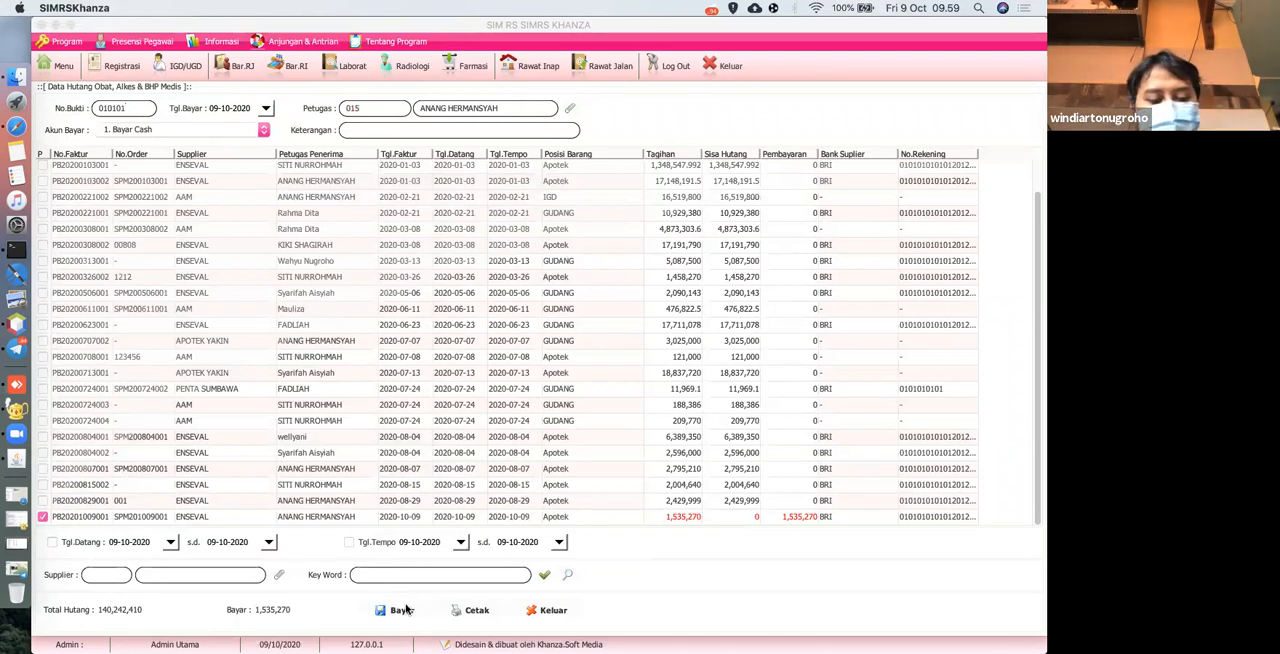
left_click(400, 133)
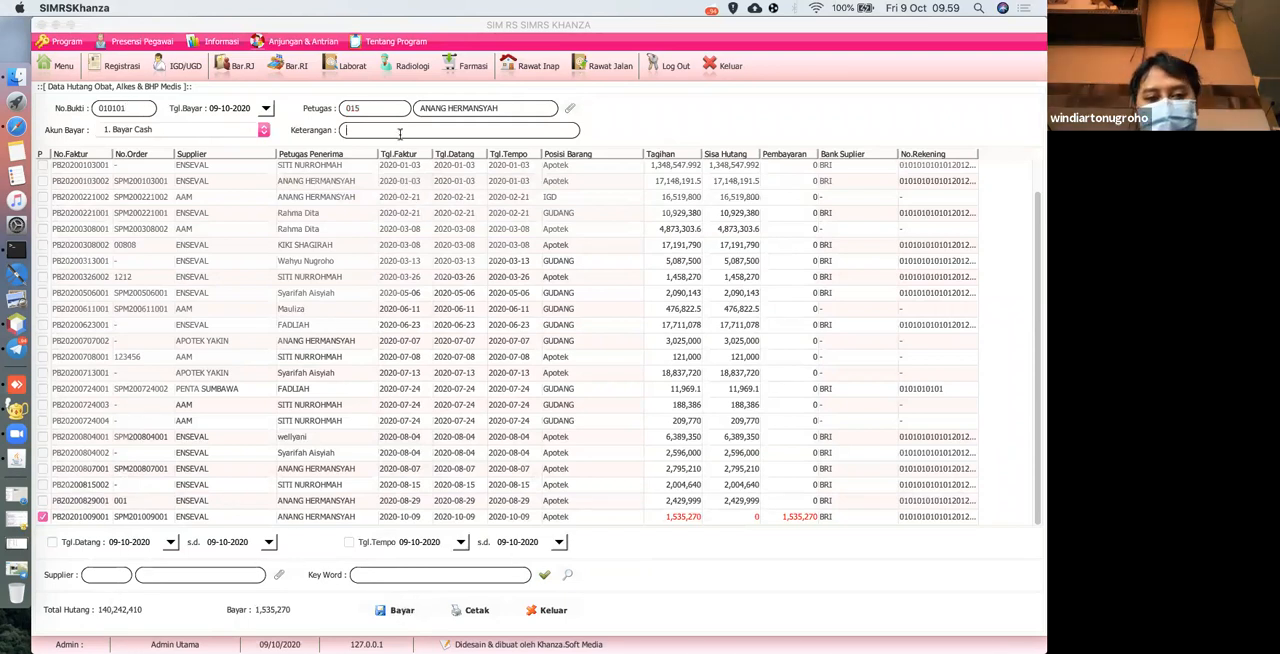
left_click(388, 611)
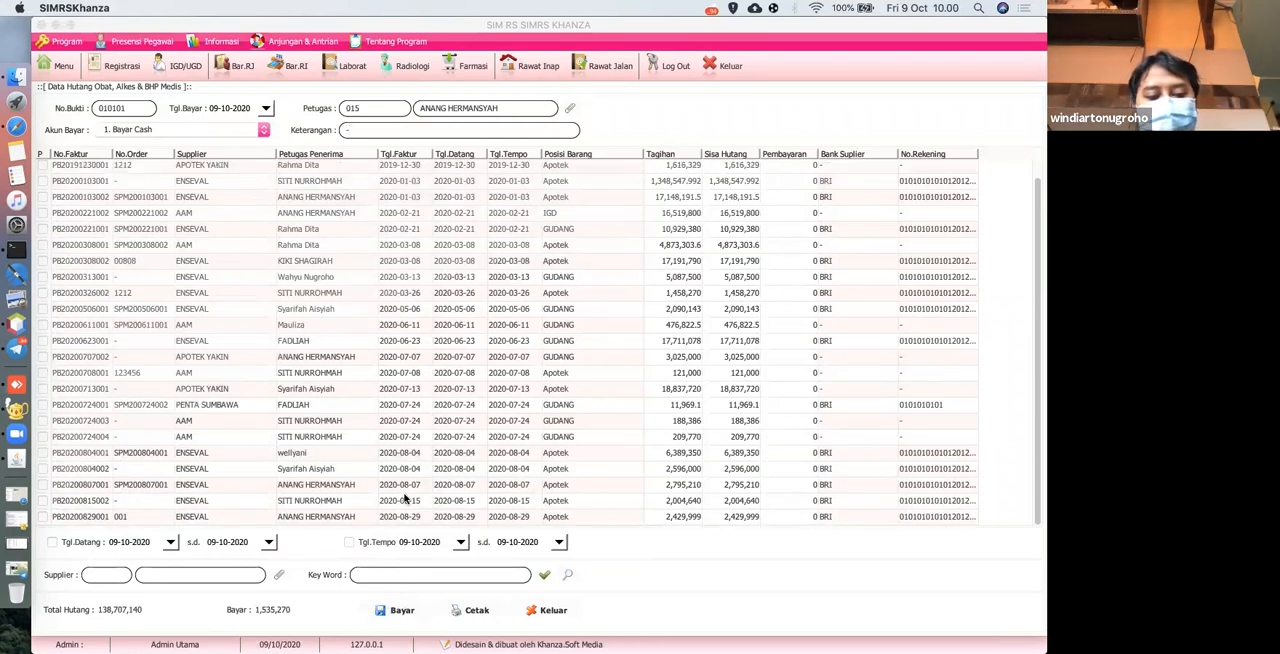
Open Bayar Pesan Obat/BHP and view the recorded ENSEVAL payment.
left_click(63, 65)
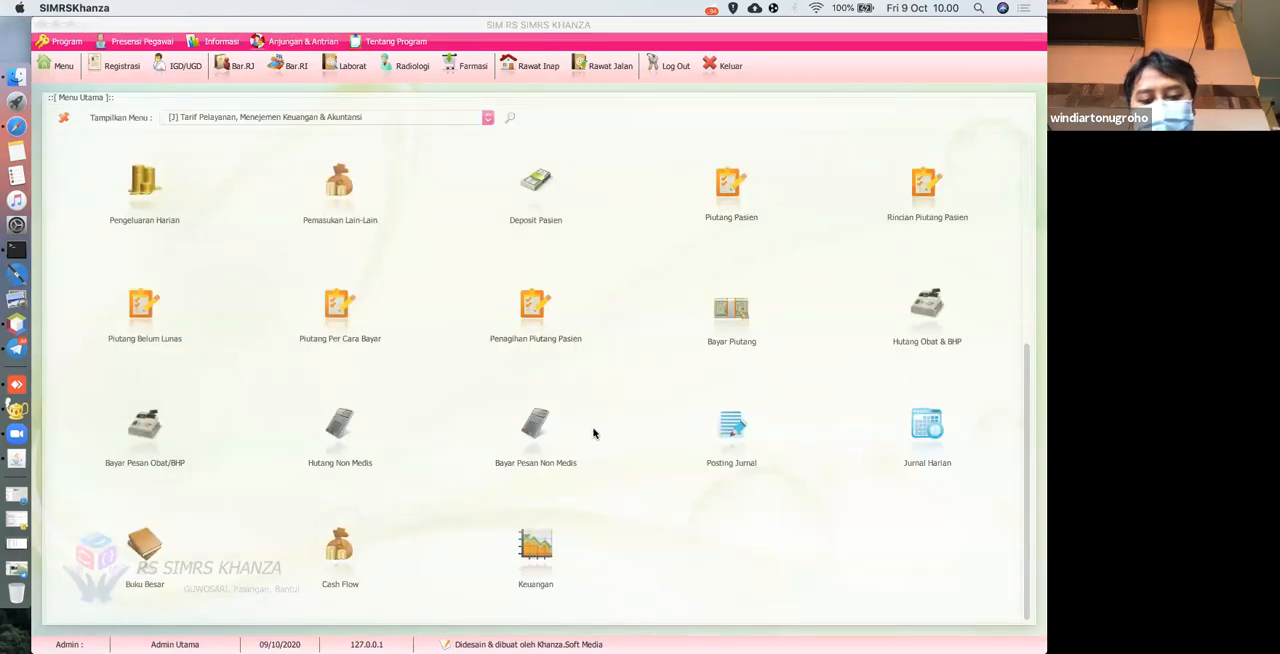
left_click(145, 431)
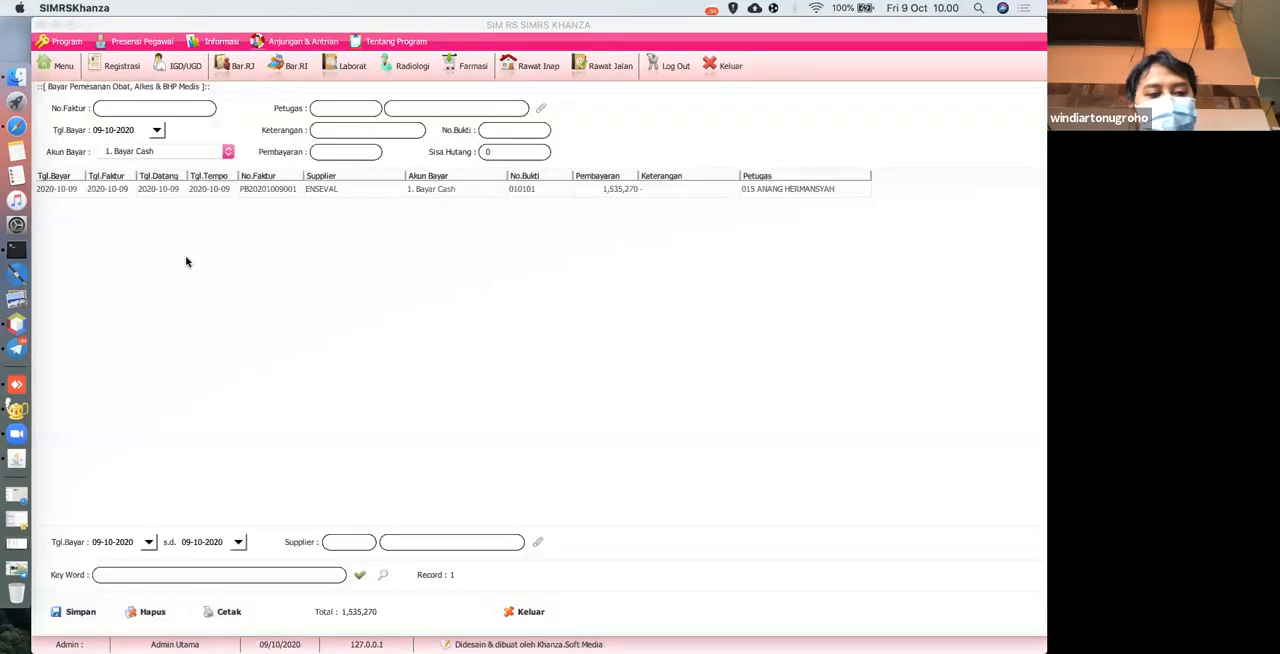
Open Penerimaan Obat & BHP from the Transaksi Inventory Obat group and recheck the ENSEVAL receipt's payment status.
left_click(57, 67)
left_click(188, 119)
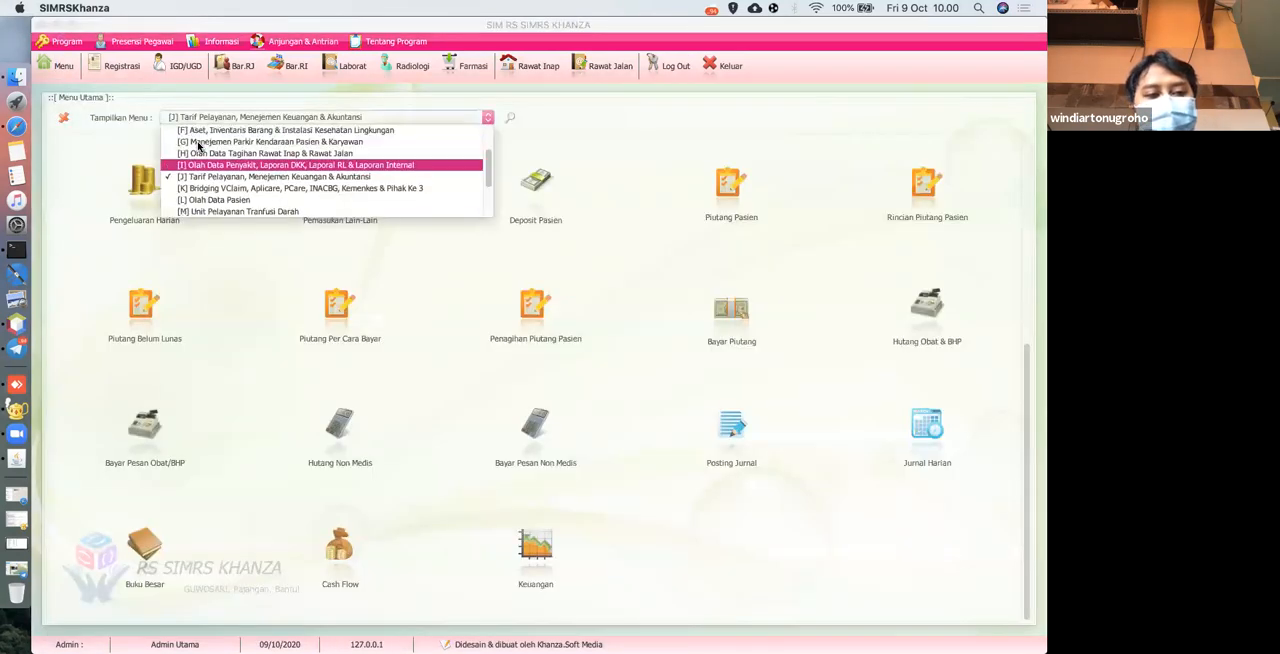
left_click(205, 157)
scroll(303, 349, "down", 5)
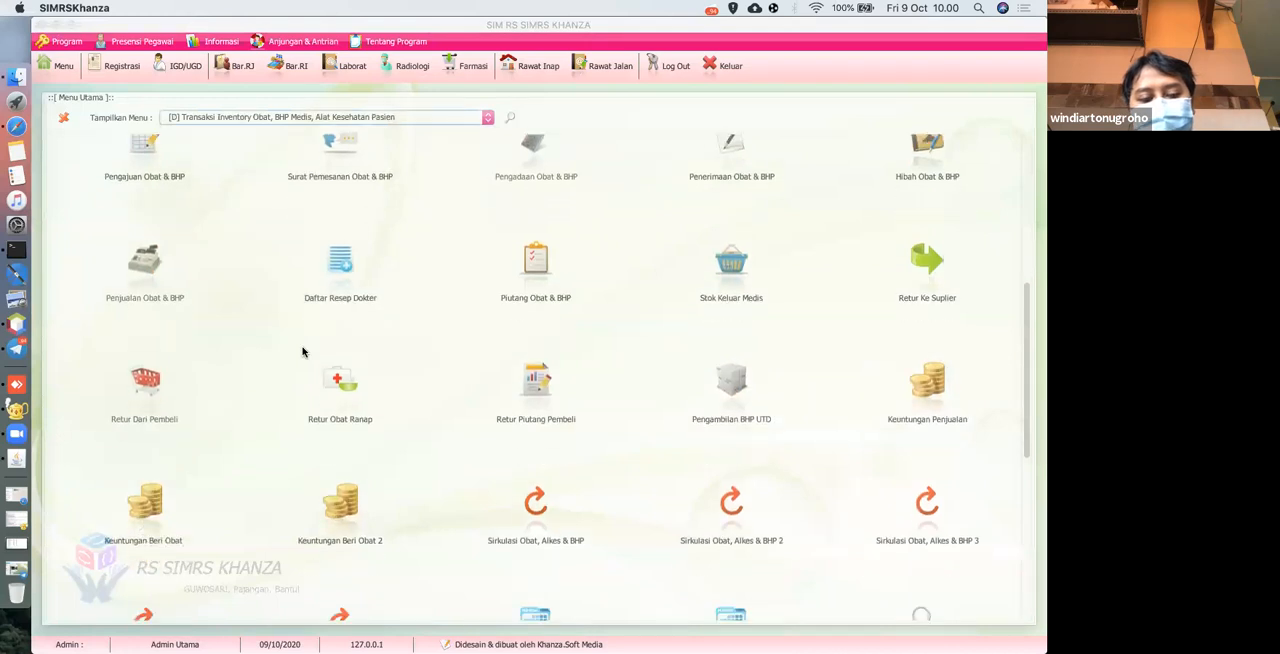
scroll(303, 351, "down", 2)
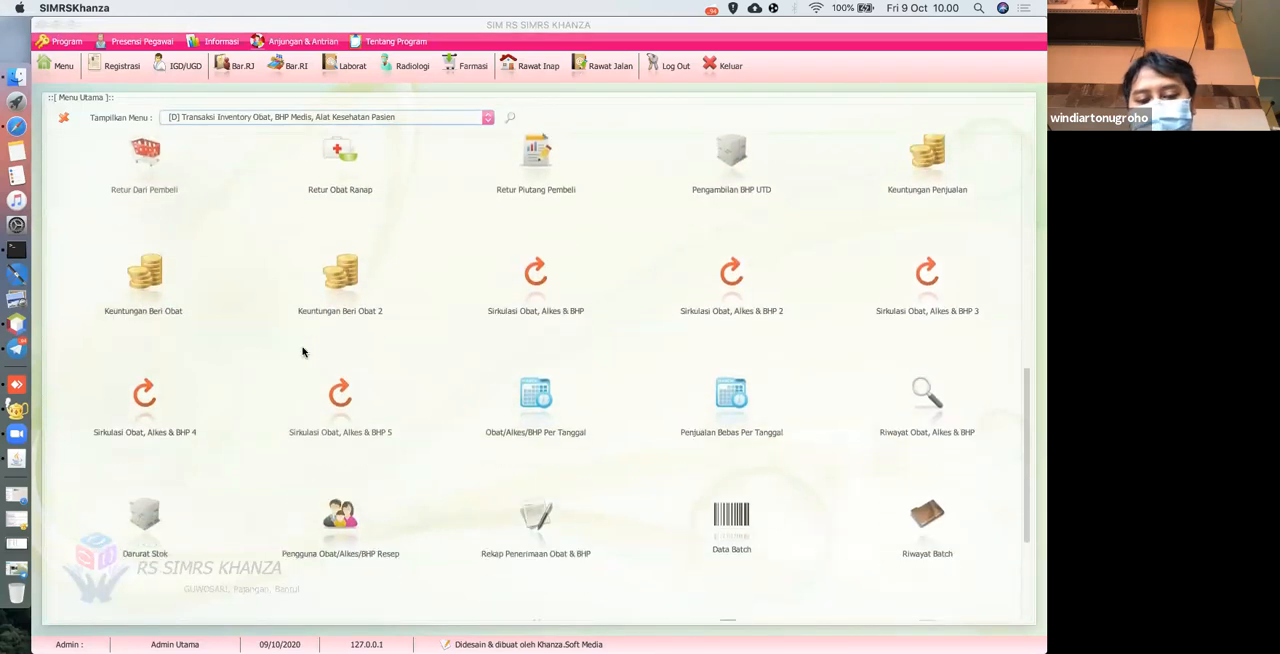
scroll(303, 355, "up", 6)
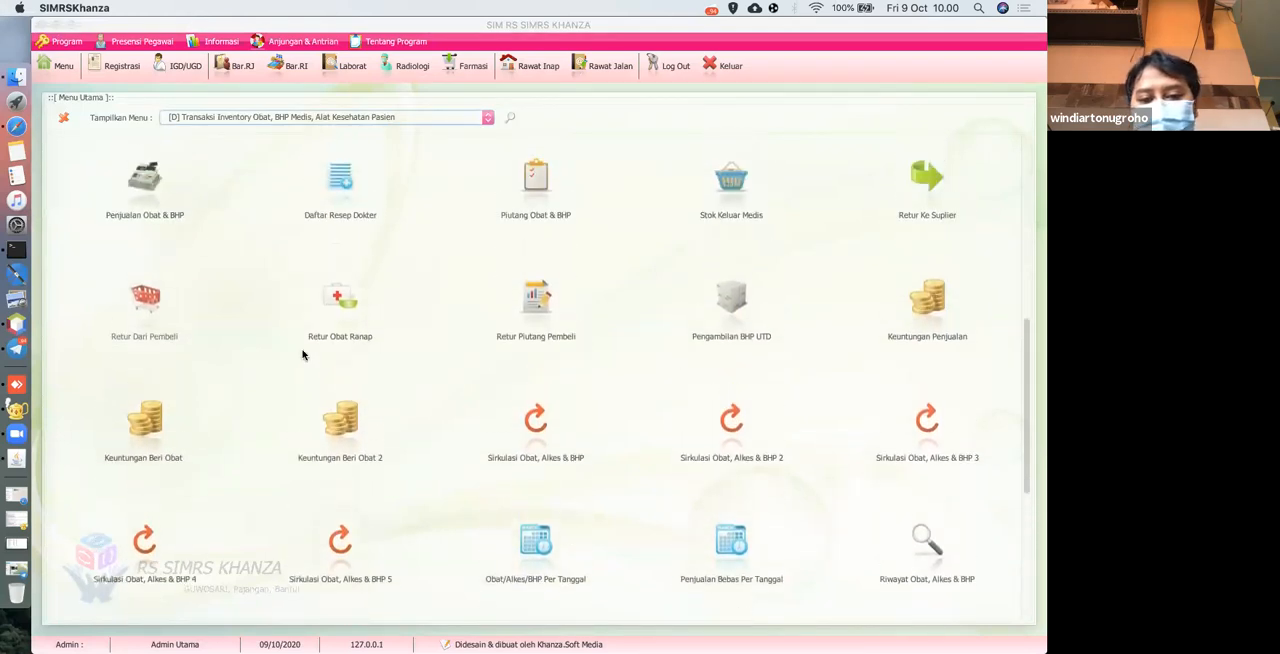
scroll(303, 354, "up", 4)
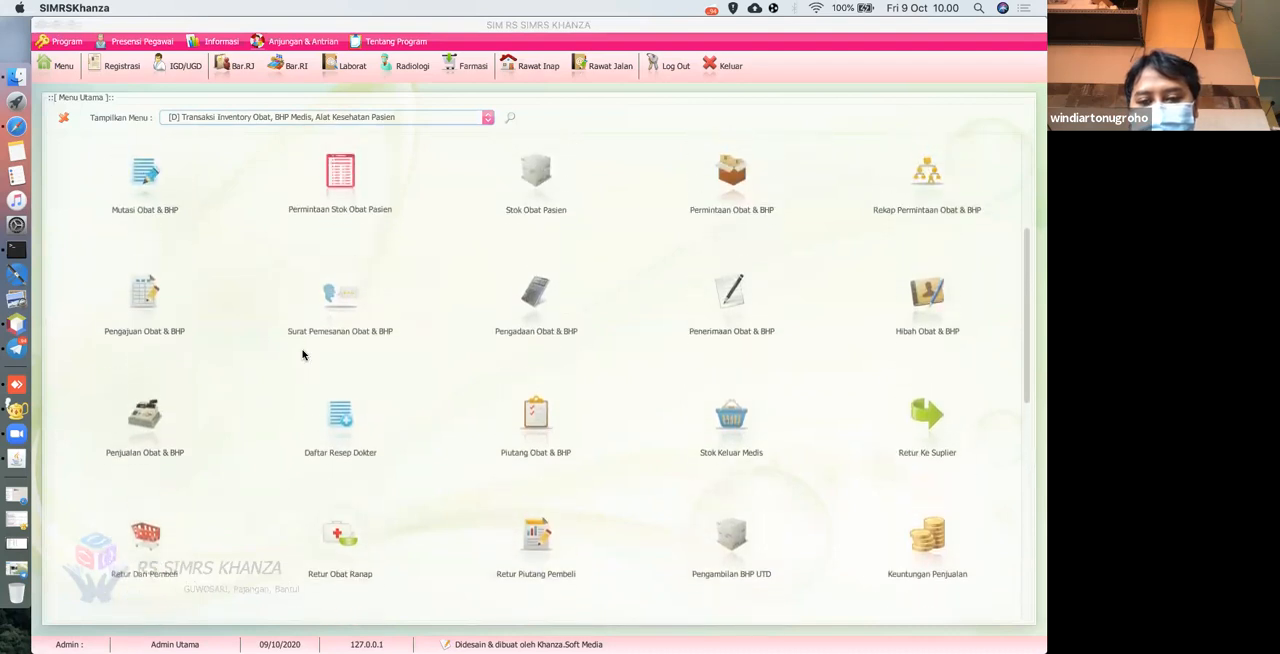
left_click(732, 308)
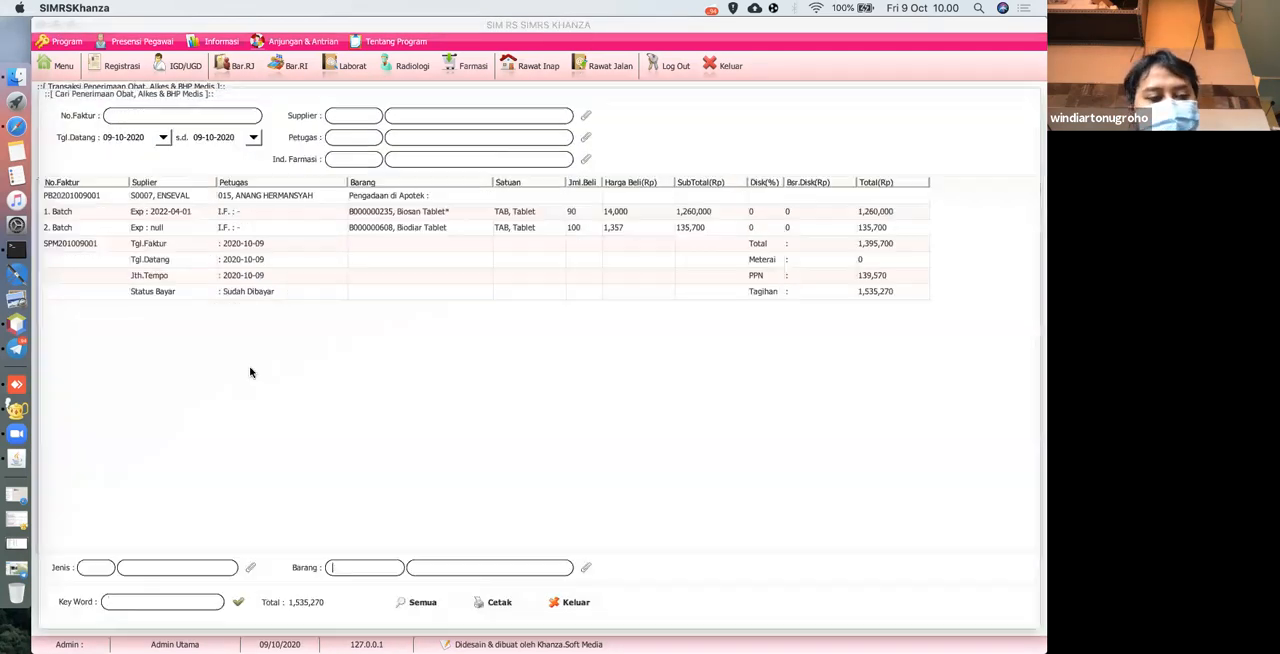
left_click(208, 291)
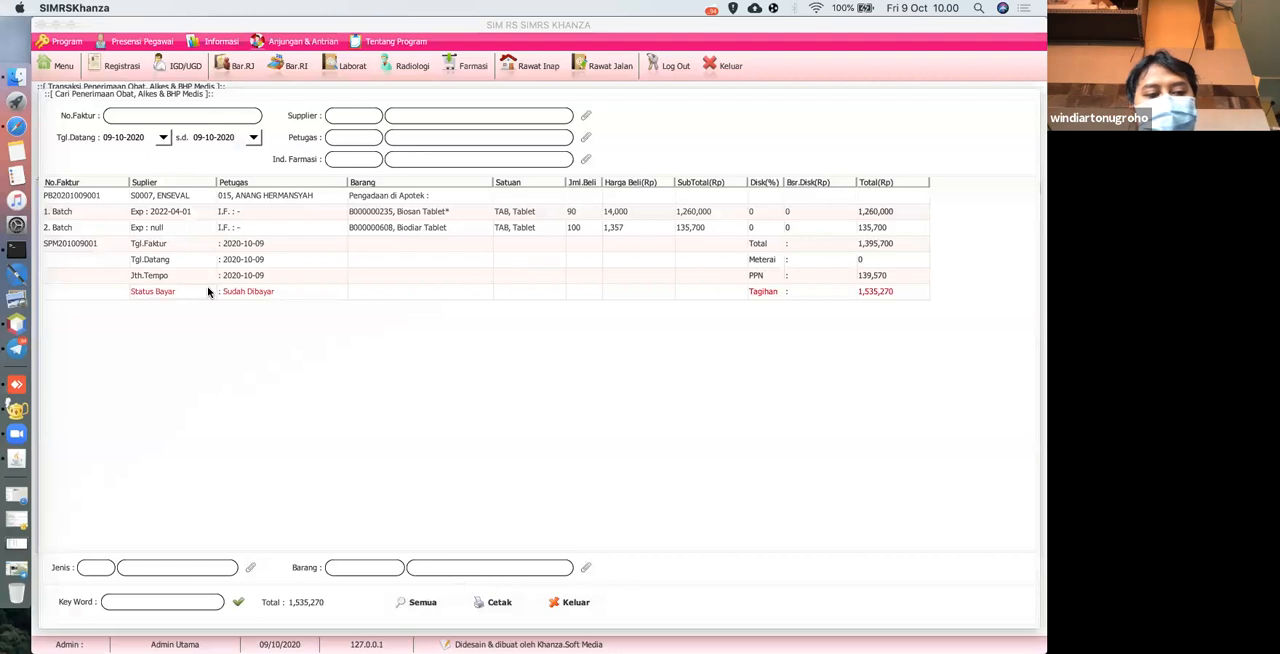
Open Posting Jurnal from the Tarif Pelayanan, Menejemen Keuangan & Akuntansi group and display the search list of posted journals.
left_click(55, 68)
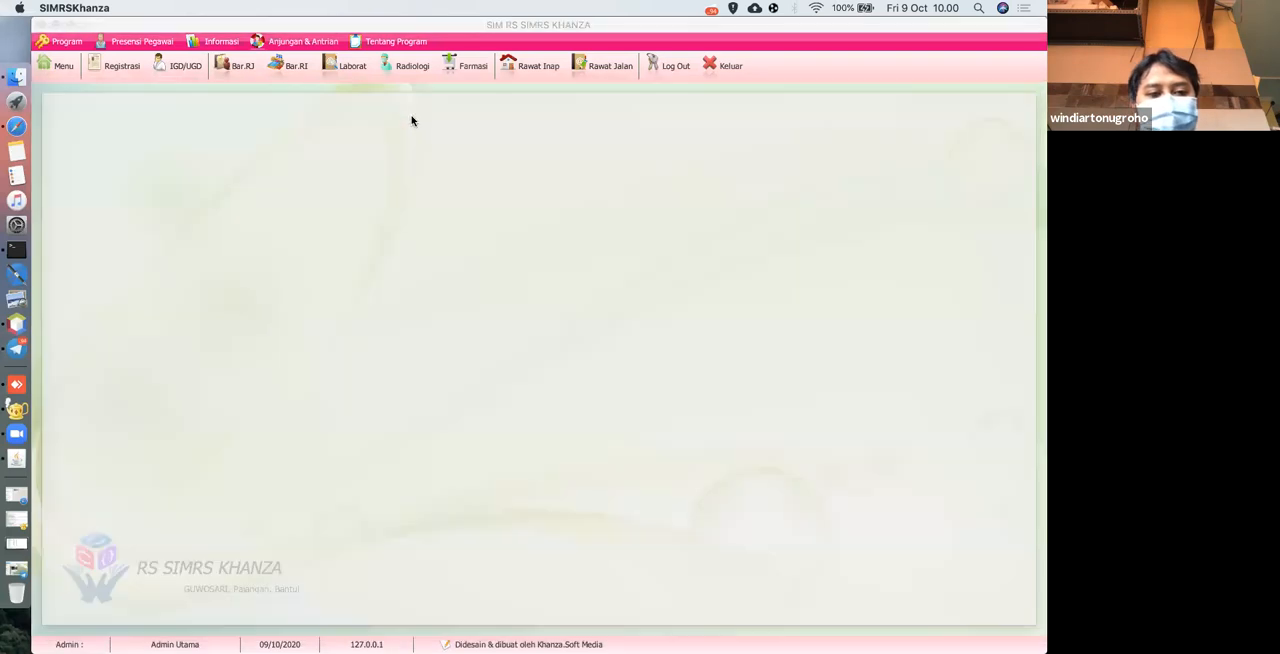
left_click(417, 117)
scroll(383, 193, "down", 3)
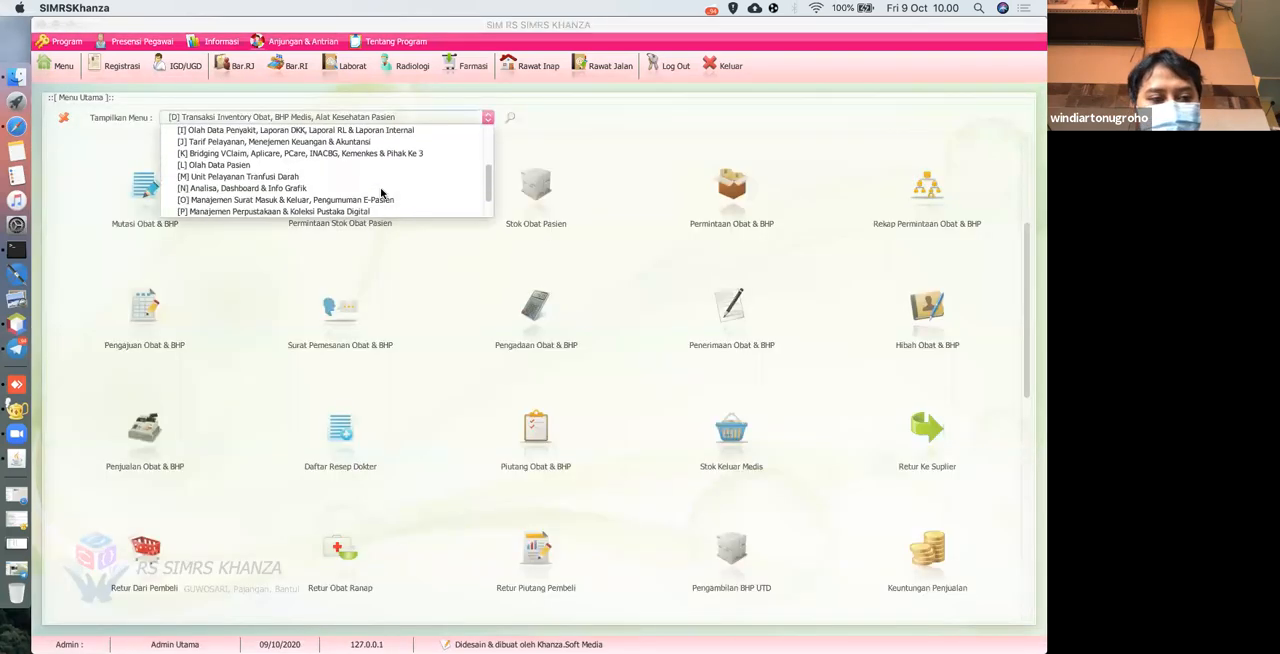
left_click(285, 142)
scroll(428, 360, "down", 3)
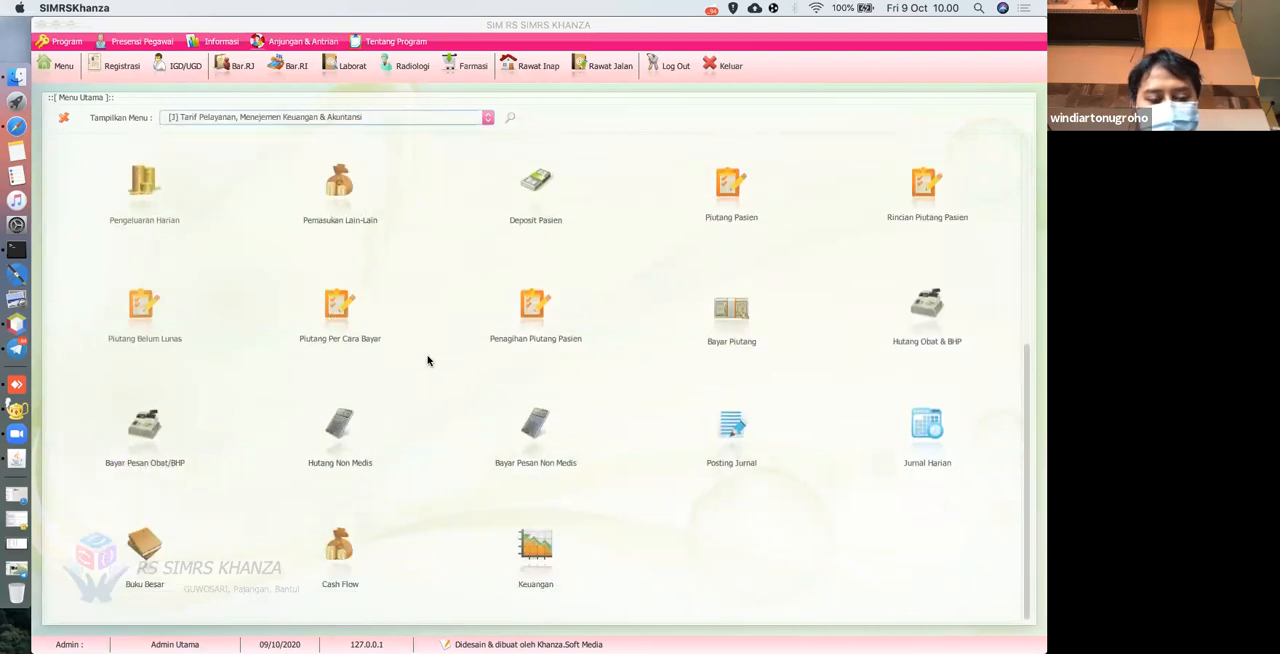
left_click(732, 424)
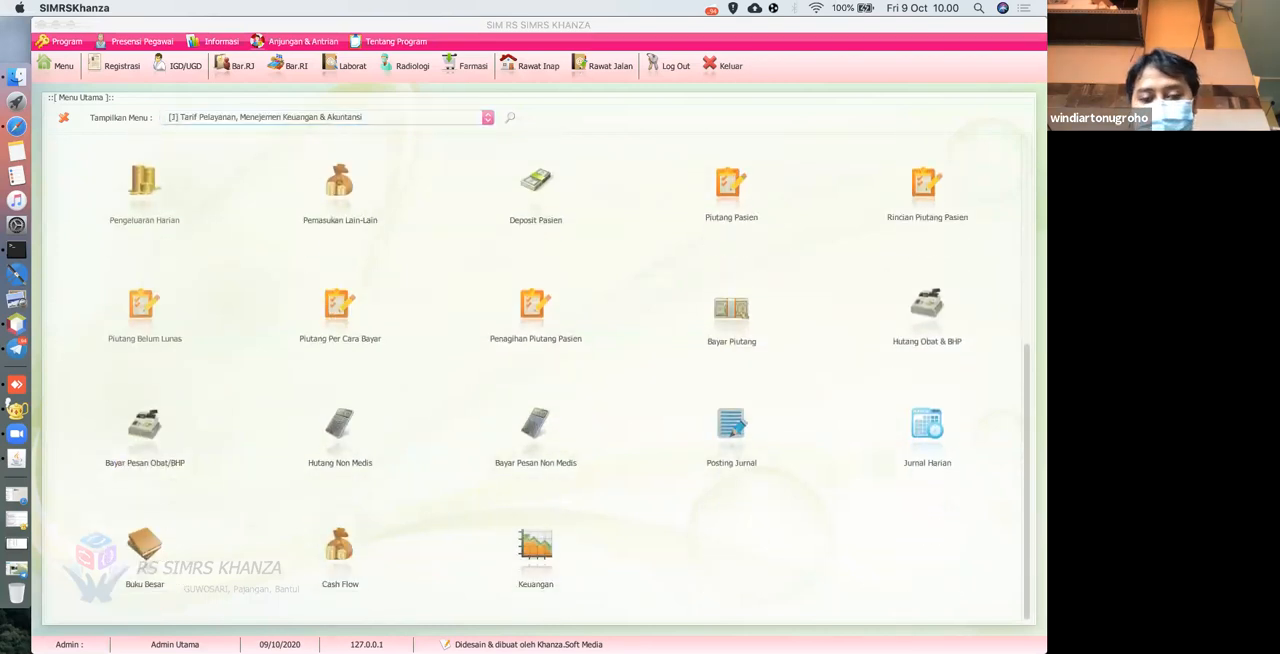
left_click(489, 611)
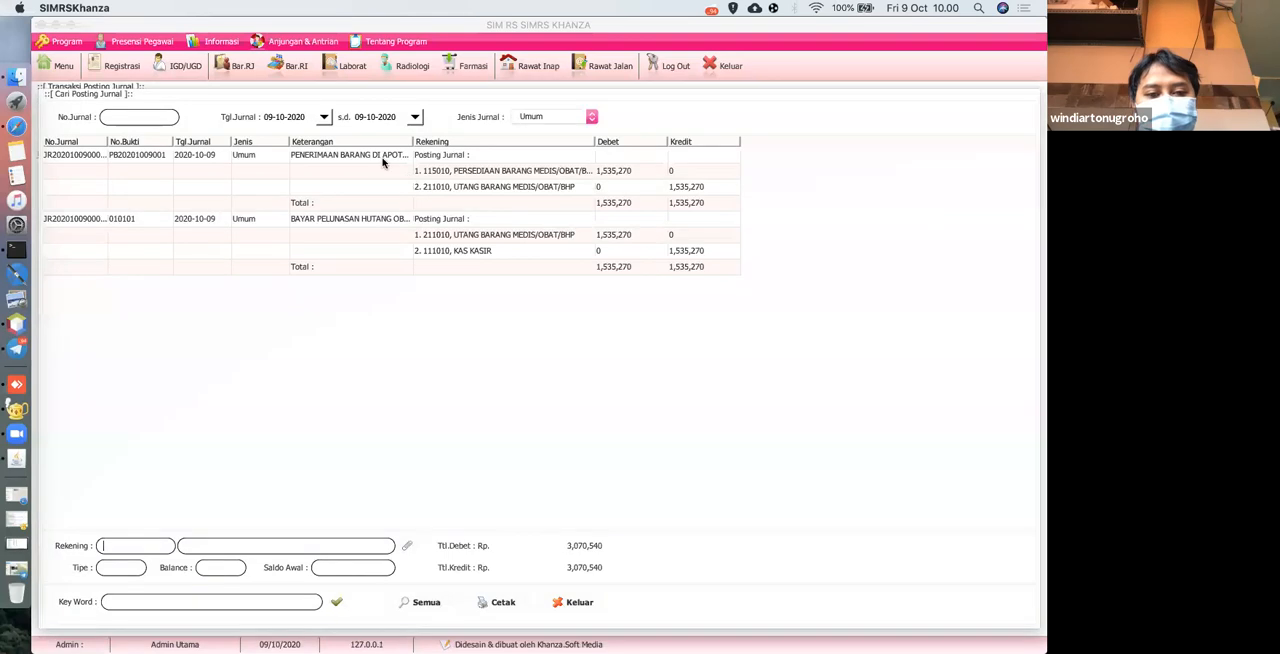
Examine the journal entries for the goods receipt and the debt payment, and close the journal windows and main menu.
left_click(331, 155)
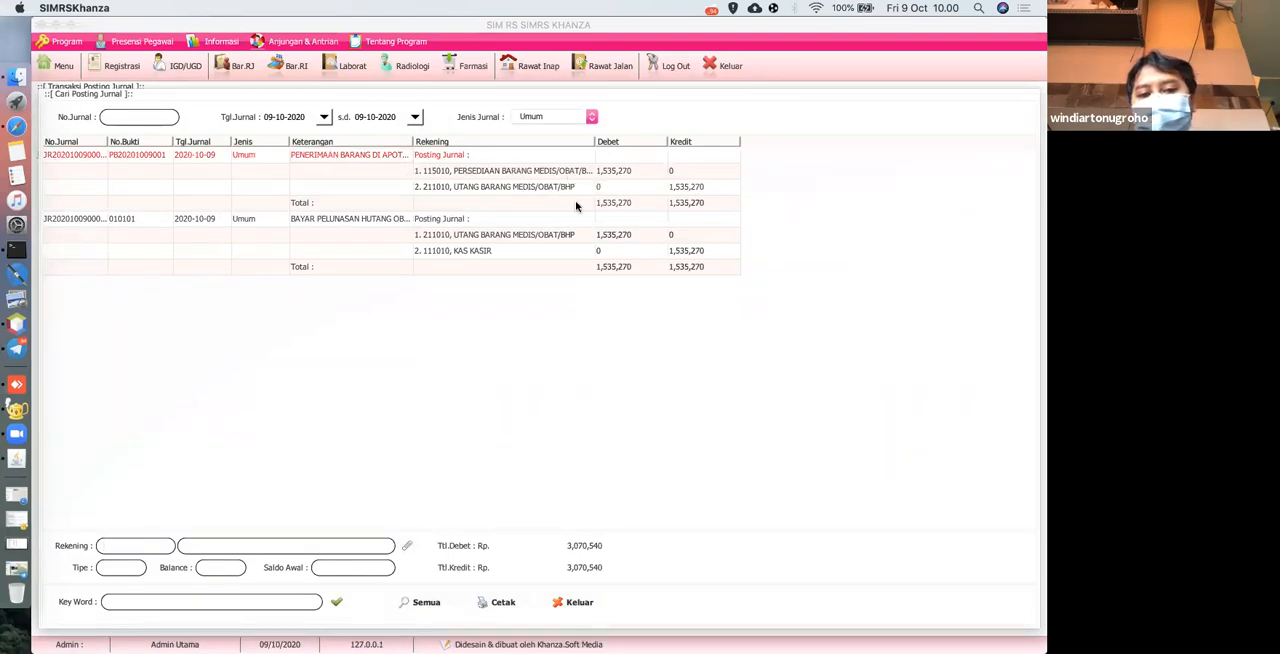
left_click(515, 192)
left_click(448, 234)
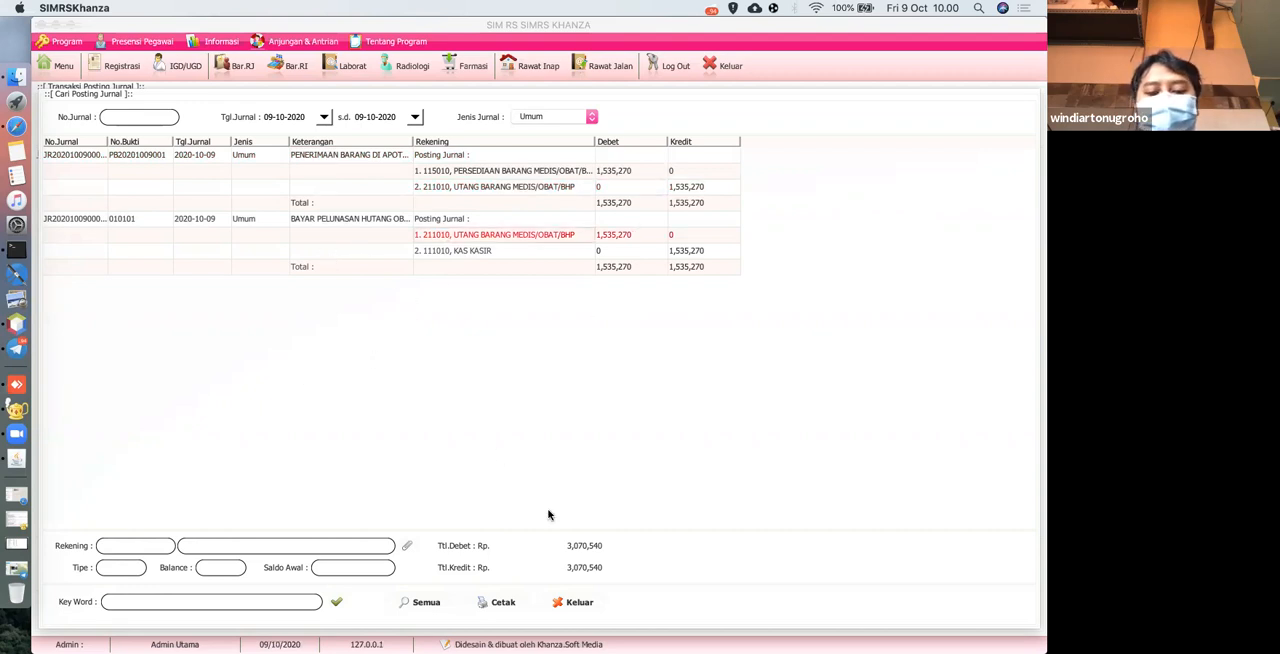
left_click(581, 604)
left_click(572, 607)
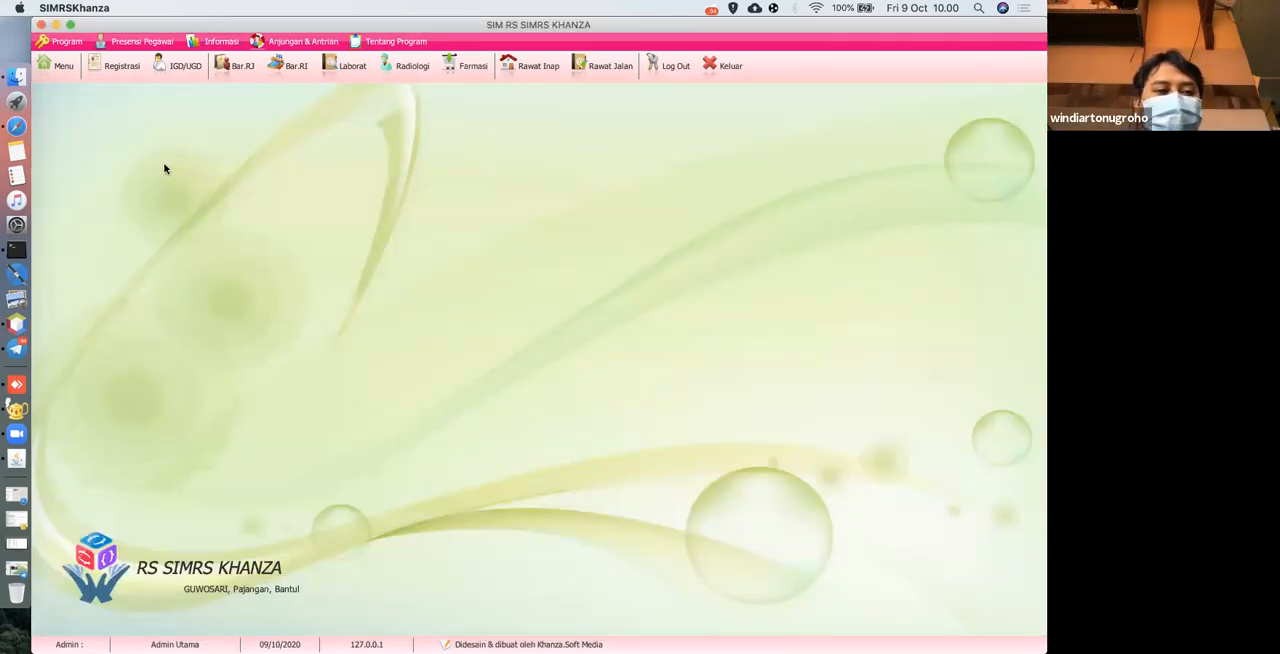
left_click(61, 66)
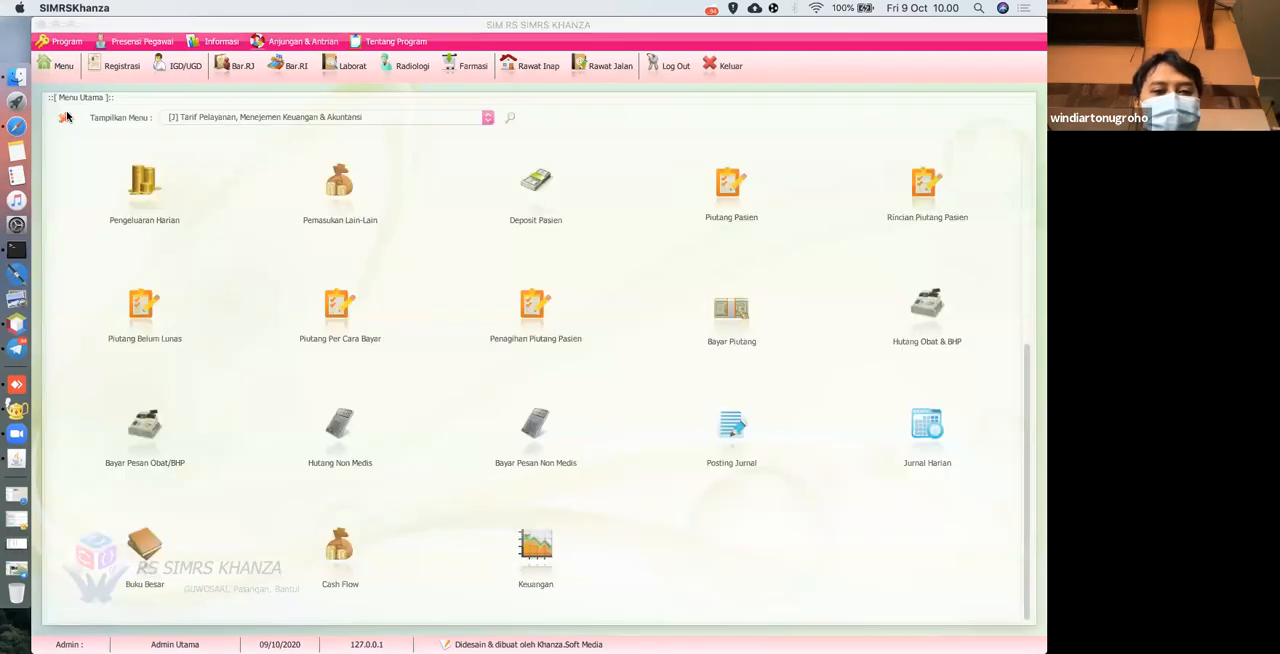
left_click(67, 113)
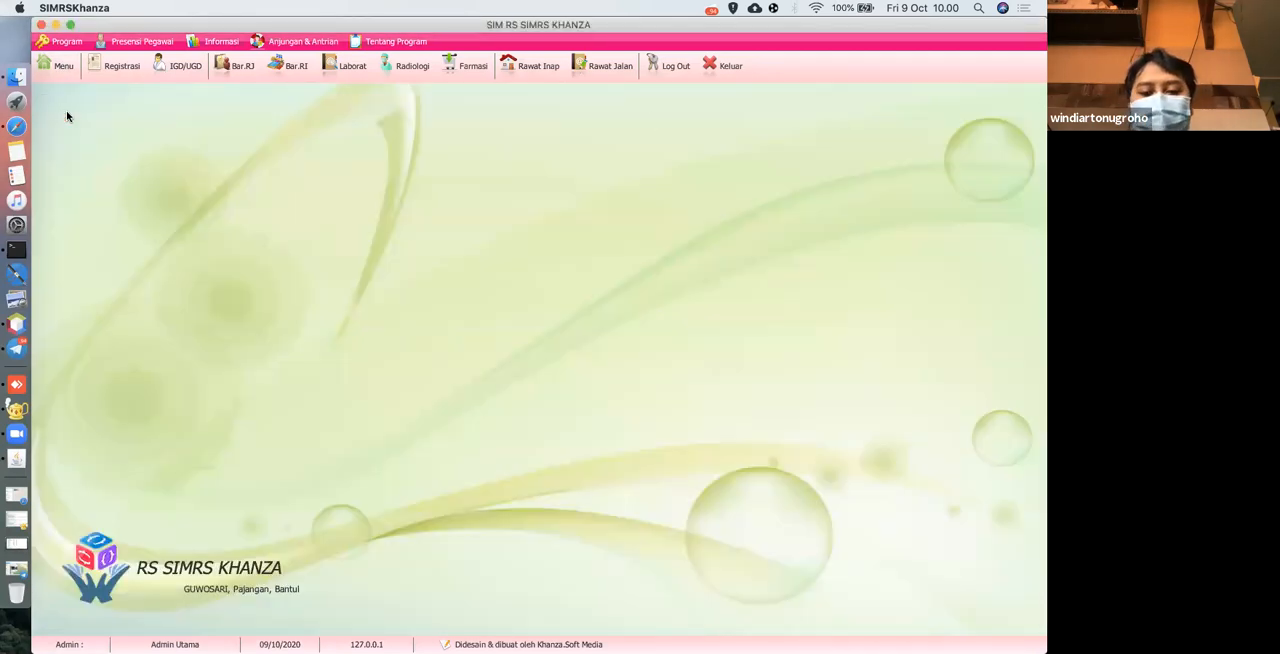